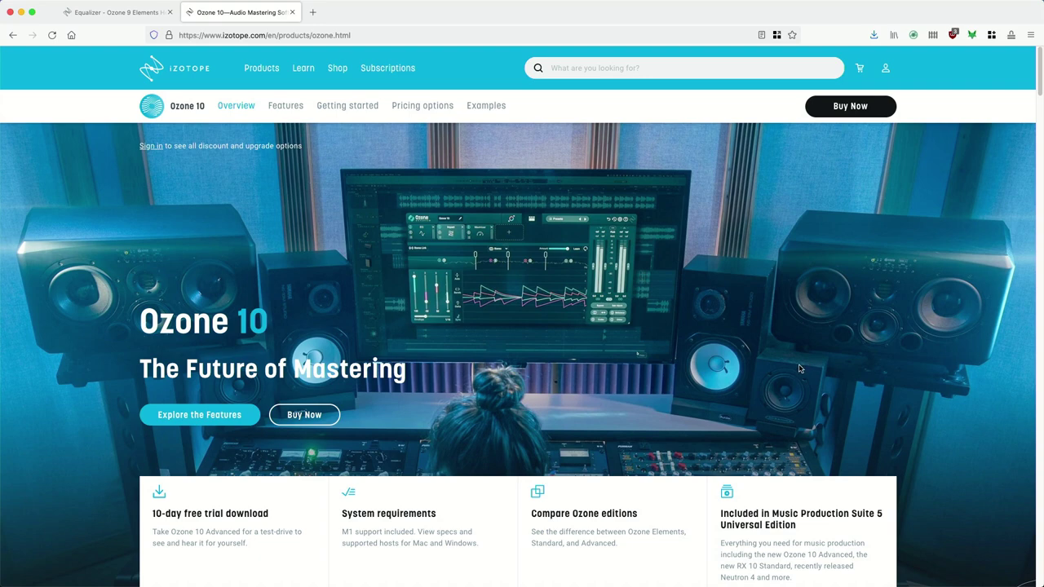
Step: Look over the opening sections of the Ozone 10 product page
{"action": "scroll", "coordinate": [807, 373], "scroll_direction": "down", "scroll_amount": 5}
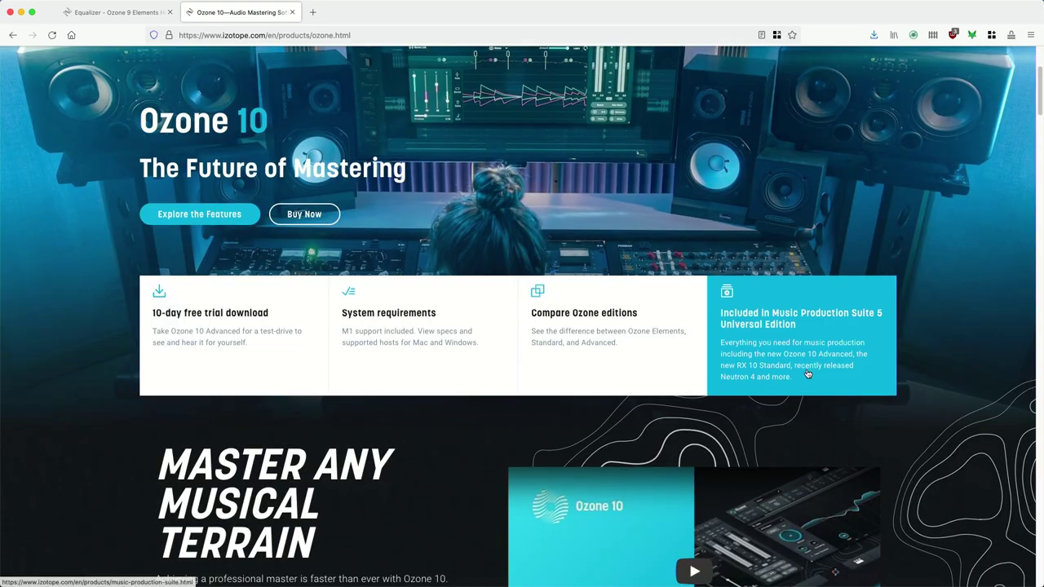
{"action": "scroll", "coordinate": [803, 373], "scroll_direction": "up", "scroll_amount": 1}
{"action": "scroll", "coordinate": [804, 373], "scroll_direction": "up", "scroll_amount": 5}
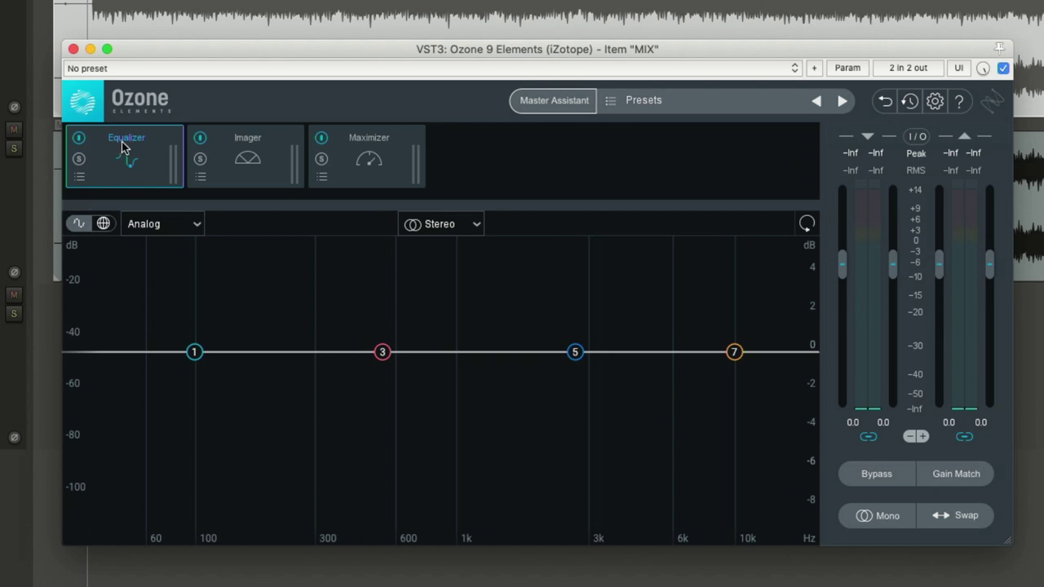
Step: Look through the Imager and Maximizer modules of Ozone 9 Elements, ending on the Equalizer module
{"action": "left_click", "coordinate": [249, 155]}
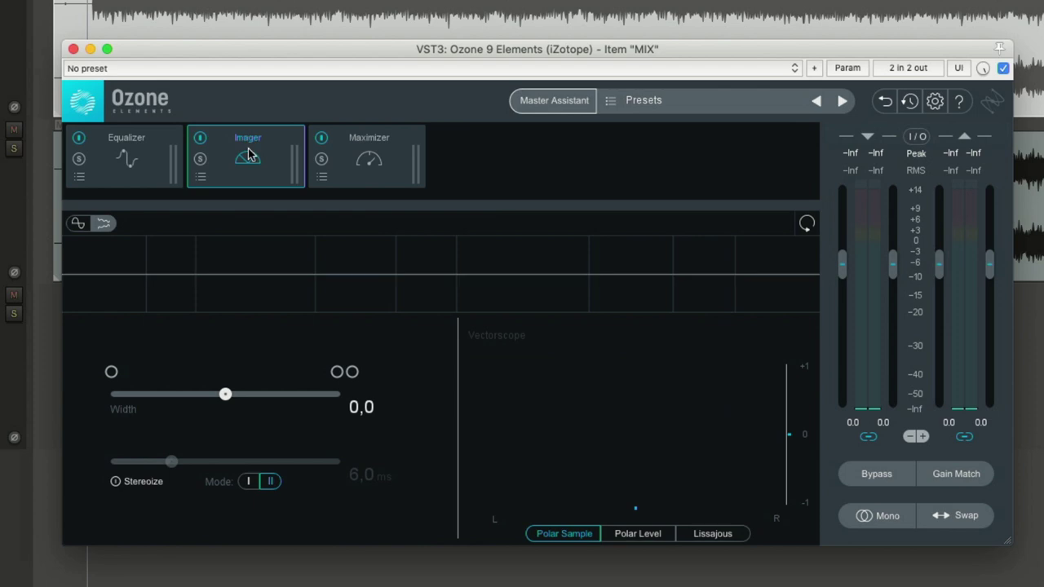
{"action": "left_click", "coordinate": [387, 145]}
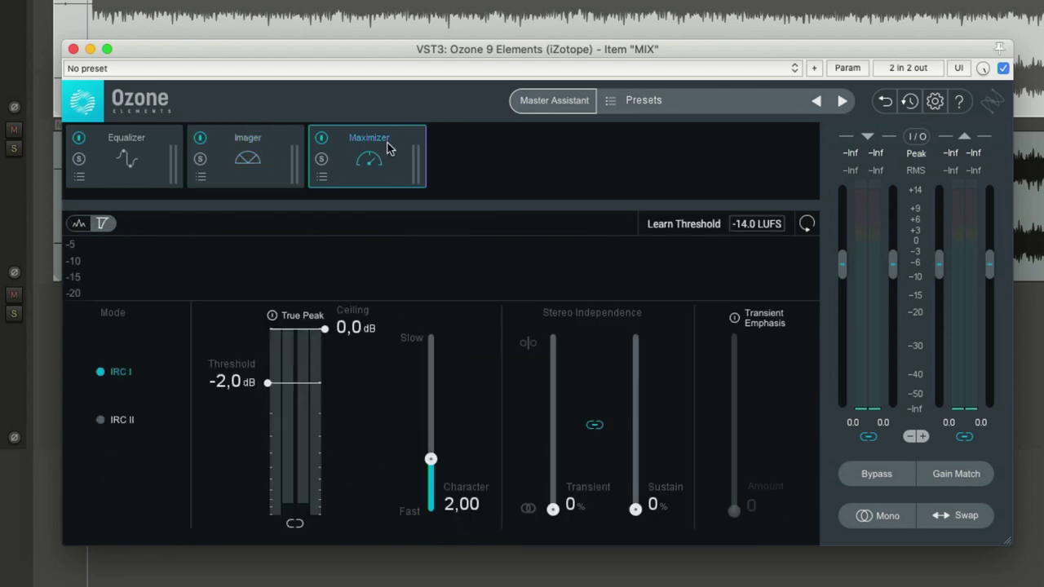
{"action": "left_click", "coordinate": [125, 142]}
{"action": "left_click", "coordinate": [263, 142]}
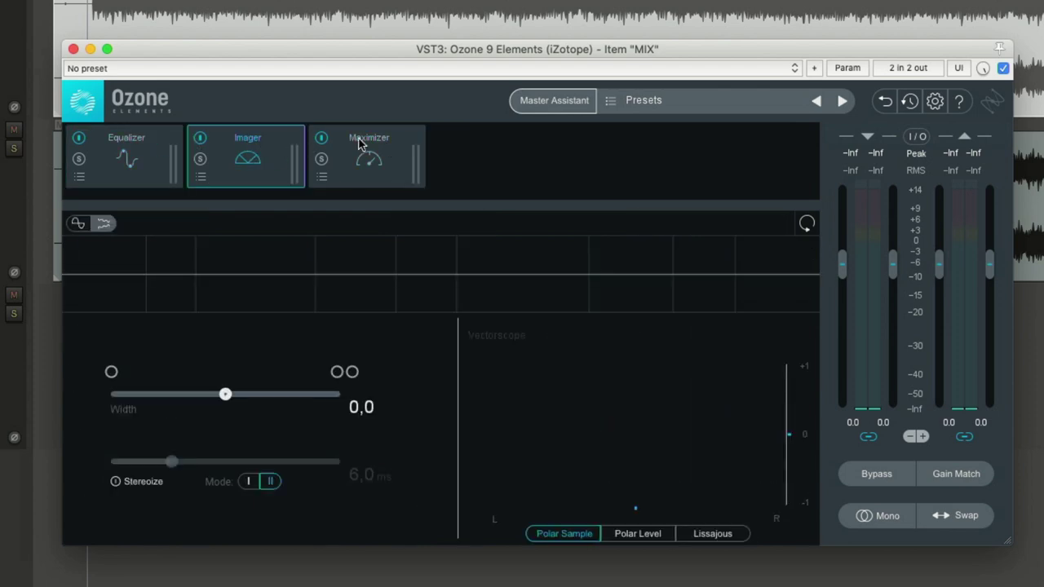
{"action": "left_click", "coordinate": [355, 144]}
{"action": "left_click", "coordinate": [287, 152]}
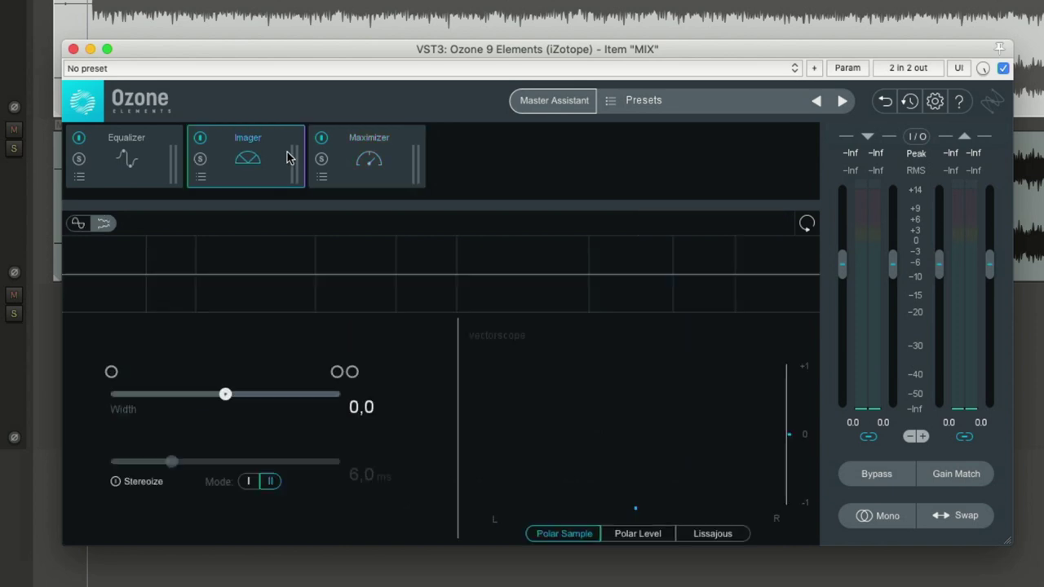
{"action": "left_click", "coordinate": [140, 143]}
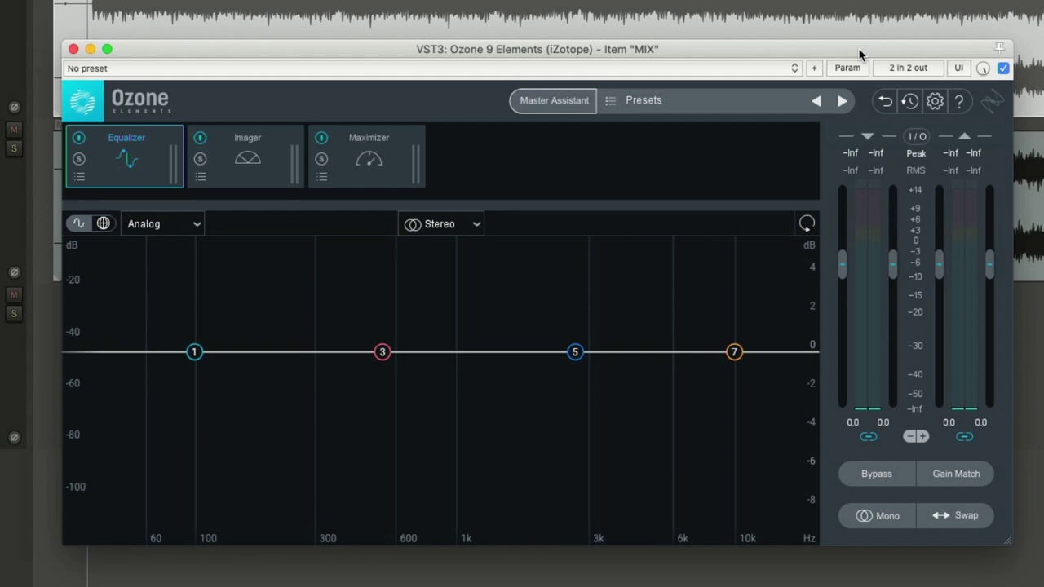
Step: Play the mix and compare its sound with the whole plugin bypassed and enabled, leaving the plugin enabled
{"action": "key", "text": "space"}
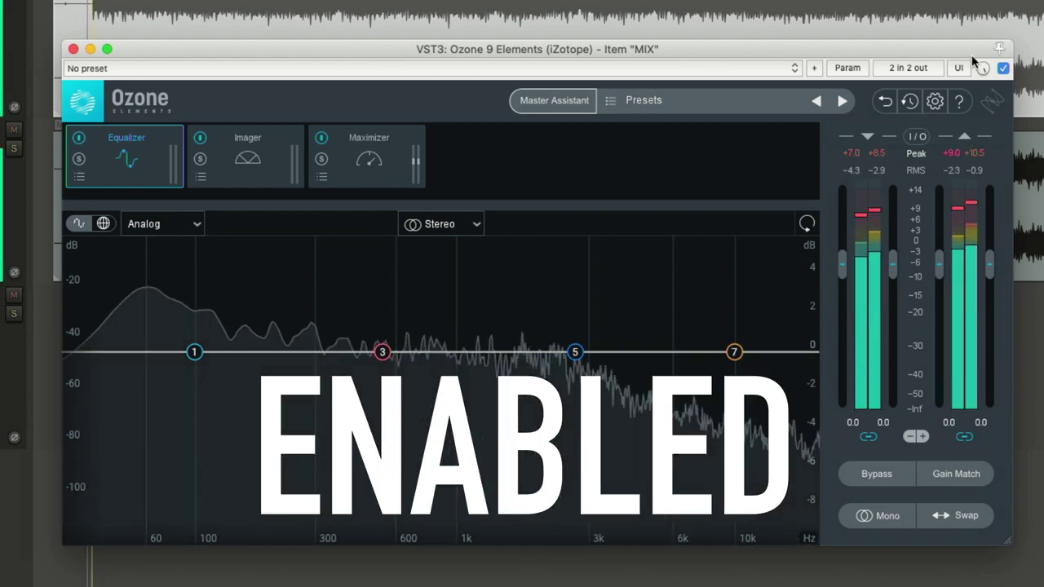
{"action": "left_click", "coordinate": [1003, 68]}
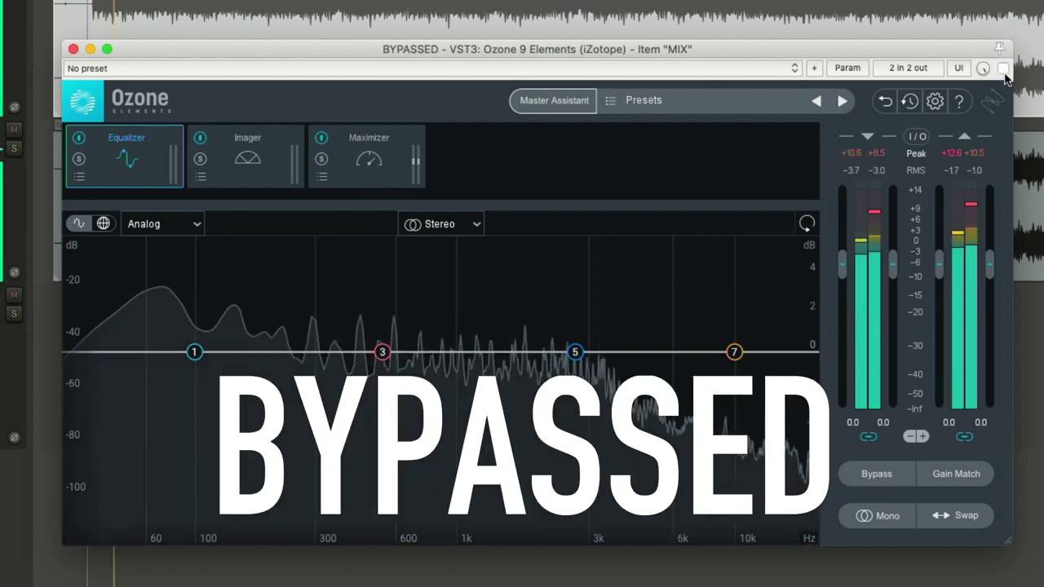
{"action": "left_click", "coordinate": [1003, 69]}
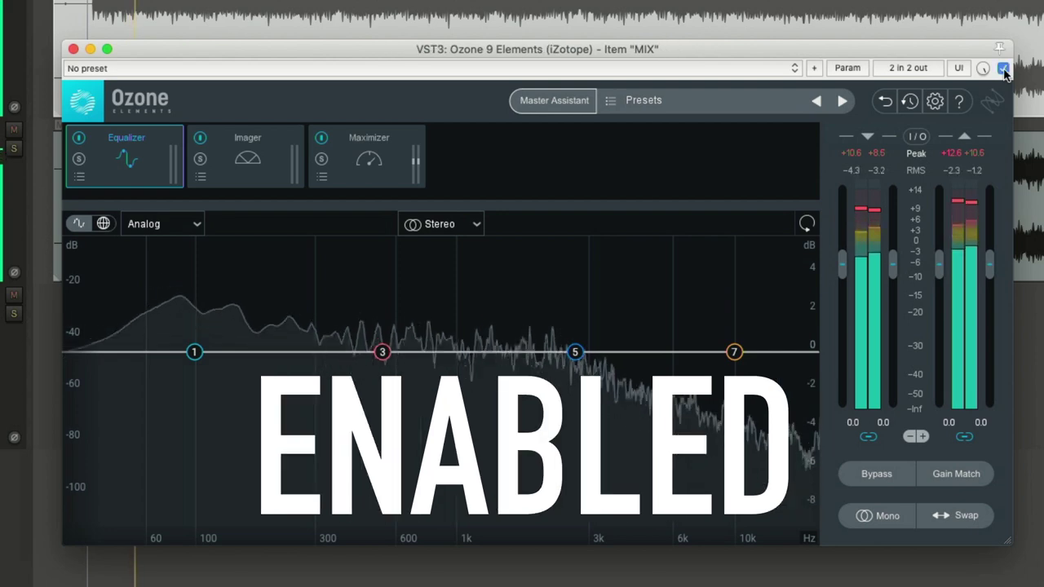
{"action": "left_click", "coordinate": [1003, 69]}
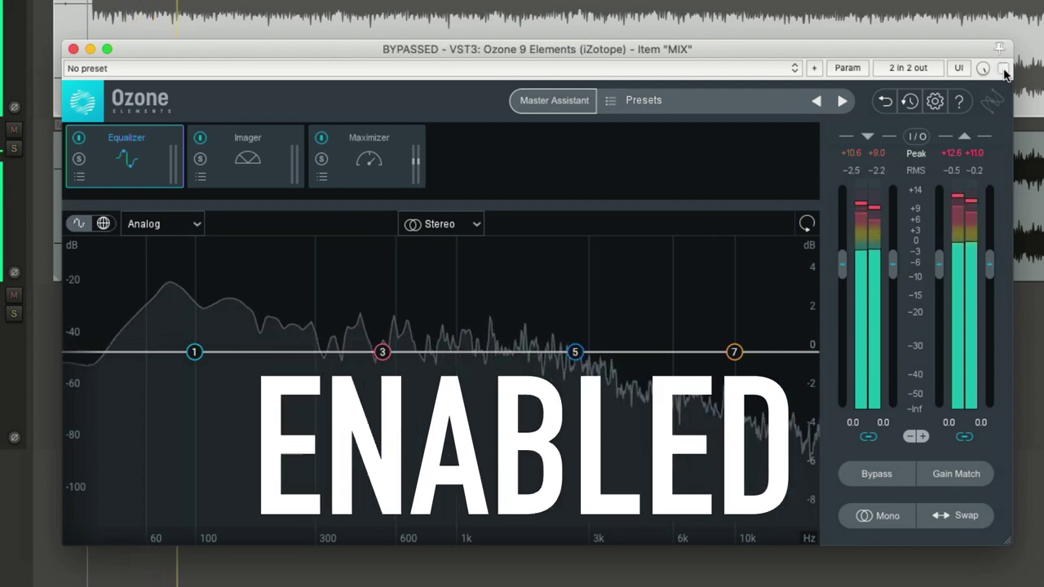
{"action": "left_click", "coordinate": [1002, 69]}
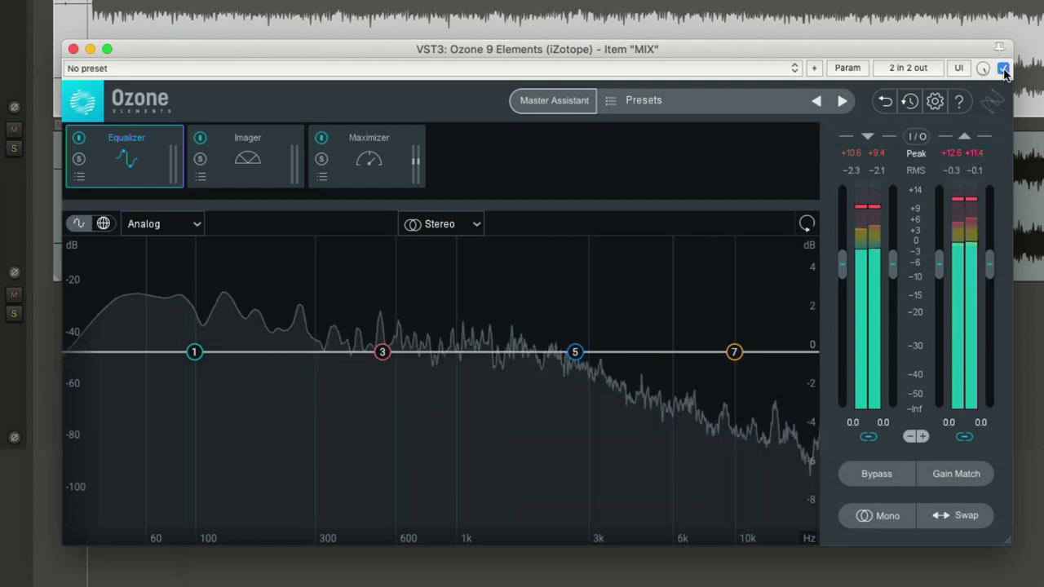
Step: Raise the Maximizer's threshold to the top of its range to stop the limiting
{"action": "left_click", "coordinate": [406, 143]}
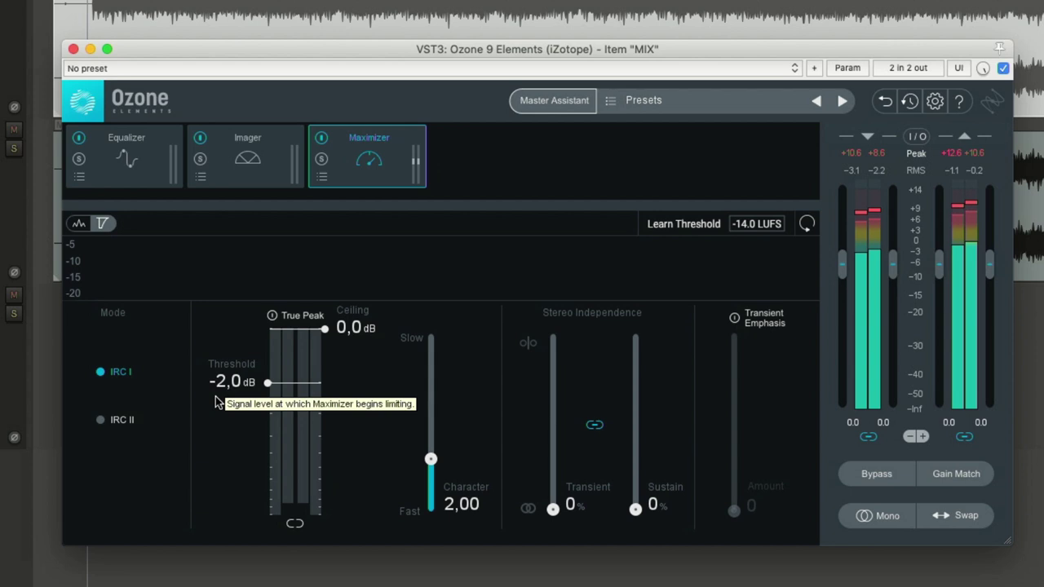
{"action": "left_click_drag", "start_coordinate": [267, 382], "coordinate": [256, 279]}
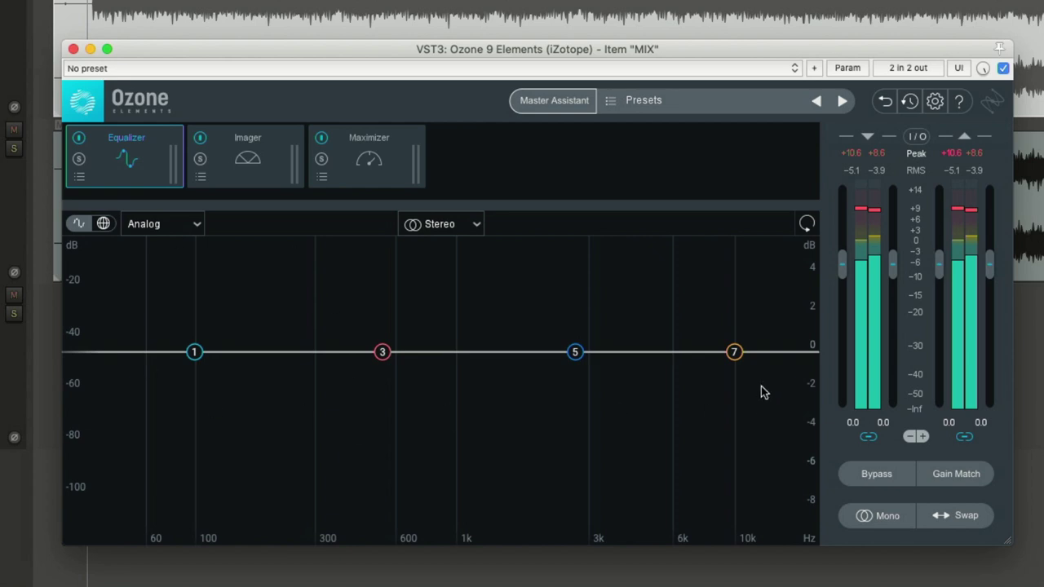
Step: Examine the filter shapes offered for equalizer band 1, including the Bell, Low Shelf and Highpass variants
{"action": "left_click", "coordinate": [194, 352]}
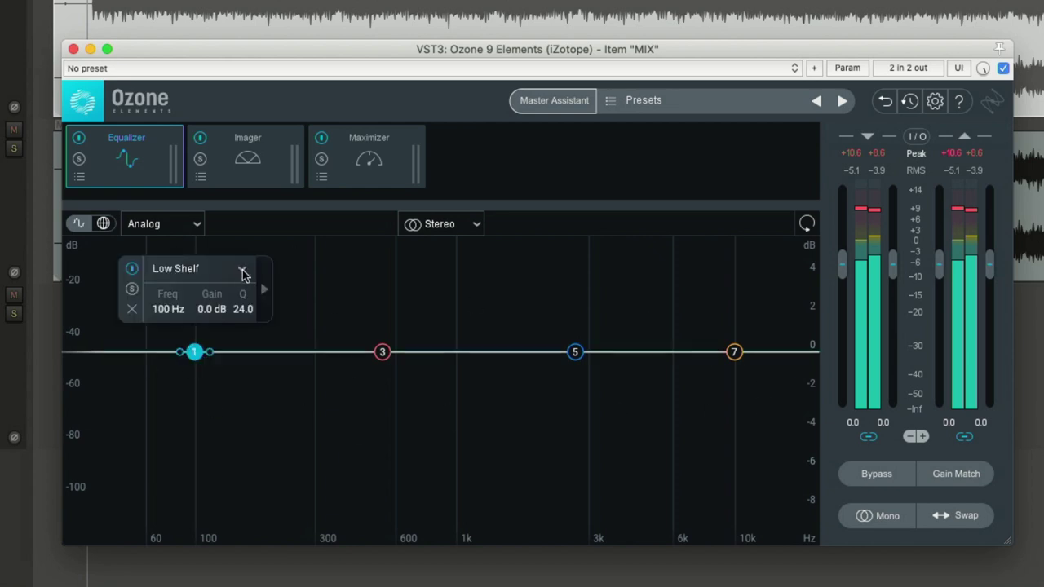
{"action": "left_click", "coordinate": [241, 270]}
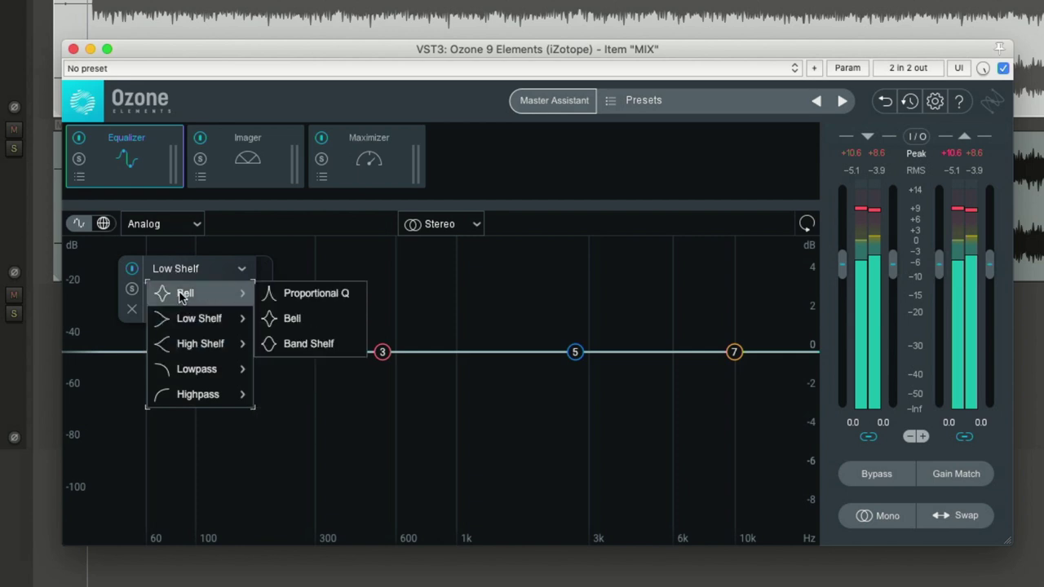
{"action": "mouse_move", "coordinate": [185, 369]}
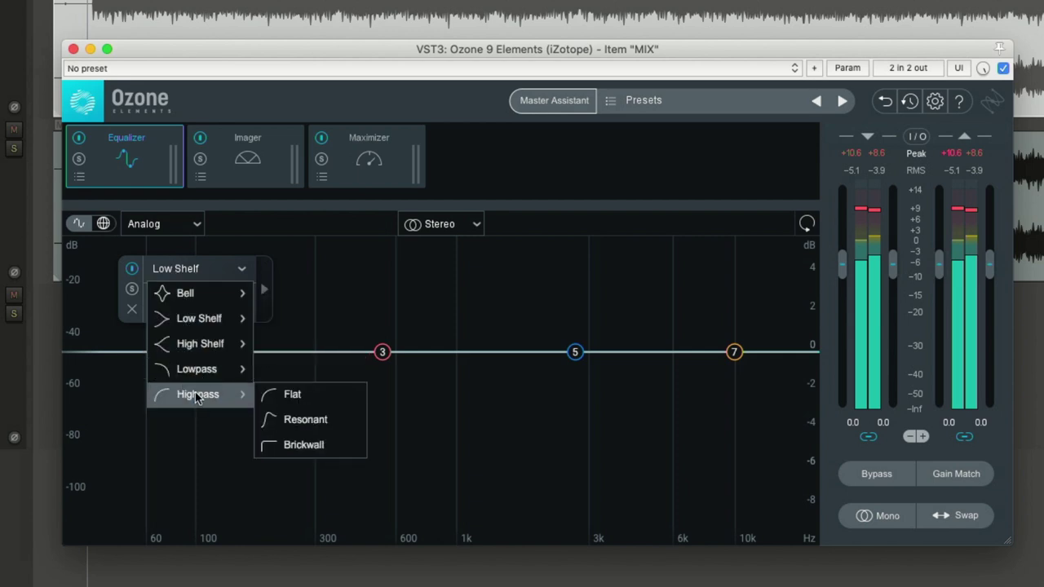
{"action": "mouse_move", "coordinate": [183, 294]}
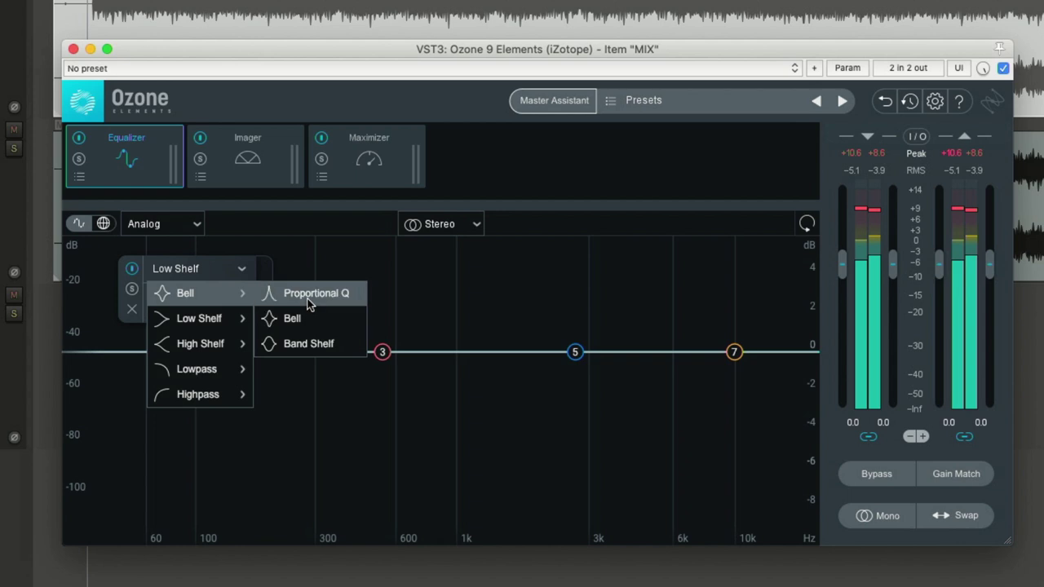
{"action": "mouse_move", "coordinate": [199, 318]}
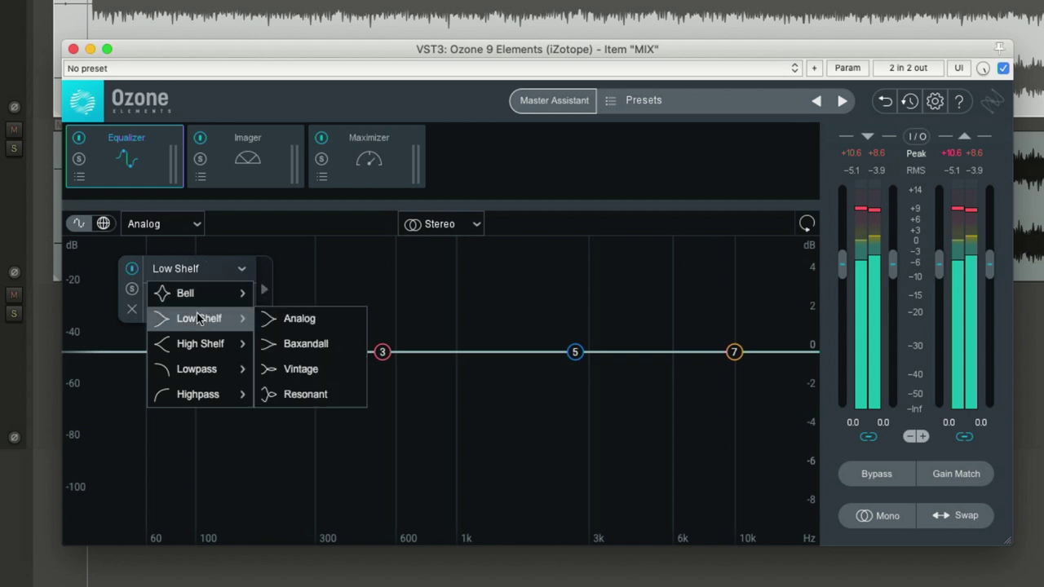
{"action": "left_click", "coordinate": [180, 270]}
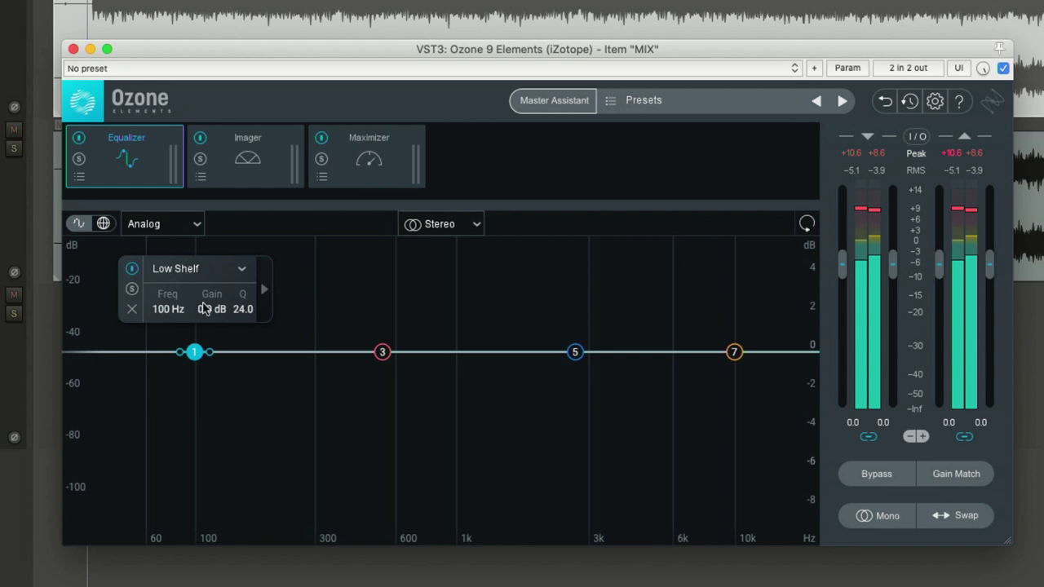
Step: Try different gain amounts on equalizer band 1's low shelf at 100 Hz, and undo the change
{"action": "mouse_move", "coordinate": [216, 310]}
{"action": "left_mouse_down"}
{"action": "mouse_move", "coordinate": [217, 298]}
{"action": "mouse_move", "coordinate": [212, 317]}
{"action": "mouse_move", "coordinate": [220, 303]}
{"action": "mouse_move", "coordinate": [221, 315]}
{"action": "left_mouse_up"}
{"action": "scroll", "coordinate": [193, 341], "scroll_direction": "down", "scroll_amount": 5}
{"action": "scroll", "coordinate": [193, 341], "scroll_direction": "up", "scroll_amount": 8}
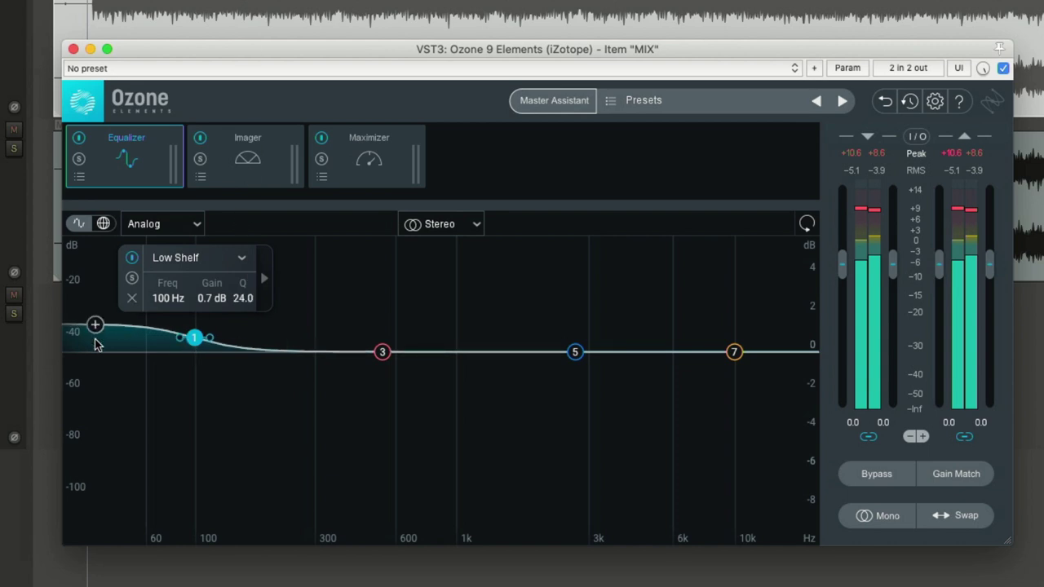
{"action": "key", "text": "super+z"}
Step: Give band 3 the Proportional Q shape, try a 6.0 dB boost, and reduce it to about 1.9 dB at 483 Hz
{"action": "left_click_drag", "start_coordinate": [380, 355], "coordinate": [390, 304]}
{"action": "left_click", "coordinate": [501, 257]}
{"action": "mouse_move", "coordinate": [507, 280]}
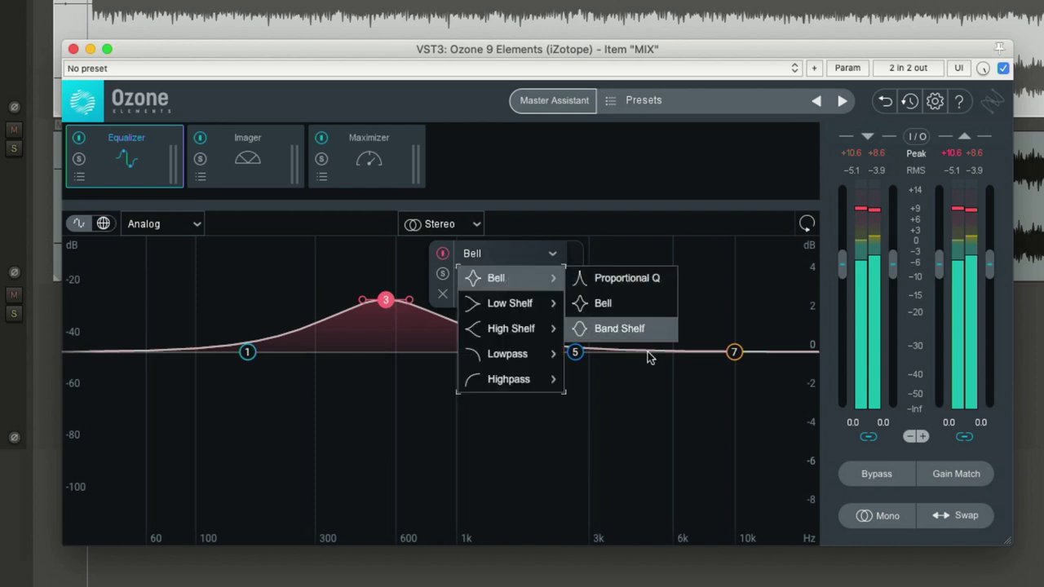
{"action": "left_click", "coordinate": [619, 278]}
{"action": "left_click_drag", "start_coordinate": [373, 303], "coordinate": [377, 234]}
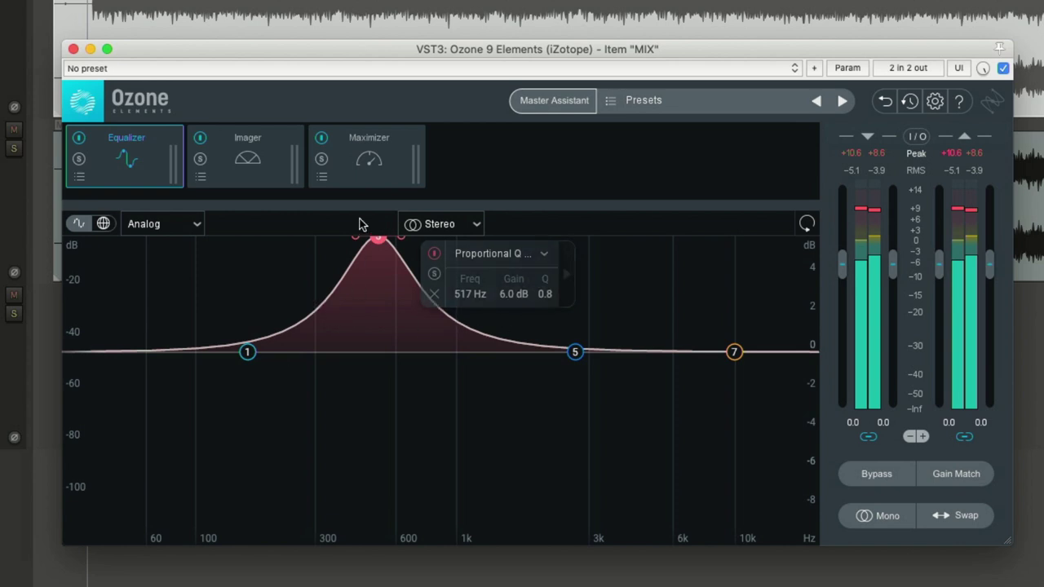
{"action": "left_click_drag", "start_coordinate": [378, 237], "coordinate": [369, 320]}
Step: Change band 3 to the Bell shape and cut it by about 3.2 dB at 424 Hz with a Q of 5.5
{"action": "left_click", "coordinate": [502, 255]}
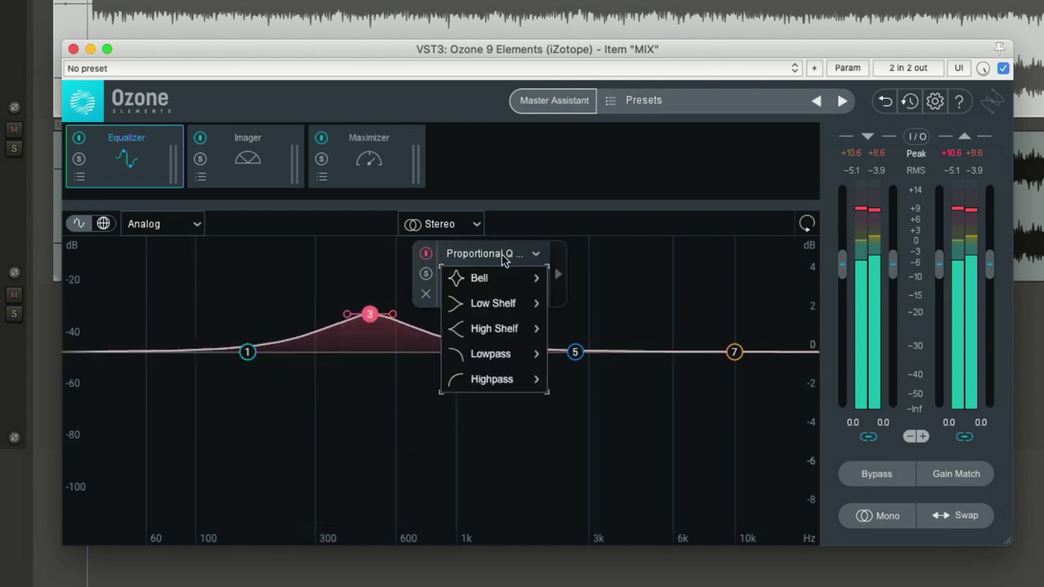
{"action": "mouse_move", "coordinate": [489, 278]}
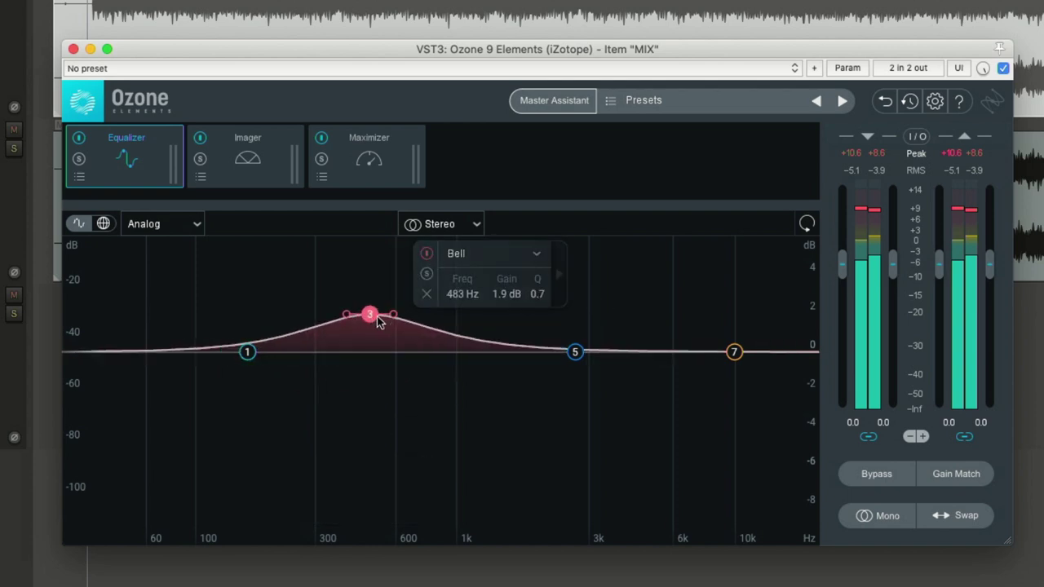
{"action": "left_click_drag", "start_coordinate": [369, 314], "coordinate": [356, 441]}
{"action": "left_click_drag", "start_coordinate": [411, 528], "coordinate": [357, 414]}
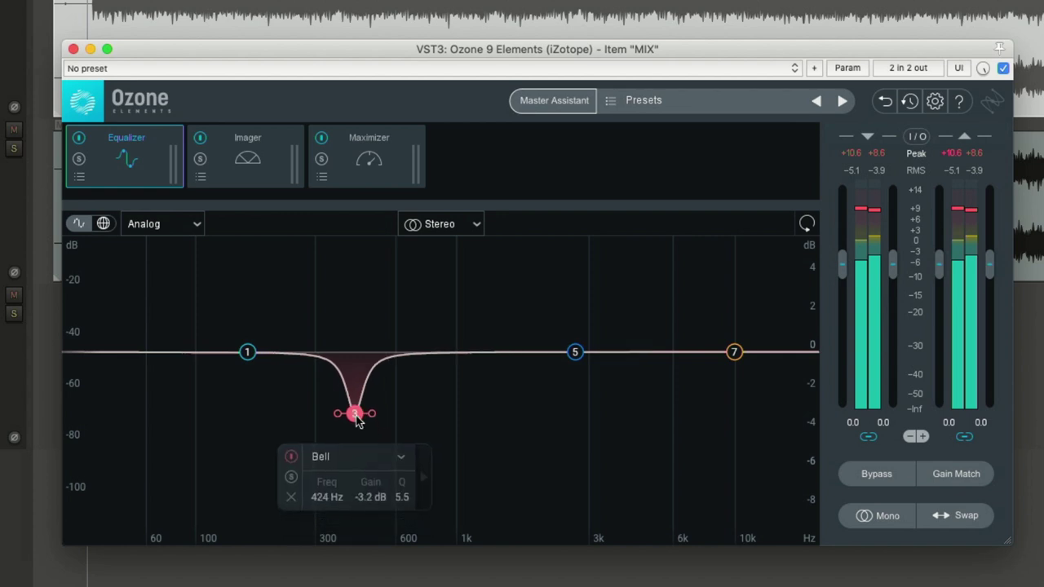
Step: Return band 3 to Proportional Q, narrow its Q to 7.3 and deepen the cut to about -7.2 dB at 430 Hz
{"action": "left_click", "coordinate": [359, 457]}
{"action": "left_click", "coordinate": [461, 328]}
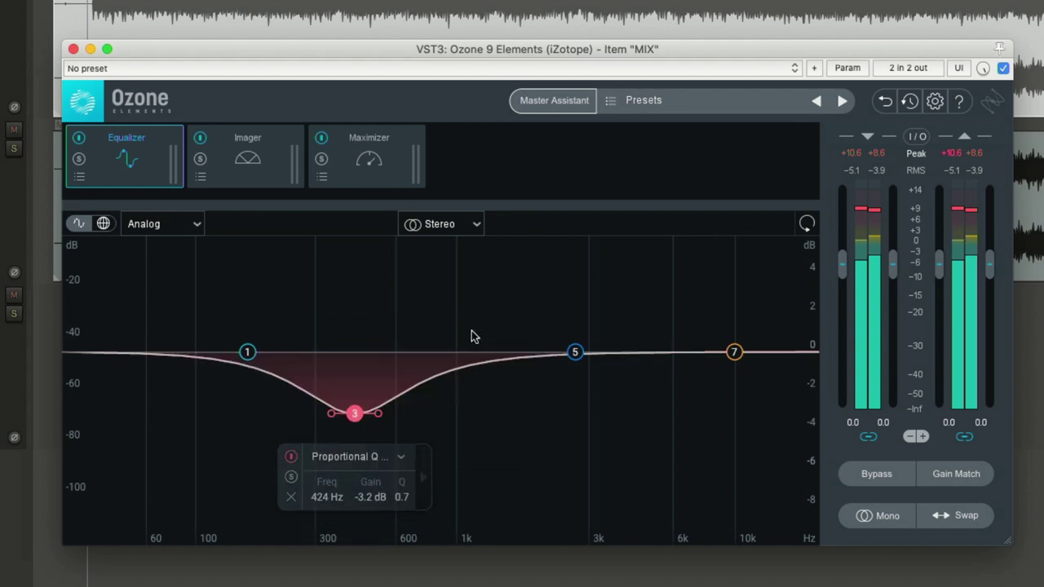
{"action": "left_click_drag", "start_coordinate": [401, 511], "coordinate": [398, 380]}
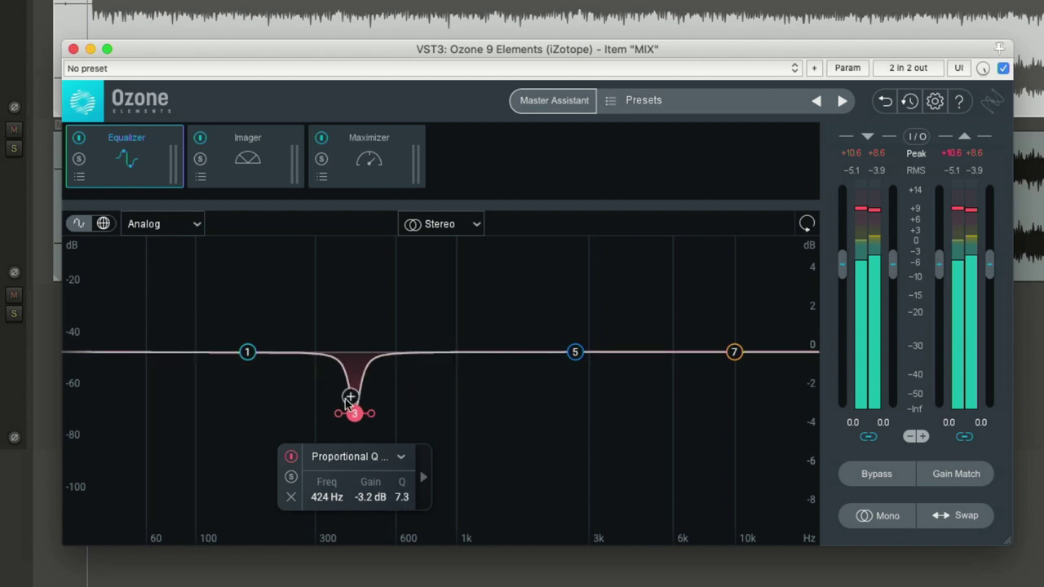
{"action": "left_click_drag", "start_coordinate": [354, 413], "coordinate": [356, 492]}
Step: Change band 3's filter shape to Band Shelf
{"action": "left_click", "coordinate": [465, 479]}
{"action": "mouse_move", "coordinate": [470, 351]}
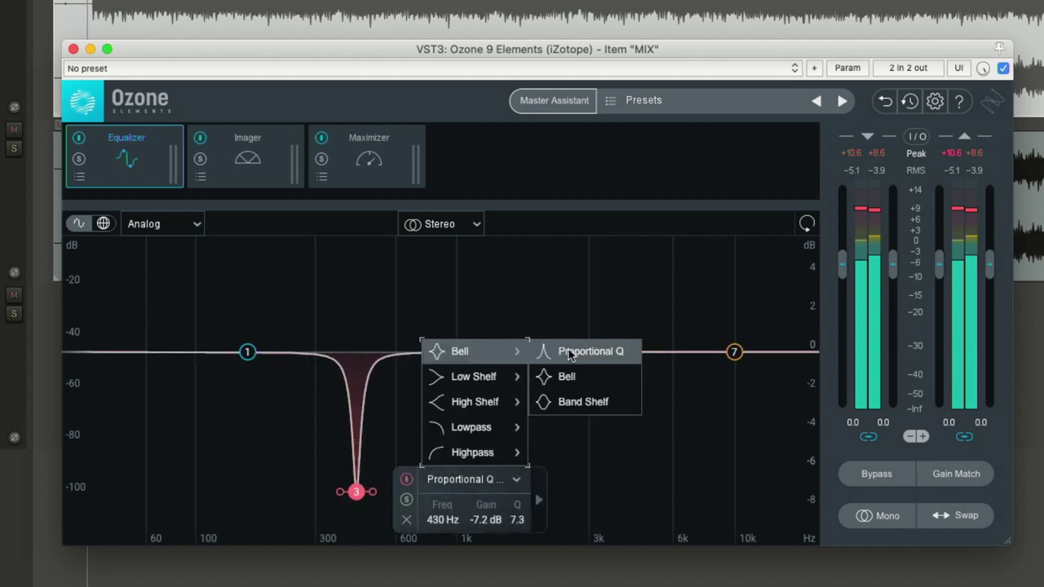
{"action": "left_click", "coordinate": [591, 401]}
Step: Set equalizer band 7 to the Vintage variant of the High Shelf filter
{"action": "left_click", "coordinate": [734, 351]}
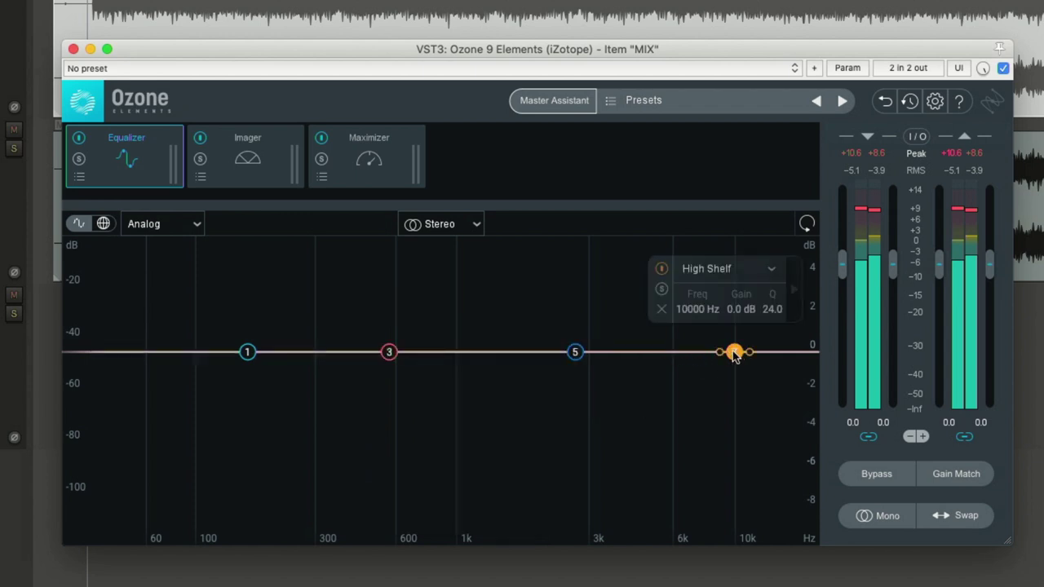
{"action": "left_click", "coordinate": [717, 268]}
{"action": "mouse_move", "coordinate": [738, 345]}
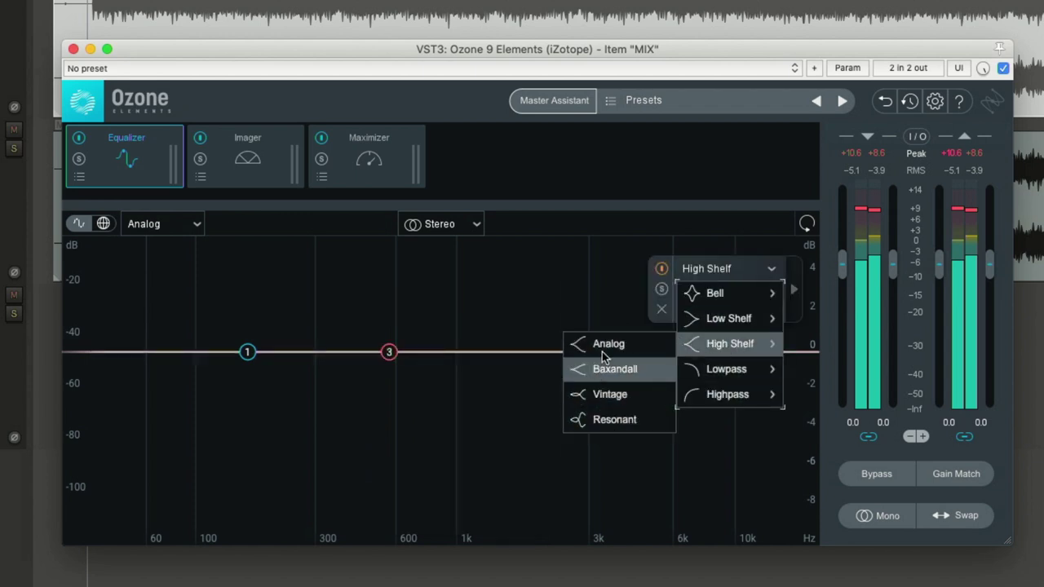
{"action": "left_click", "coordinate": [615, 398]}
Step: Change equalizer band 1 to the Flat High-Pass filter at 165 Hz and adjust its slope
{"action": "left_click", "coordinate": [247, 352]}
{"action": "left_click", "coordinate": [293, 268]}
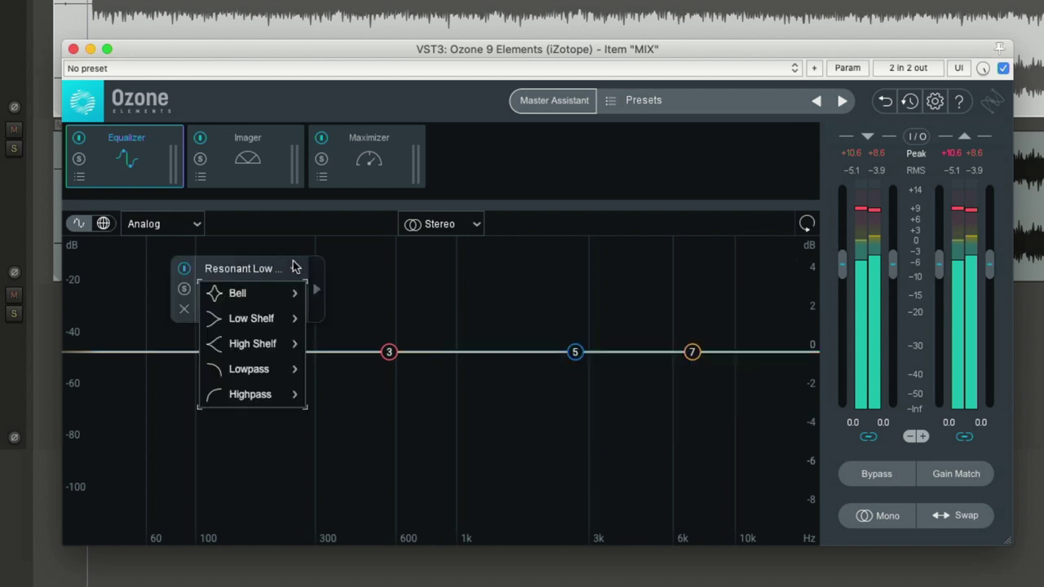
{"action": "mouse_move", "coordinate": [235, 396]}
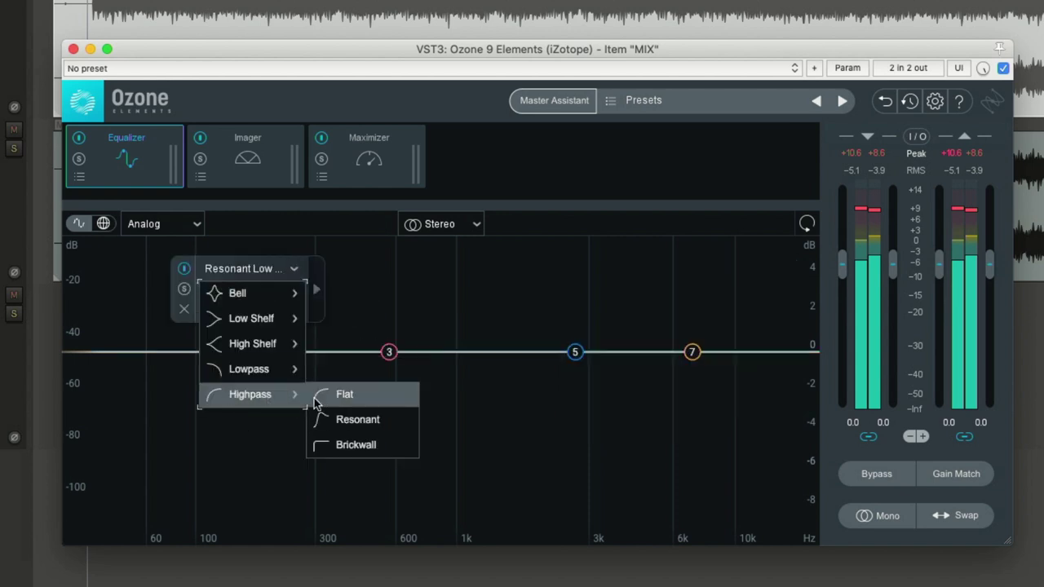
{"action": "left_click", "coordinate": [344, 396]}
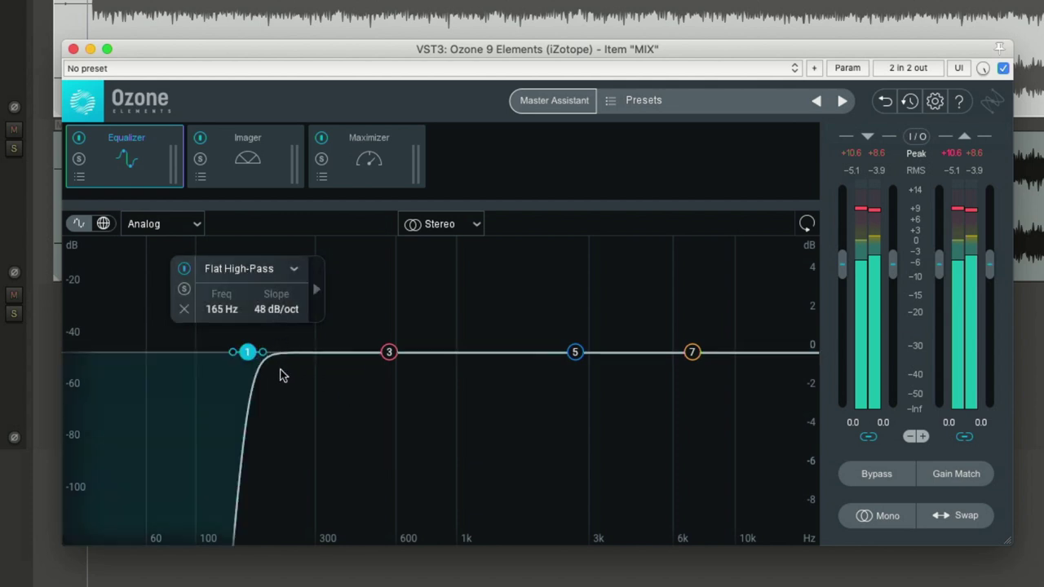
{"action": "mouse_move", "coordinate": [261, 352]}
{"action": "left_mouse_down"}
{"action": "mouse_move", "coordinate": [287, 354]}
{"action": "mouse_move", "coordinate": [262, 353]}
{"action": "left_mouse_up"}
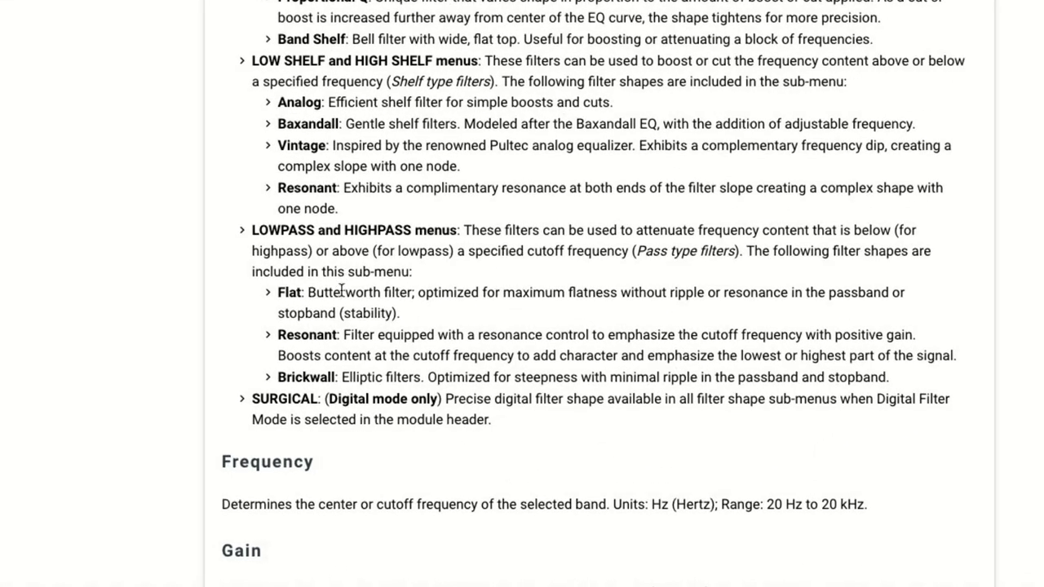
Step: Highlight the Flat filter's Butterworth description in the Equalizer help page while reading it
{"action": "left_click_drag", "start_coordinate": [346, 293], "coordinate": [642, 292]}
{"action": "double_click", "coordinate": [517, 298]}
{"action": "left_click", "coordinate": [462, 317]}
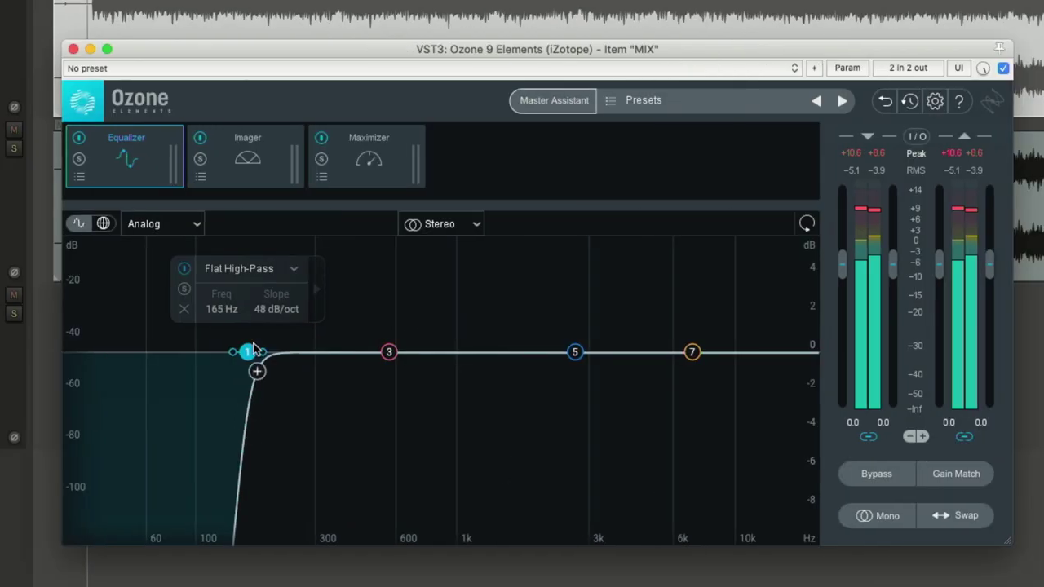
Step: Lower band 1's cutoff to 98 Hz with a 12 dB/oct slope and change its filter shape to Brickwall Highpass
{"action": "left_click_drag", "start_coordinate": [248, 352], "coordinate": [172, 359]}
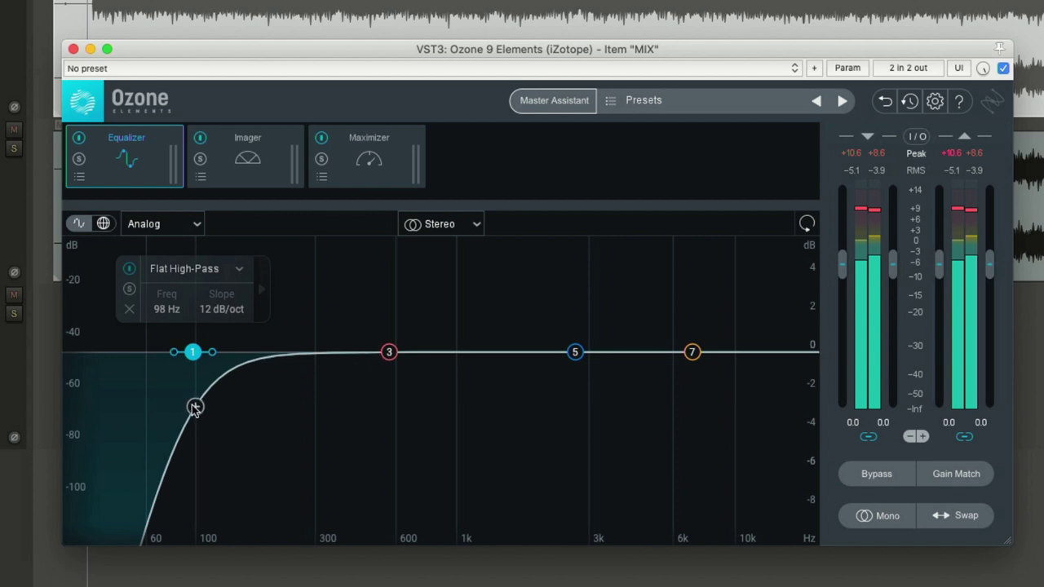
{"action": "scroll", "coordinate": [251, 308], "scroll_direction": "down", "scroll_amount": 2}
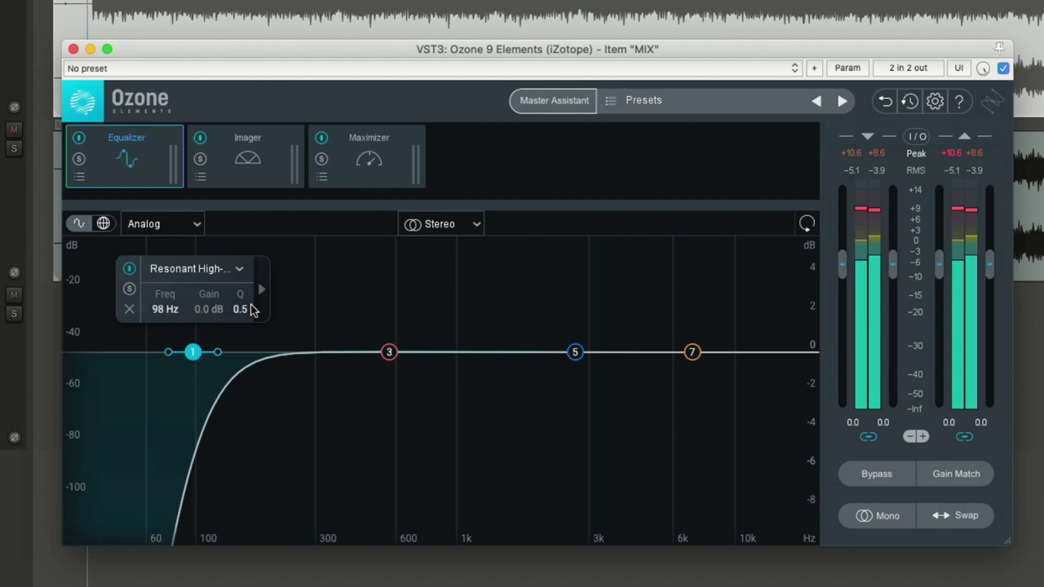
{"action": "left_click", "coordinate": [240, 271]}
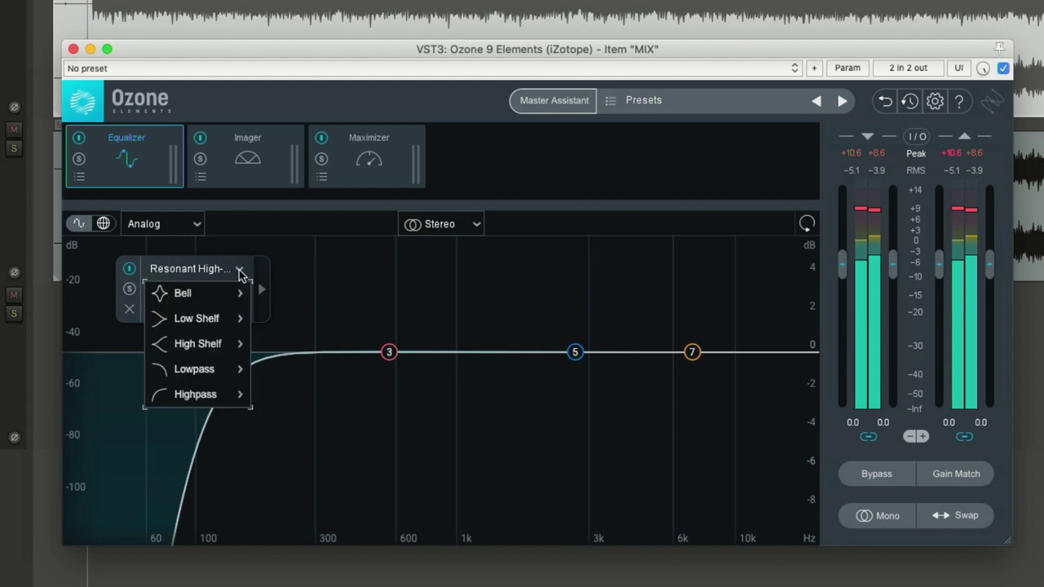
{"action": "mouse_move", "coordinate": [186, 395]}
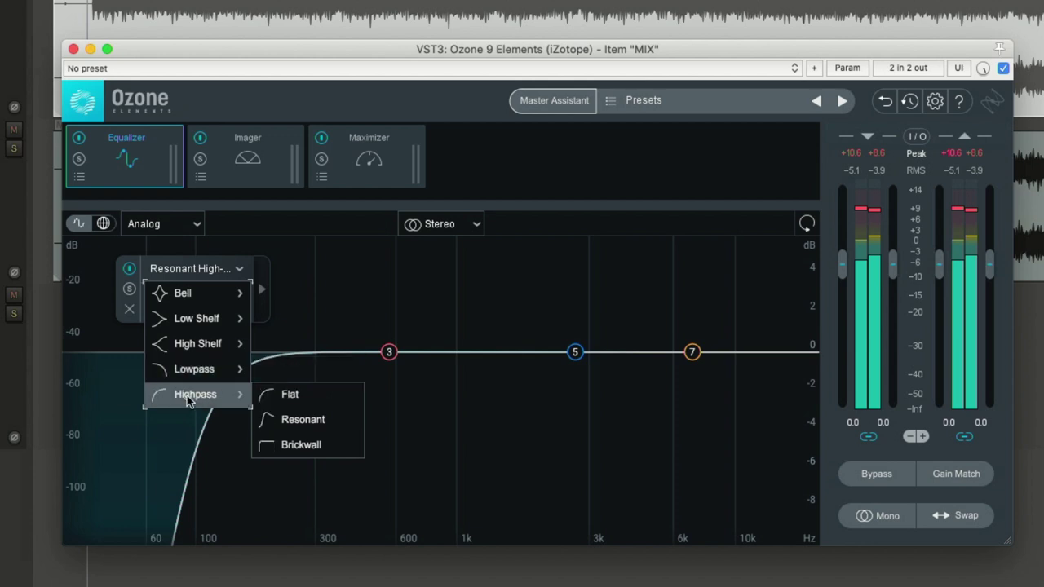
{"action": "left_click", "coordinate": [322, 443]}
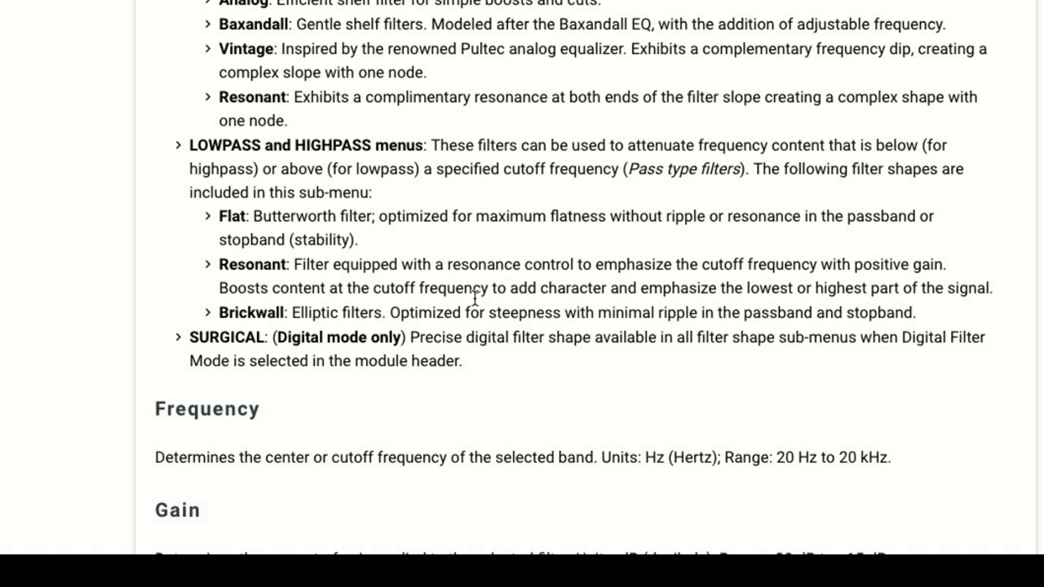
Step: Compare the Brickwall elliptic filter description with the Flat Butterworth one in the Equalizer help page
{"action": "mouse_move", "coordinate": [292, 312]}
{"action": "left_mouse_down"}
{"action": "mouse_move", "coordinate": [389, 311]}
{"action": "mouse_move", "coordinate": [292, 311]}
{"action": "left_mouse_up"}
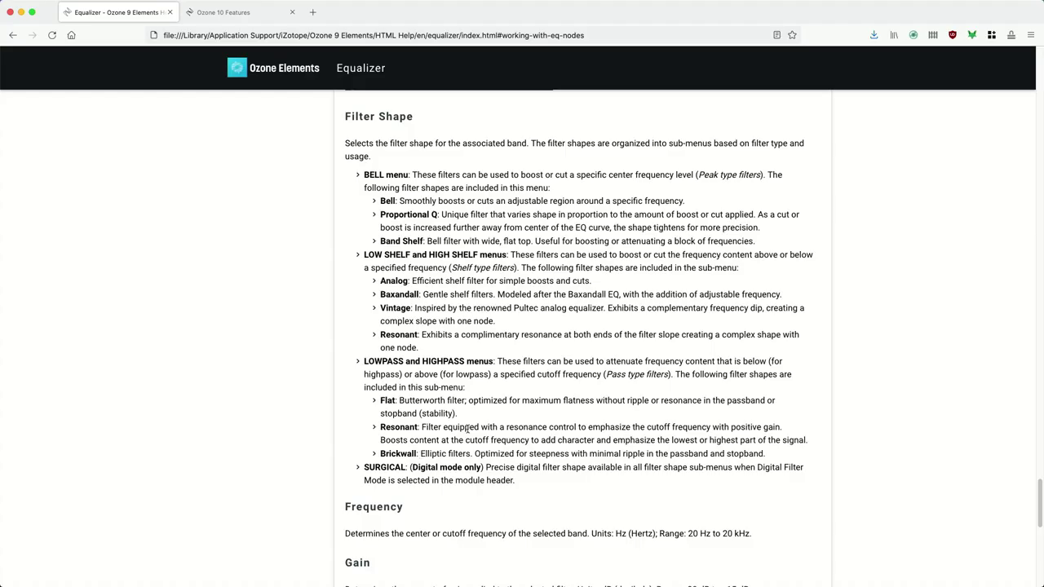
{"action": "left_click_drag", "start_coordinate": [421, 454], "coordinate": [473, 453]}
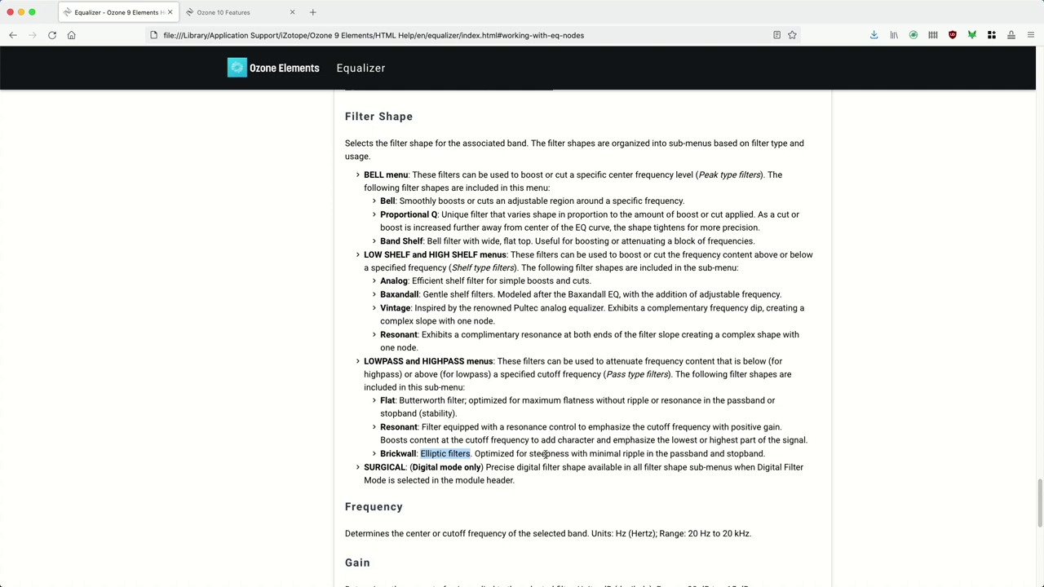
{"action": "double_click", "coordinate": [435, 454]}
{"action": "left_click", "coordinate": [457, 454]}
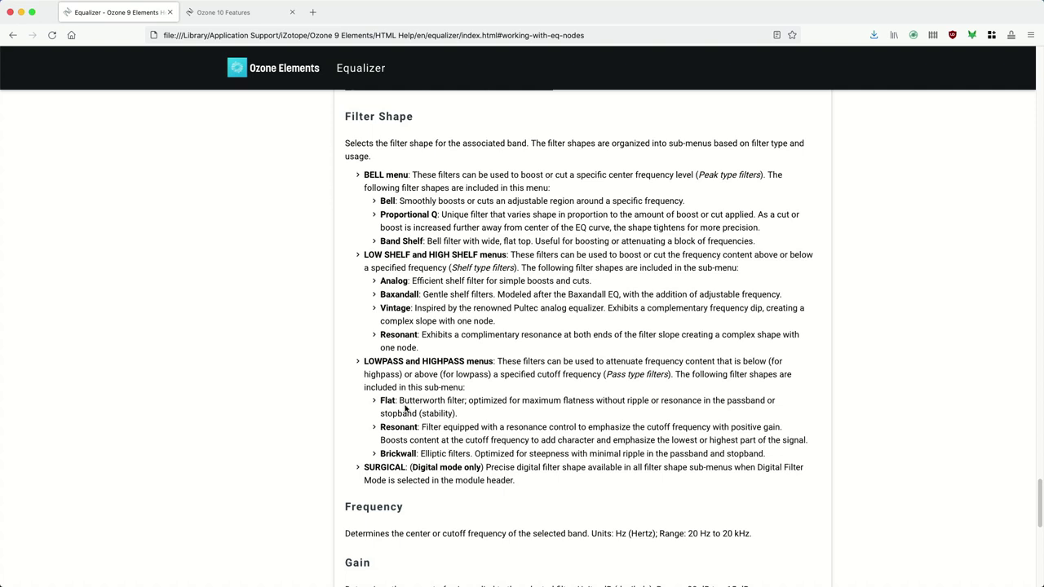
{"action": "double_click", "coordinate": [407, 401]}
{"action": "double_click", "coordinate": [433, 454]}
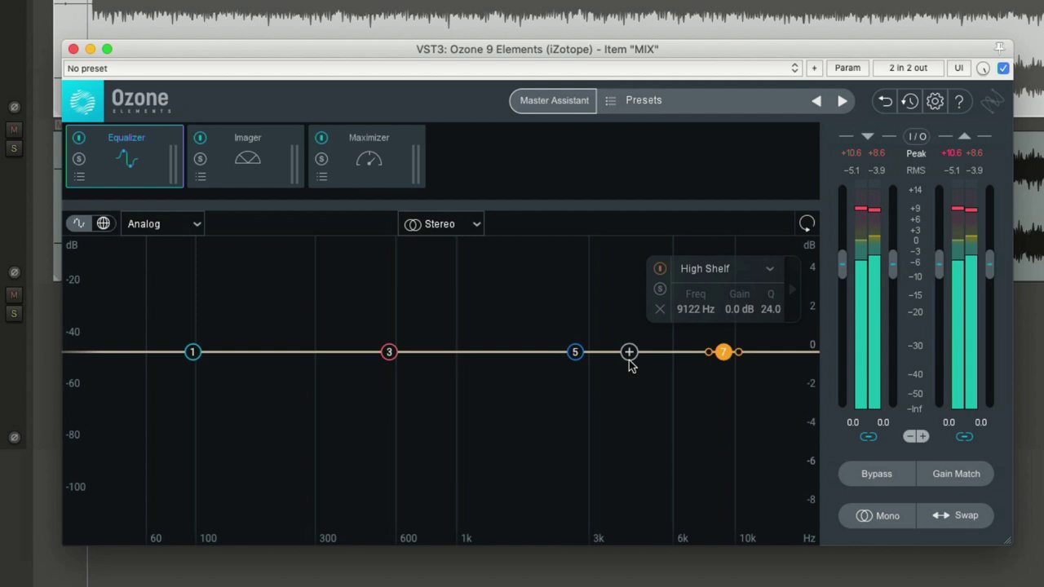
Step: Deselect the equalizer band and switch the Equalizer's global filter mode to Digital
{"action": "left_click", "coordinate": [590, 408]}
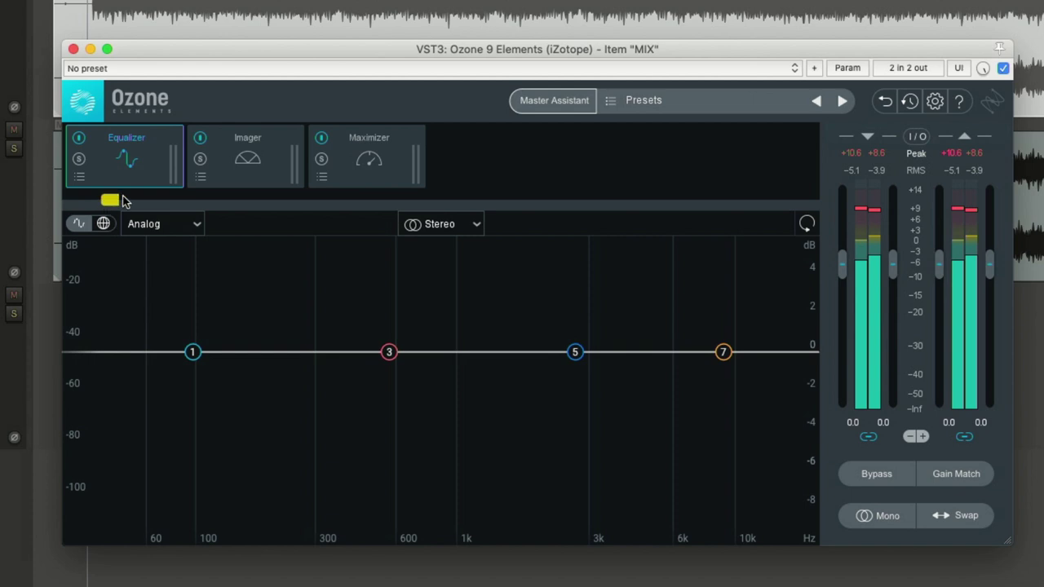
{"action": "left_click", "coordinate": [179, 225]}
{"action": "left_click", "coordinate": [196, 224]}
{"action": "left_click", "coordinate": [161, 276]}
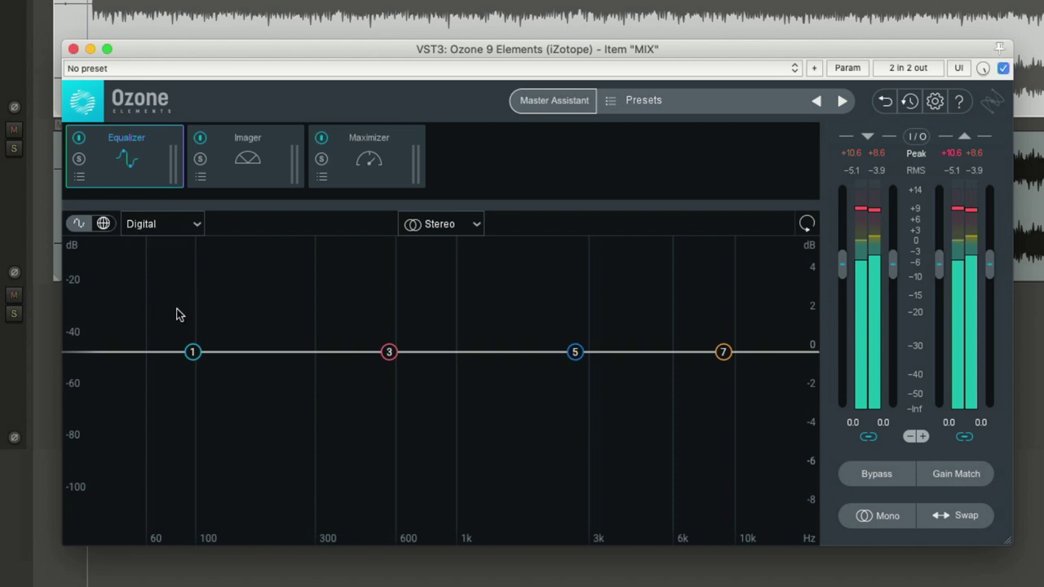
Step: Set band 3 to Proportional Q with a gain of -4.0 dB at 188 Hz and a Q of 12.0
{"action": "left_click", "coordinate": [389, 351]}
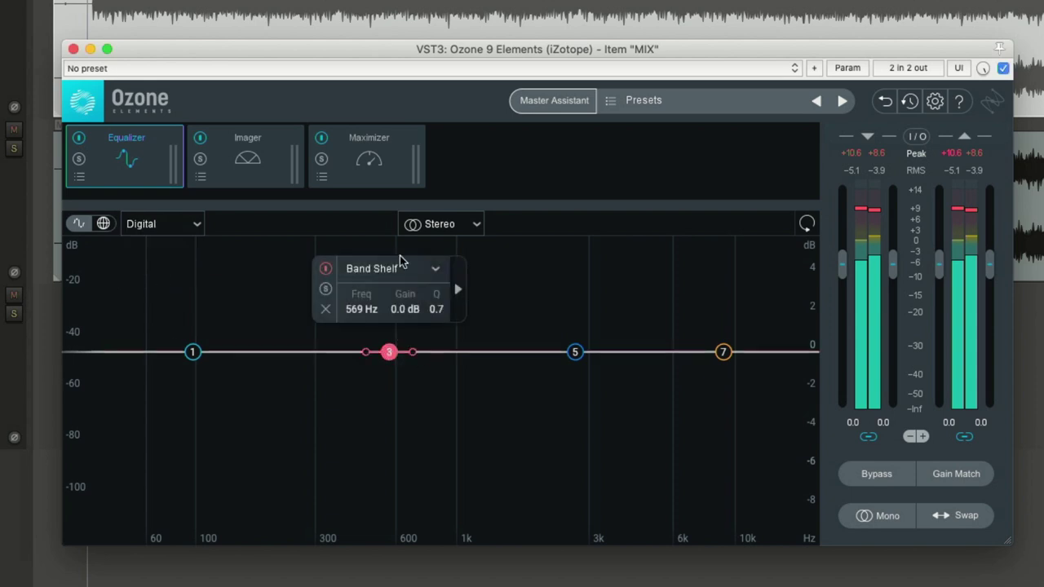
{"action": "left_click", "coordinate": [435, 268]}
{"action": "mouse_move", "coordinate": [404, 290]}
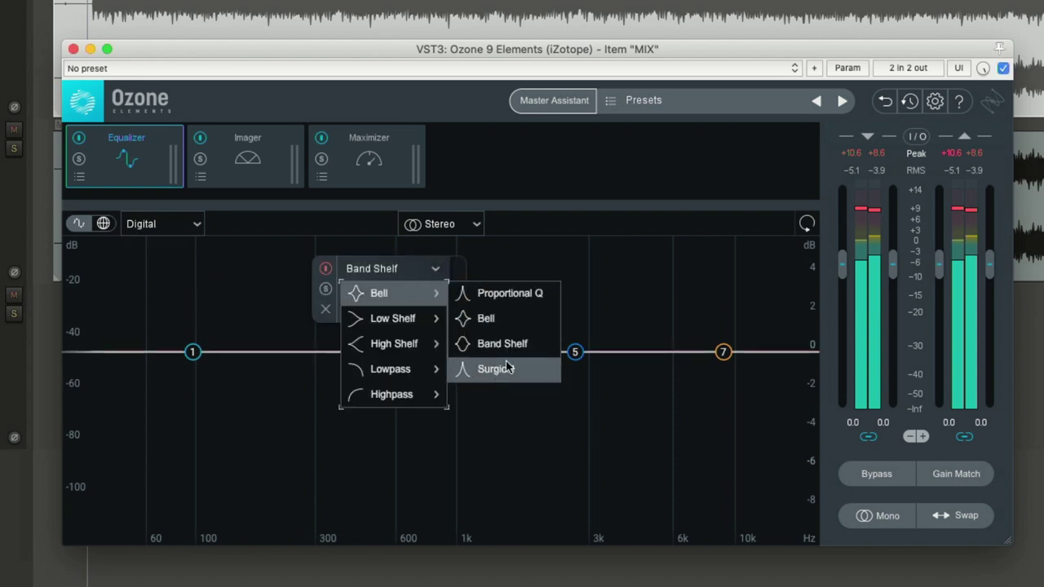
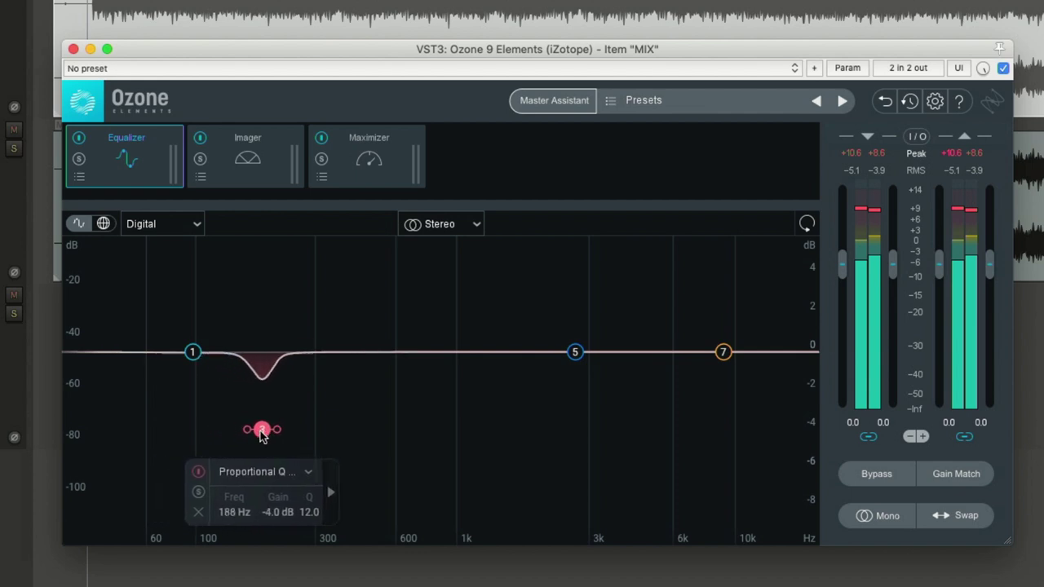
{"action": "mouse_move", "coordinate": [187, 384]}
{"action": "left_mouse_down"}
{"action": "mouse_move", "coordinate": [269, 394]}
{"action": "mouse_move", "coordinate": [342, 385]}
{"action": "left_mouse_up"}
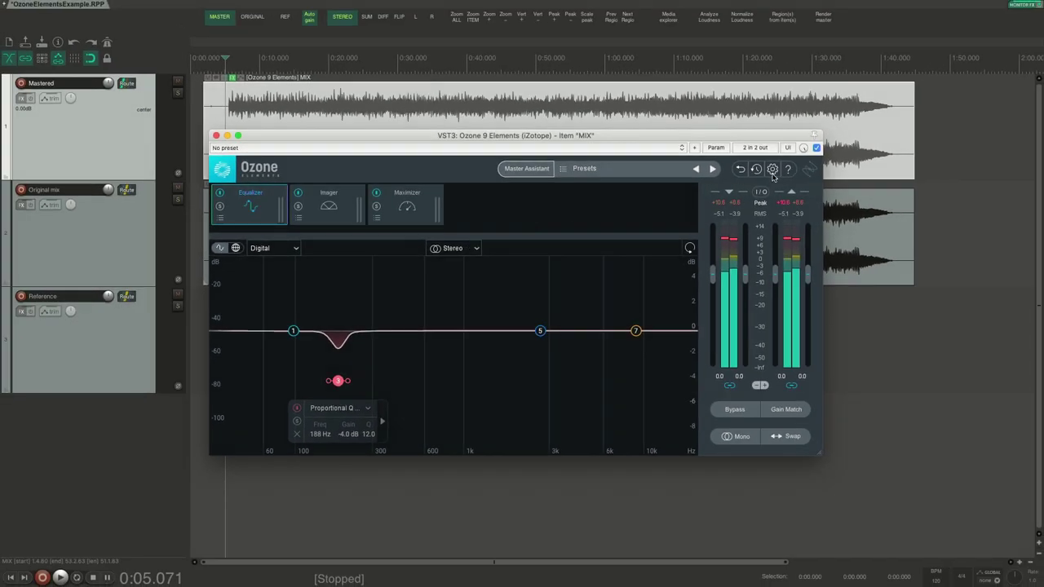
Step: Set the Equalizer's frequency resolution to 3 Hz in the options and move band 3 to about 229 Hz
{"action": "left_click", "coordinate": [772, 169]}
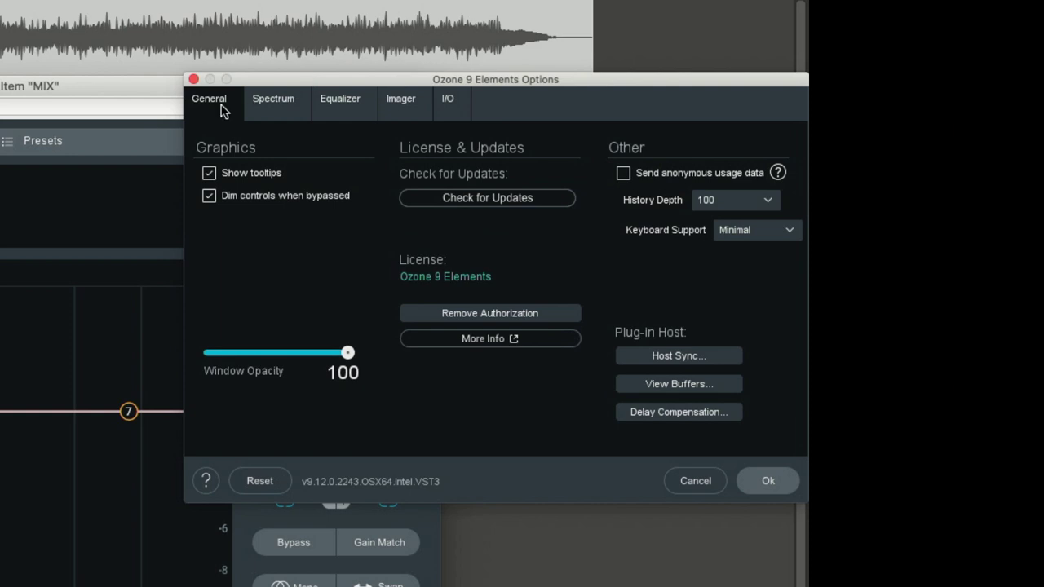
{"action": "left_click", "coordinate": [362, 99]}
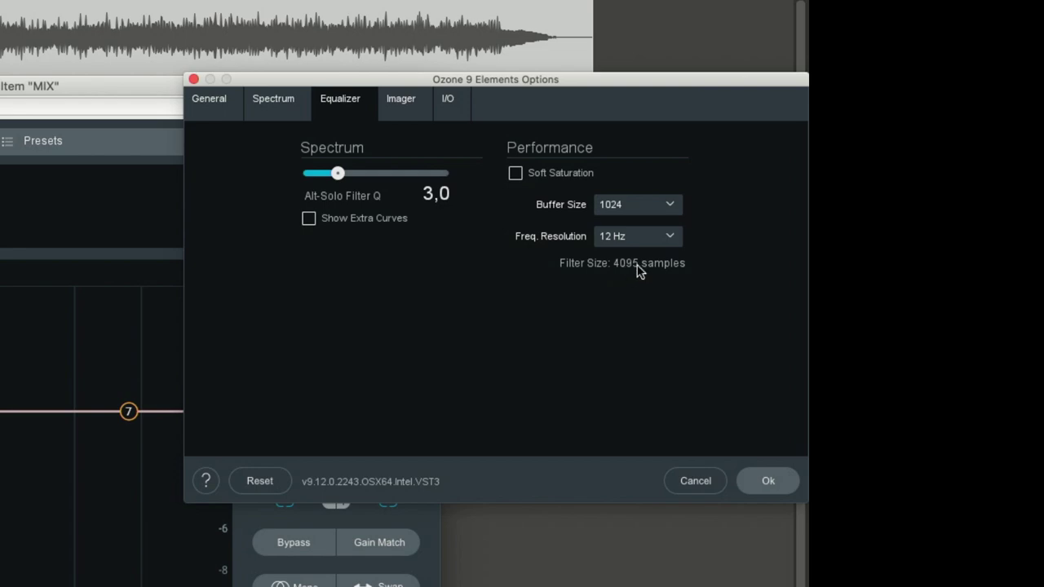
{"action": "left_click", "coordinate": [636, 236]}
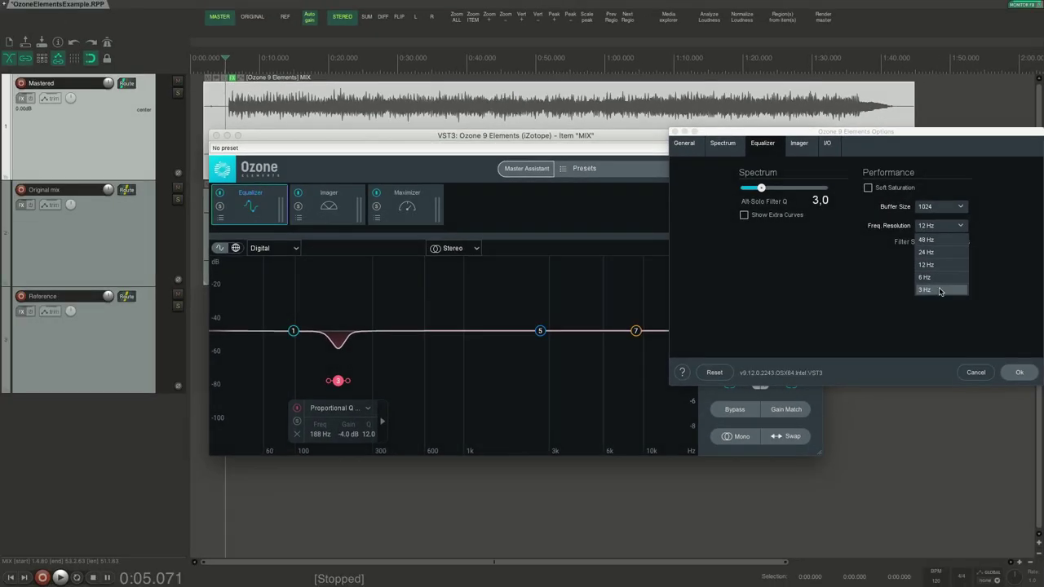
{"action": "left_click", "coordinate": [925, 290]}
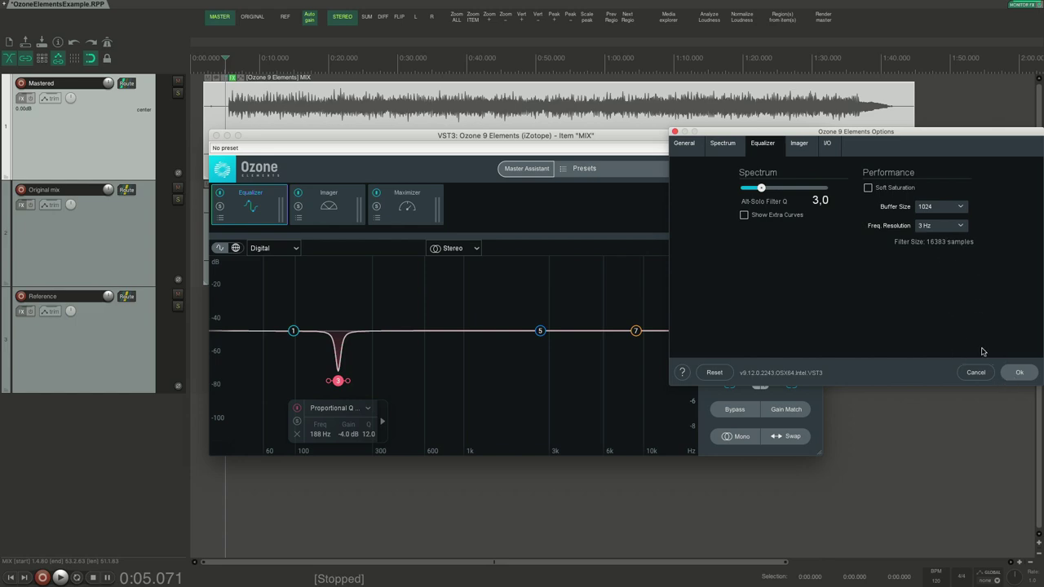
{"action": "left_click", "coordinate": [1018, 371]}
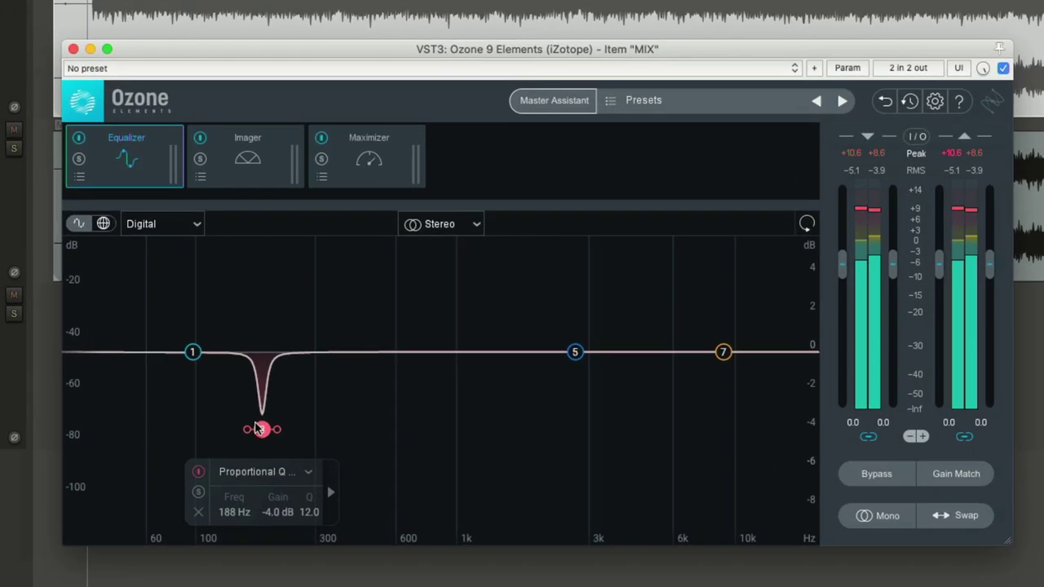
{"action": "left_click_drag", "start_coordinate": [258, 427], "coordinate": [292, 432]}
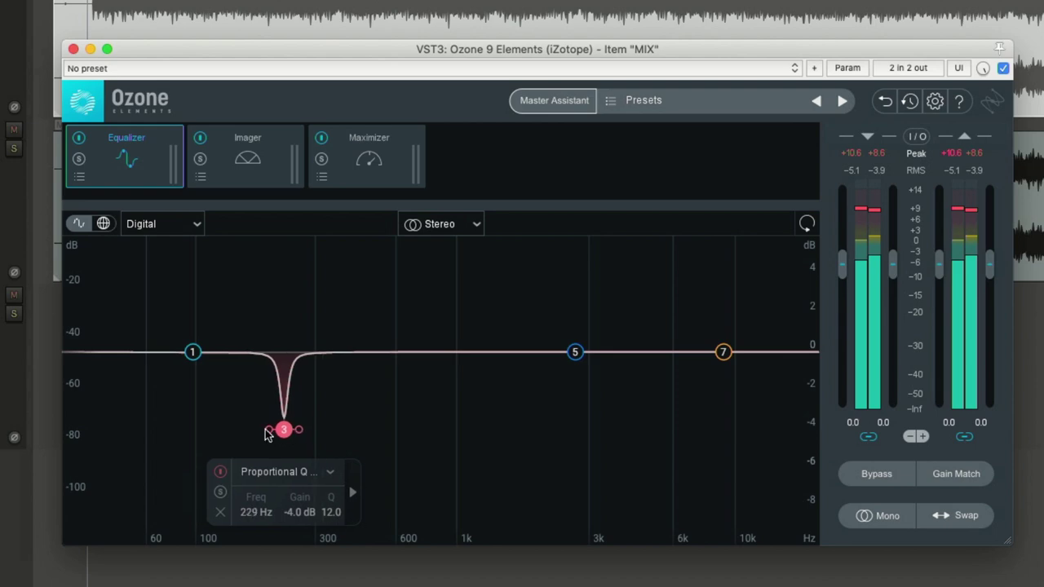
Step: Return the Equalizer's frequency resolution to 12 Hz in the options and move band 3 to about 897 Hz
{"action": "left_click", "coordinate": [934, 100]}
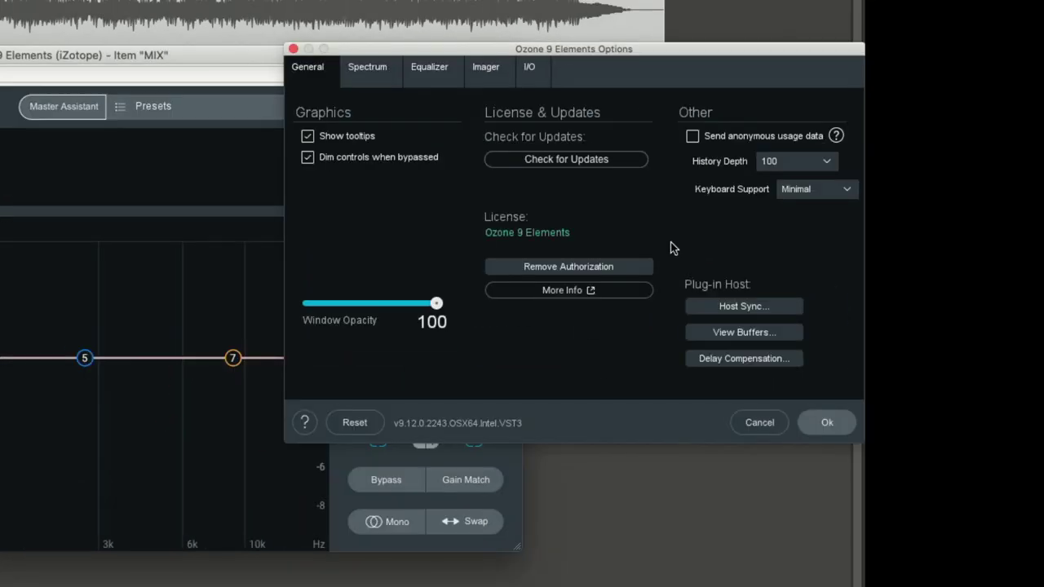
{"action": "left_click", "coordinate": [920, 66]}
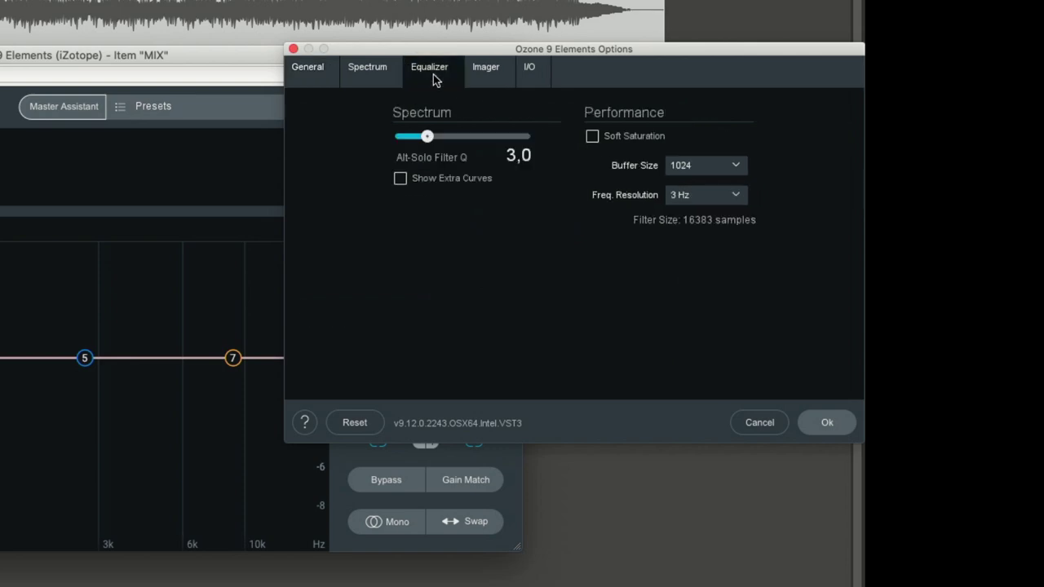
{"action": "left_click", "coordinate": [715, 194]}
{"action": "left_click", "coordinate": [707, 256]}
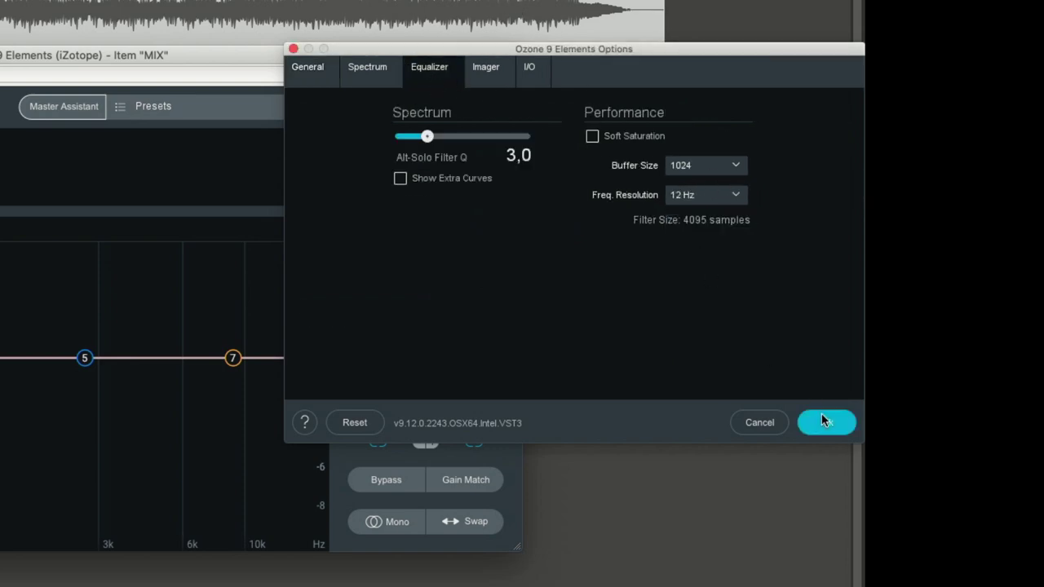
{"action": "left_click", "coordinate": [827, 422]}
{"action": "left_click_drag", "start_coordinate": [294, 437], "coordinate": [450, 434]}
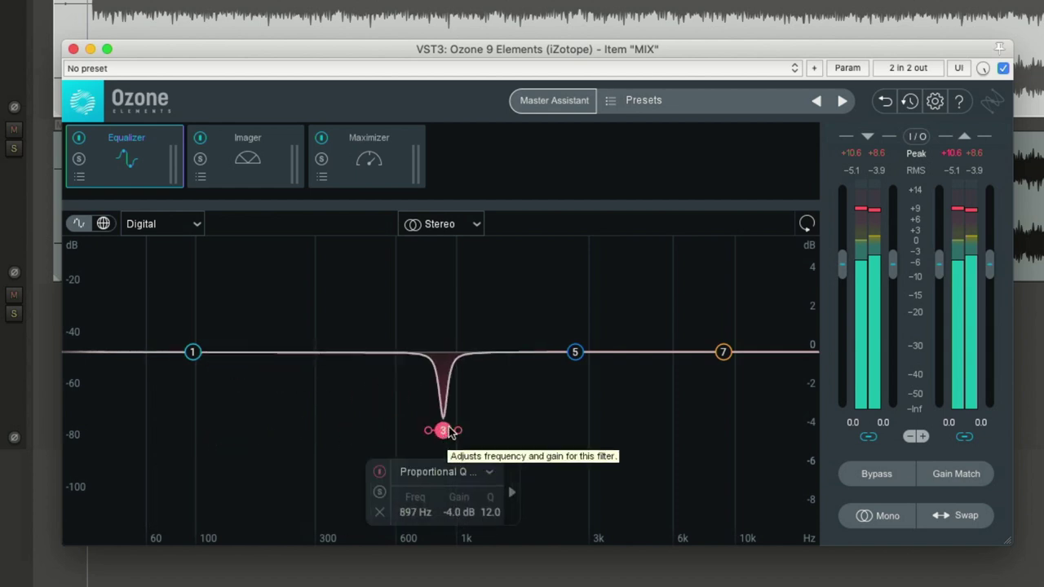
Step: Change band 3's filter shape to Surgical Bell with a Q of 12.0 and consult the Equalizer help page
{"action": "left_click", "coordinate": [459, 472]}
{"action": "mouse_move", "coordinate": [459, 343]}
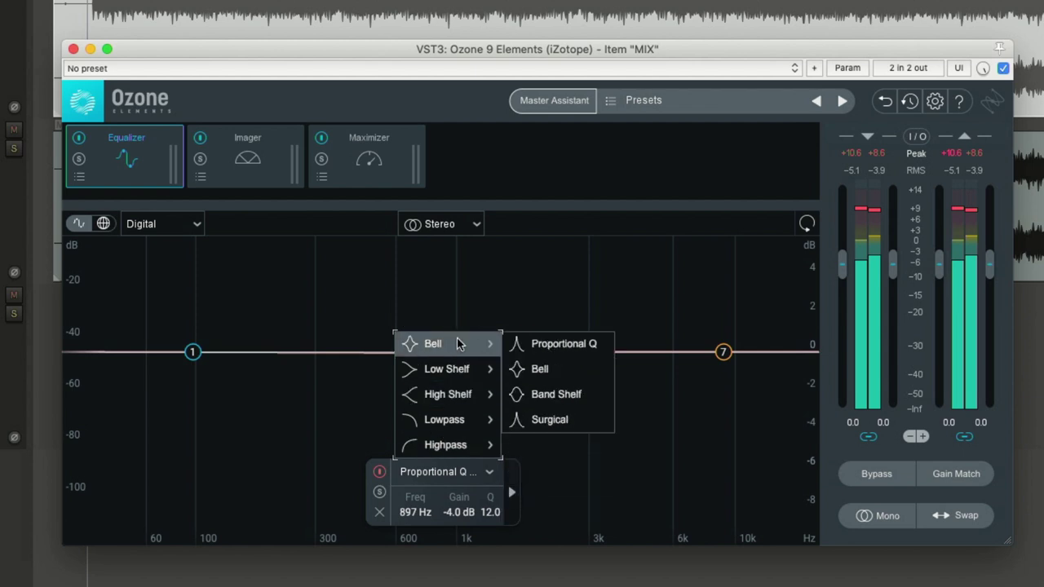
{"action": "left_click", "coordinate": [538, 426]}
{"action": "left_click_drag", "start_coordinate": [486, 514], "coordinate": [482, 293]}
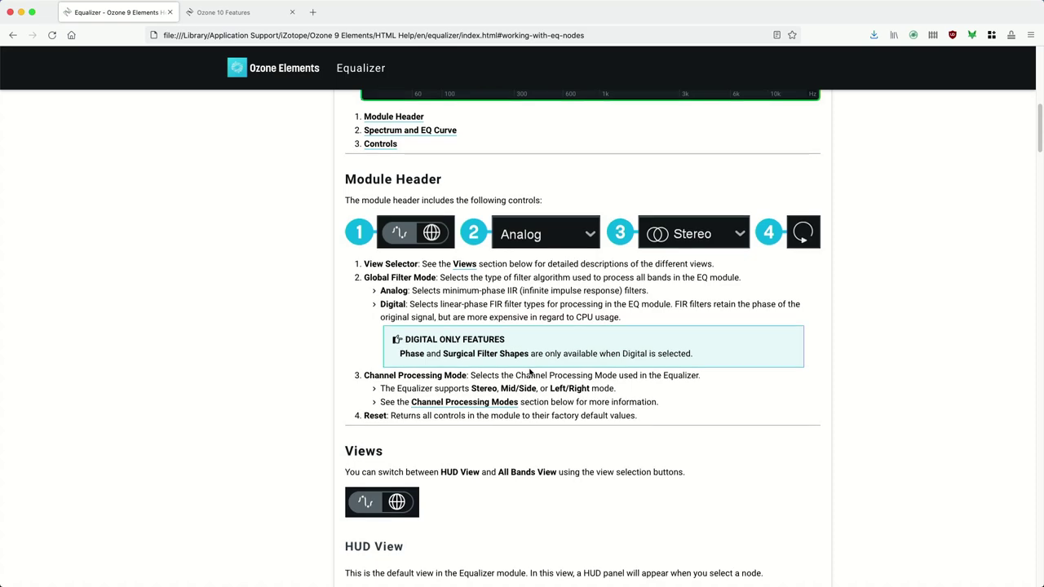
{"action": "scroll", "coordinate": [530, 372], "scroll_direction": "down", "scroll_amount": 5}
{"action": "scroll", "coordinate": [530, 372], "scroll_direction": "down", "scroll_amount": 15}
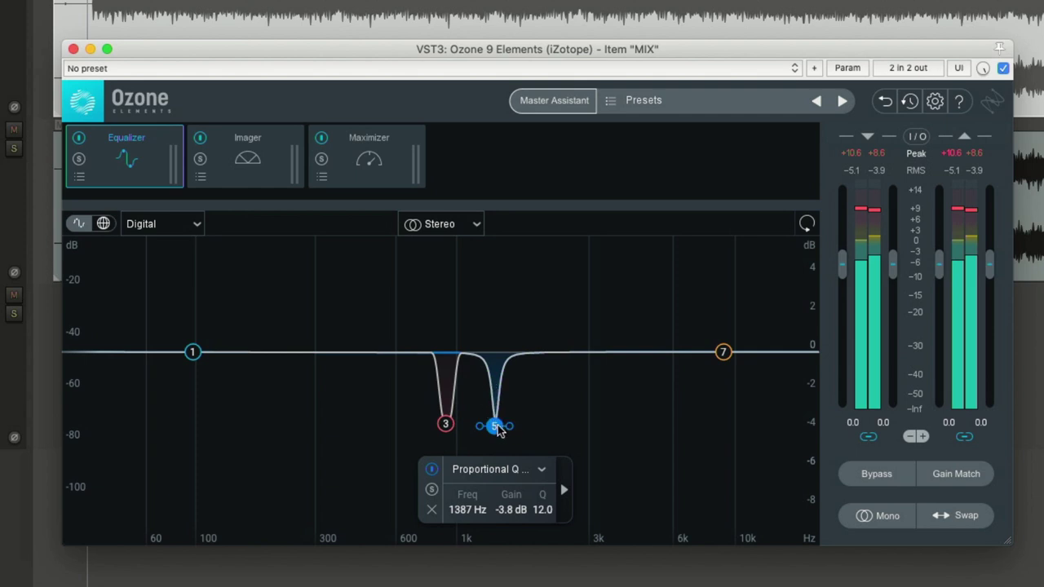
Step: Position band 5's Proportional Q cut at about 1456 Hz and -3.7 dB, and band 3's Surgical Bell cut at about 942 Hz
{"action": "left_click_drag", "start_coordinate": [499, 430], "coordinate": [505, 427]}
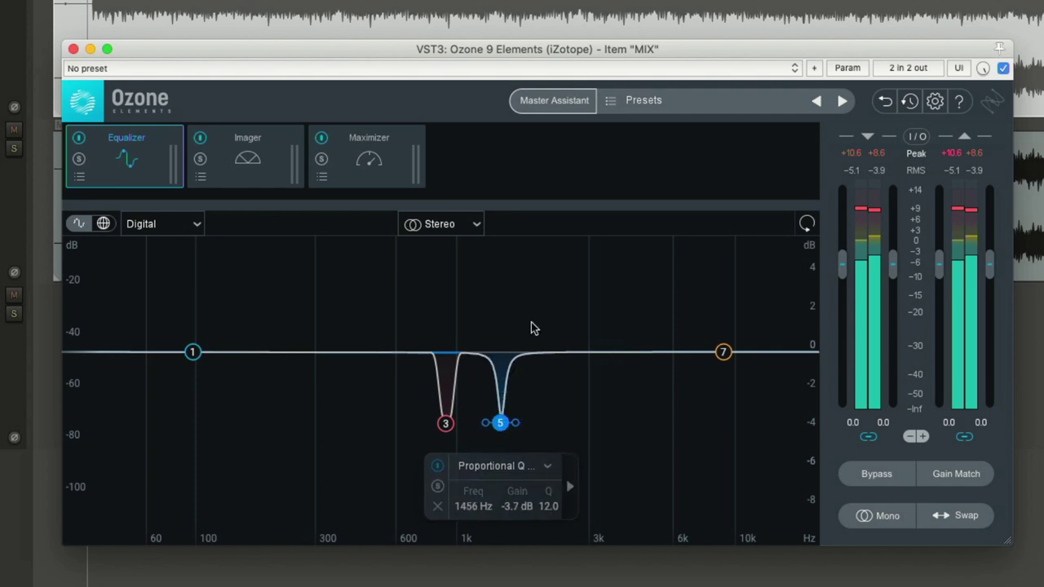
{"action": "left_click", "coordinate": [445, 423]}
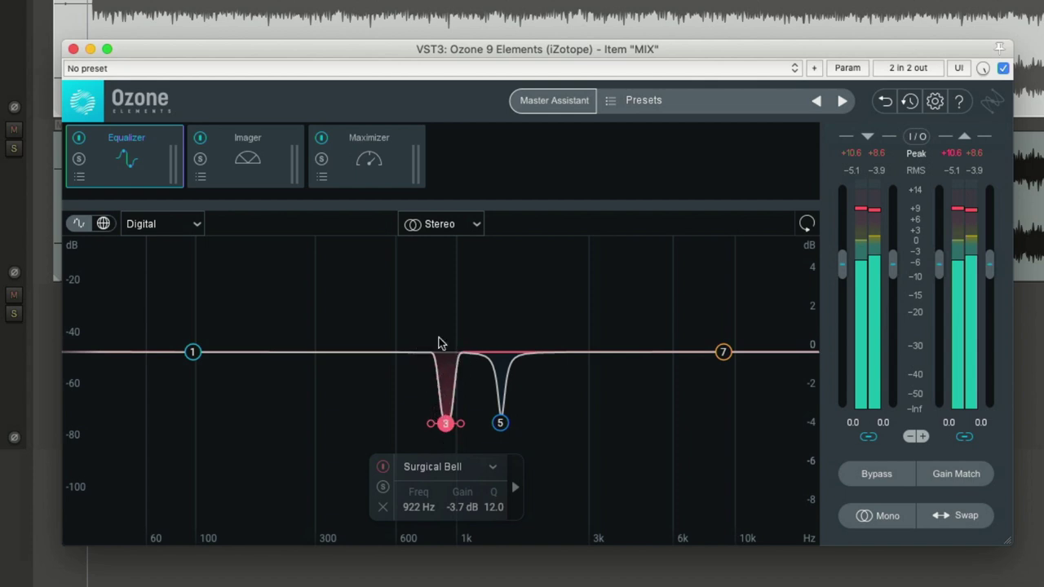
{"action": "mouse_move", "coordinate": [437, 420]}
{"action": "left_mouse_down"}
{"action": "mouse_move", "coordinate": [441, 384]}
{"action": "mouse_move", "coordinate": [447, 423]}
{"action": "left_mouse_up"}
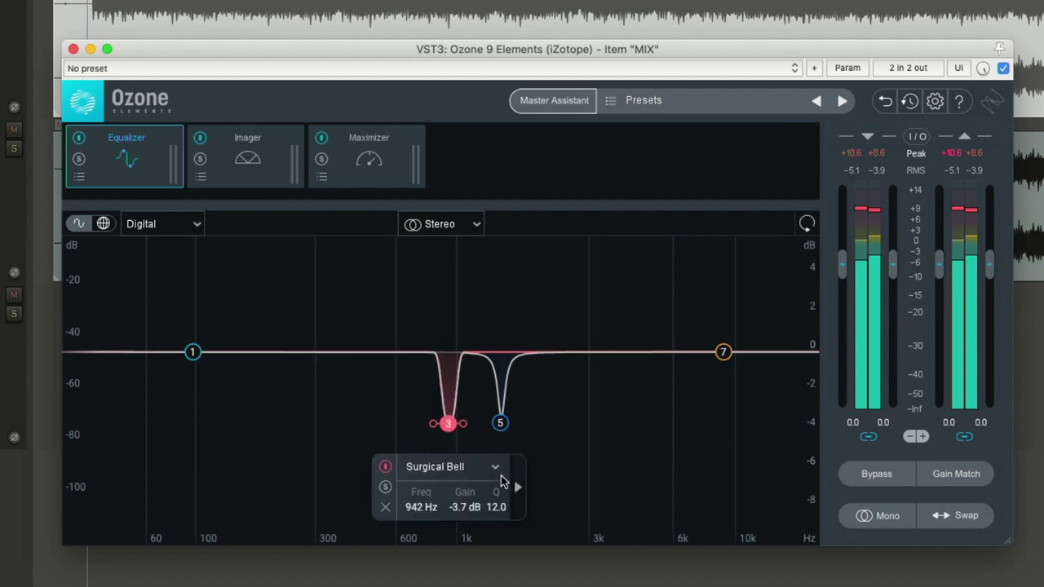
Step: Expand band 3's phase control and try its Phase amount, leaving it at 0%
{"action": "left_click", "coordinate": [516, 490]}
{"action": "left_click_drag", "start_coordinate": [484, 511], "coordinate": [530, 498]}
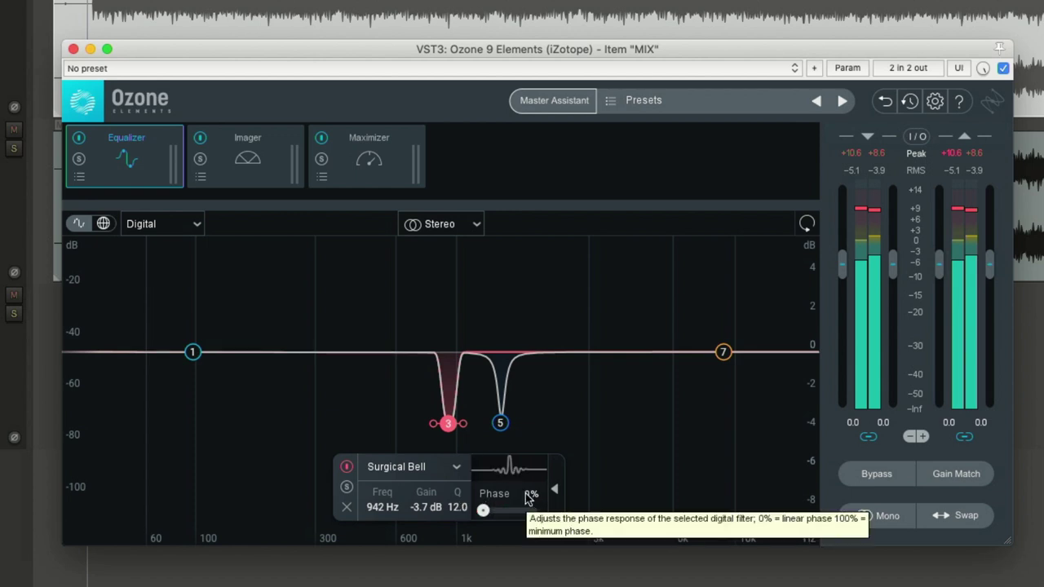
Step: Move band 5 to about 2825 Hz at -3.0 dB and try its Phase amount, leaving it at 0%
{"action": "left_click_drag", "start_coordinate": [500, 422], "coordinate": [620, 430]}
{"action": "left_click_drag", "start_coordinate": [600, 374], "coordinate": [582, 406]}
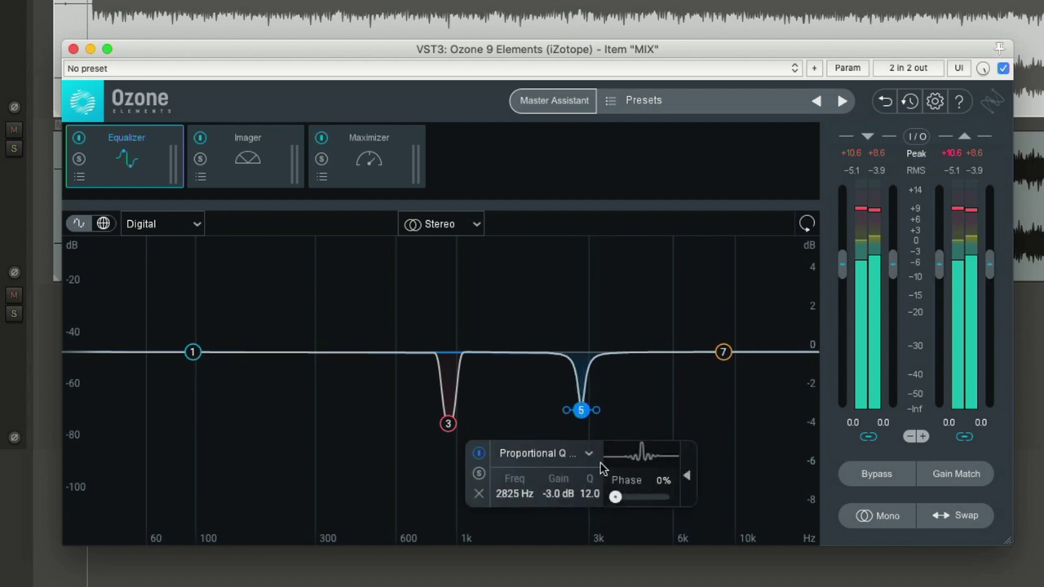
{"action": "left_click_drag", "start_coordinate": [615, 500], "coordinate": [553, 499]}
Step: Switch the Equalizer to Analog mode and move band 3 to about 163 Hz at -1.6 dB
{"action": "left_click", "coordinate": [197, 225]}
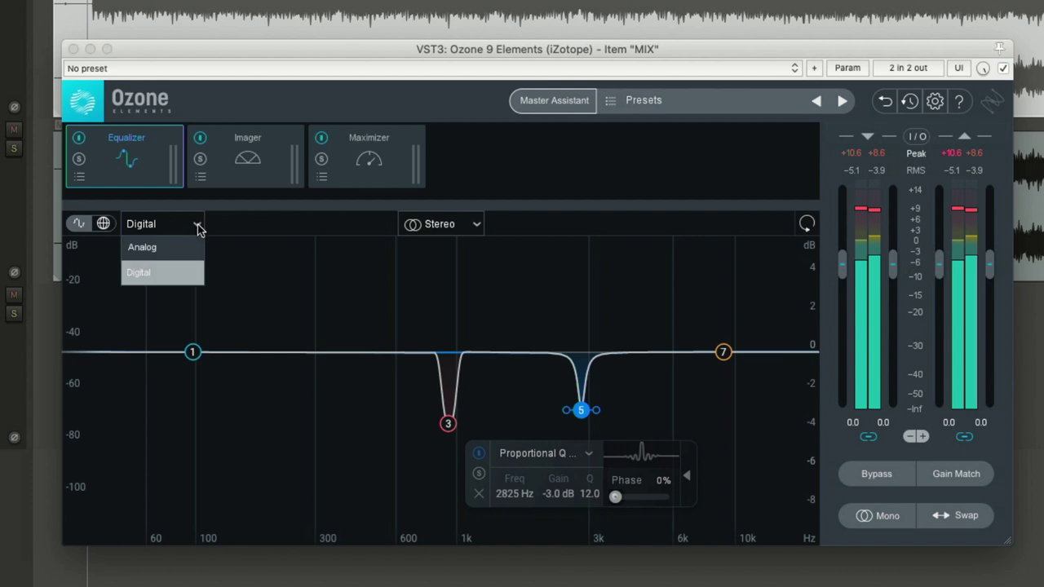
{"action": "left_click", "coordinate": [146, 247]}
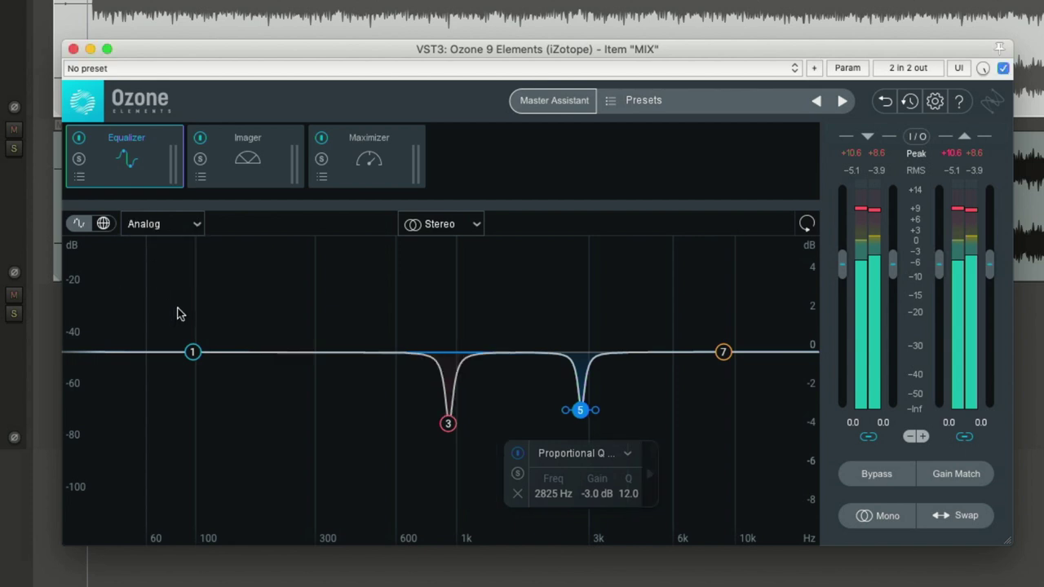
{"action": "left_click_drag", "start_coordinate": [193, 352], "coordinate": [187, 352]}
{"action": "left_click_drag", "start_coordinate": [448, 423], "coordinate": [246, 381]}
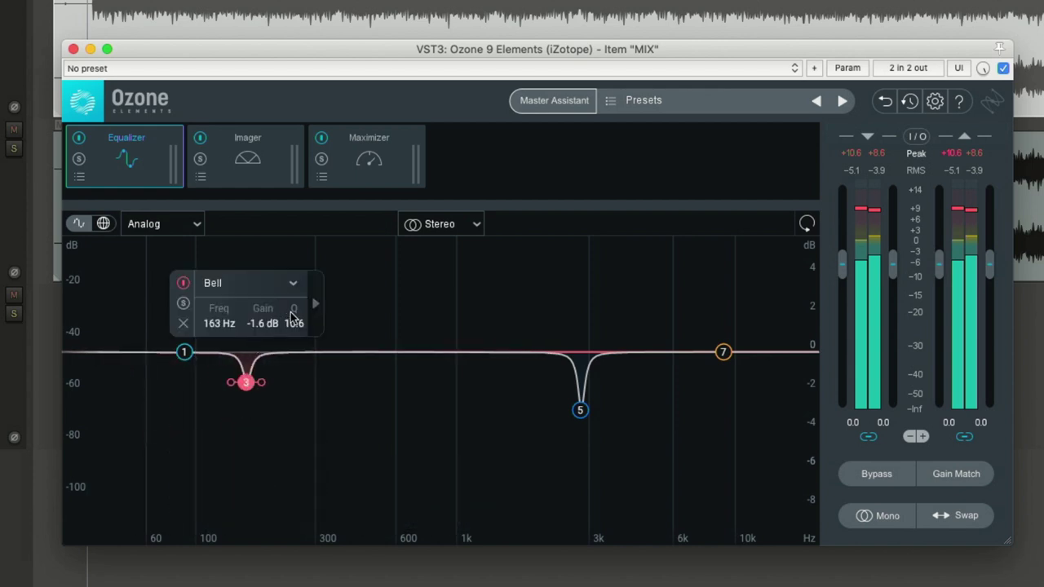
Step: Move band 3 to about 348 Hz and reset bands 3 and 5 to 0.0 dB with a Q of 0.7
{"action": "left_click_drag", "start_coordinate": [295, 325], "coordinate": [306, 401]}
{"action": "key", "text": "Delete"}
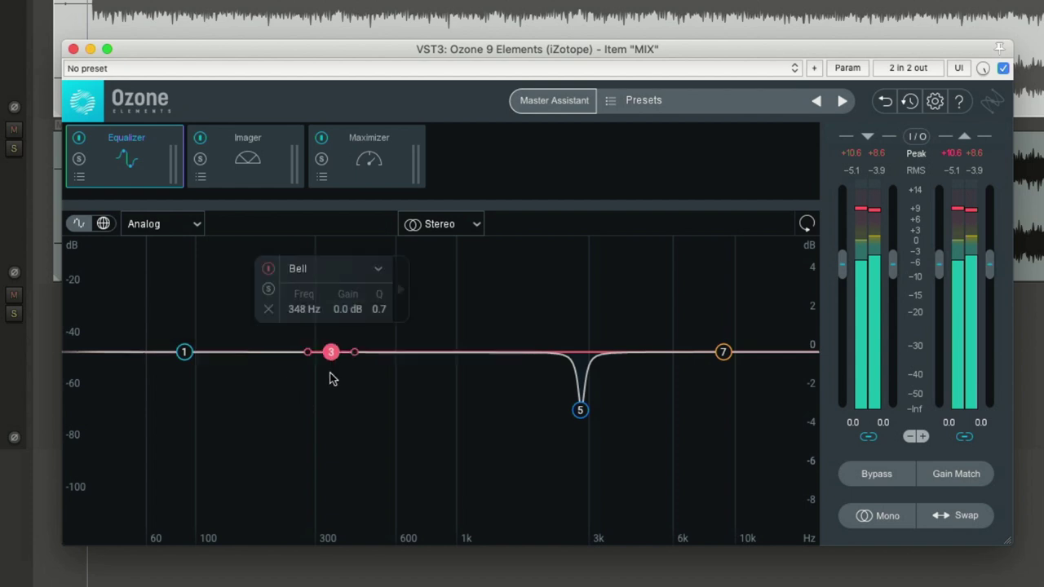
{"action": "double_click", "coordinate": [579, 410]}
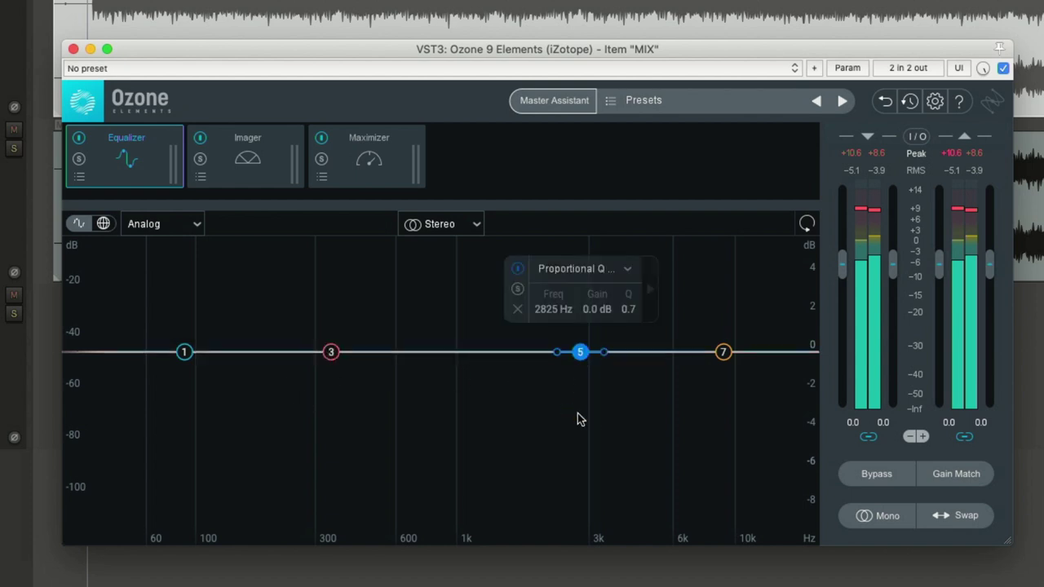
Step: Switch the Equalizer from Stereo to Mid/Side processing and compare the separate Mid and Side curves
{"action": "left_click", "coordinate": [444, 225]}
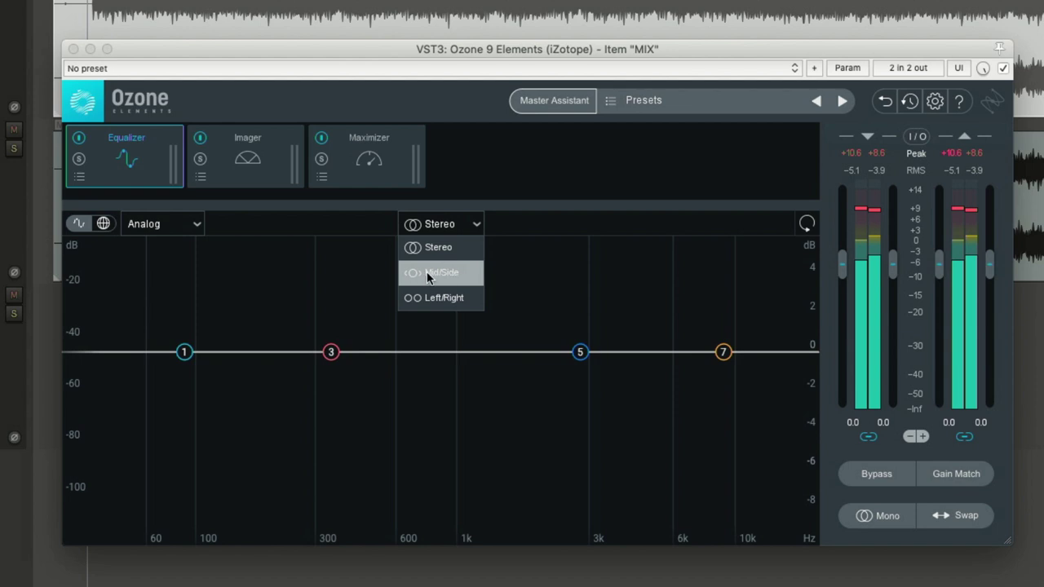
{"action": "left_click", "coordinate": [465, 277]}
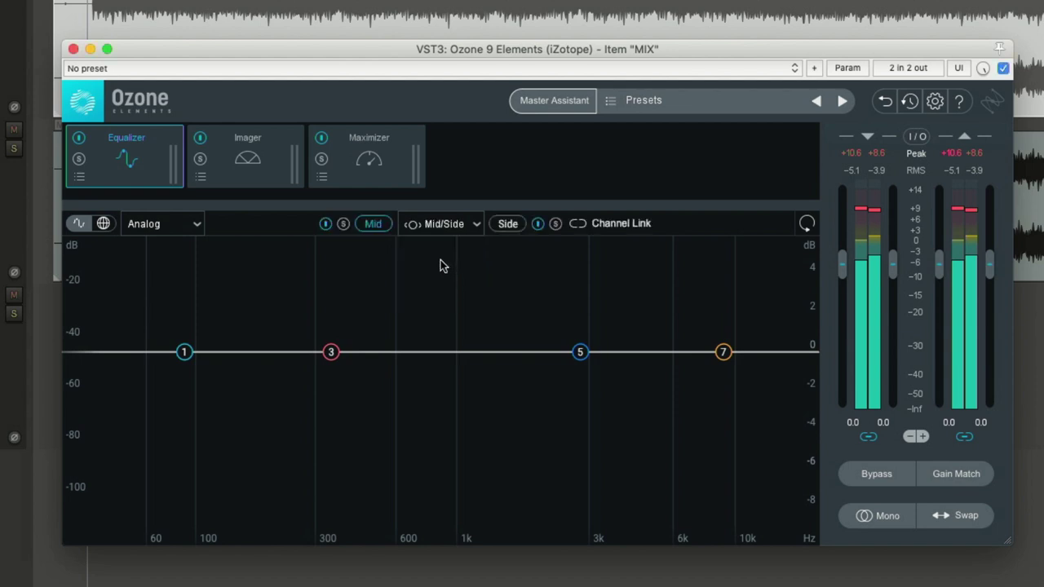
{"action": "left_click", "coordinate": [512, 225]}
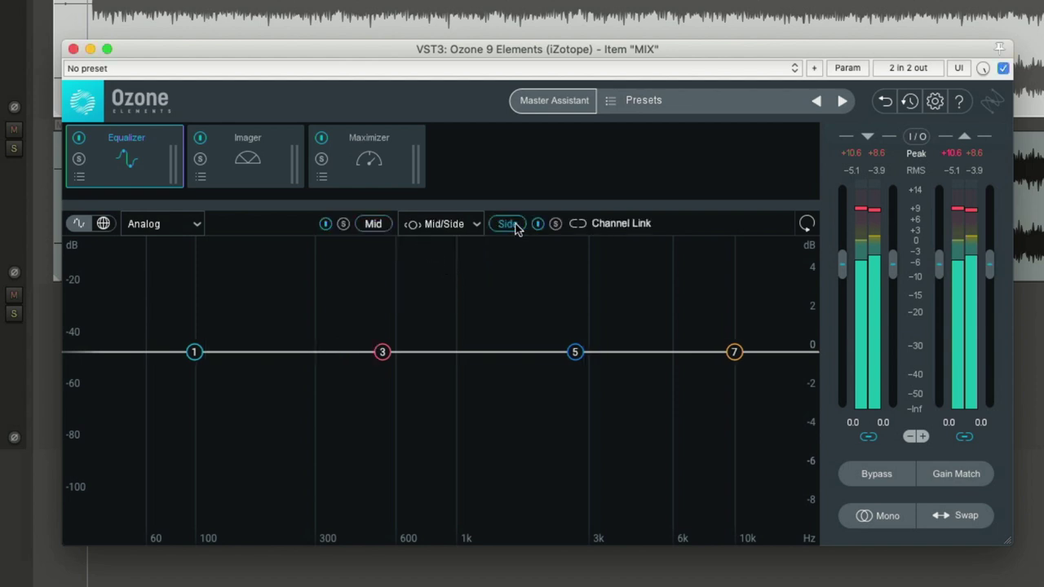
{"action": "left_click", "coordinate": [373, 224]}
{"action": "left_click", "coordinate": [505, 226]}
{"action": "left_click", "coordinate": [372, 225]}
{"action": "left_click", "coordinate": [510, 226]}
{"action": "left_click", "coordinate": [372, 224]}
Step: Set band 3 to about 652 Hz at 2.4 dB on Mid and about 1097 Hz at -2.2 dB on Side
{"action": "left_click_drag", "start_coordinate": [330, 351], "coordinate": [406, 305]}
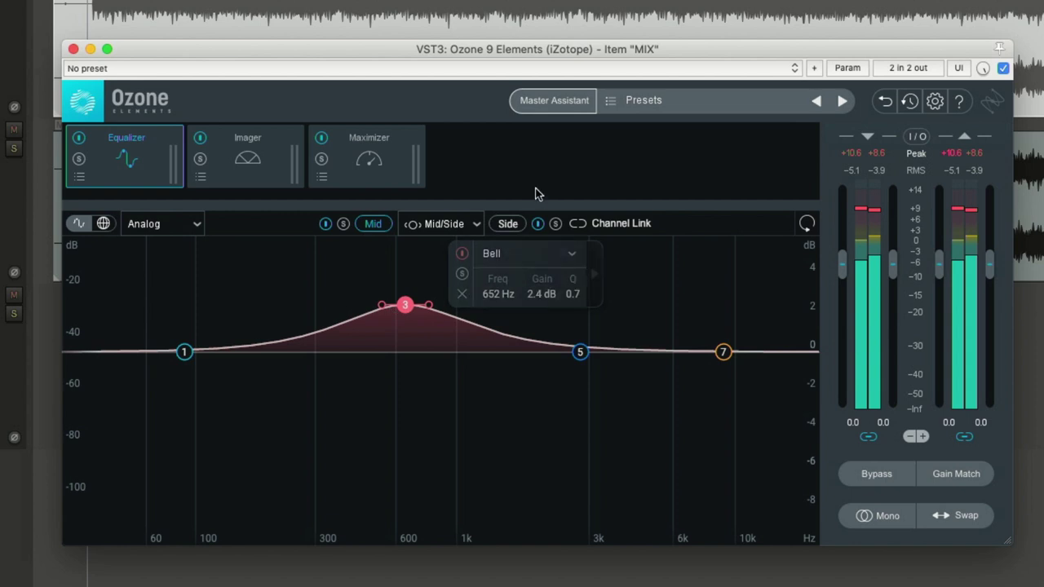
{"action": "left_click", "coordinate": [506, 225]}
{"action": "left_click_drag", "start_coordinate": [377, 357], "coordinate": [466, 395]}
{"action": "left_click", "coordinate": [377, 227]}
{"action": "left_click", "coordinate": [378, 229]}
{"action": "left_click", "coordinate": [379, 230]}
Step: Enable Channel Link and move band 3 from Mid, ending at about 666 Hz and -2.8 dB, comparing it with Side
{"action": "left_click", "coordinate": [594, 226]}
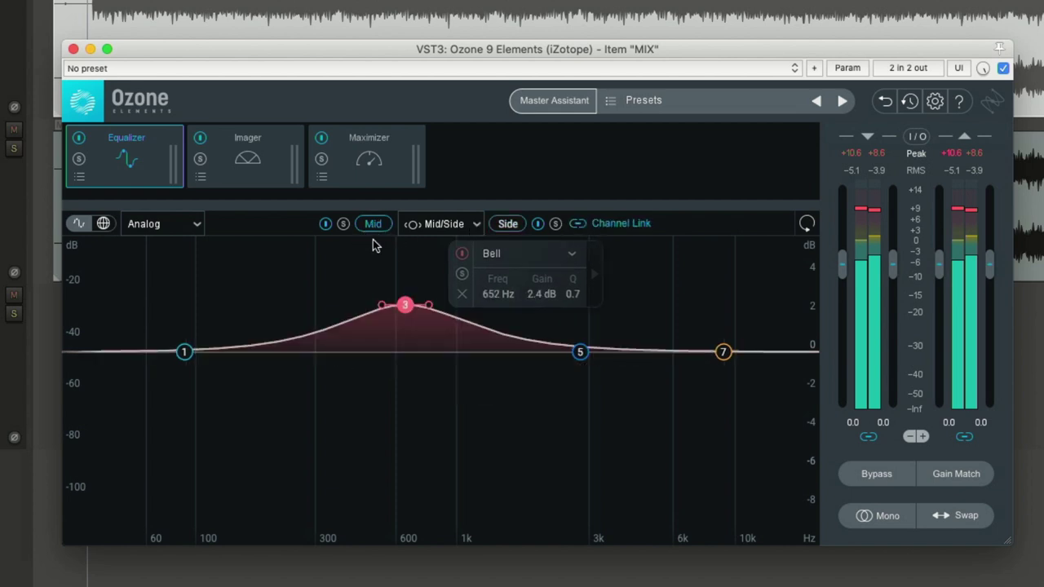
{"action": "left_click", "coordinate": [503, 225]}
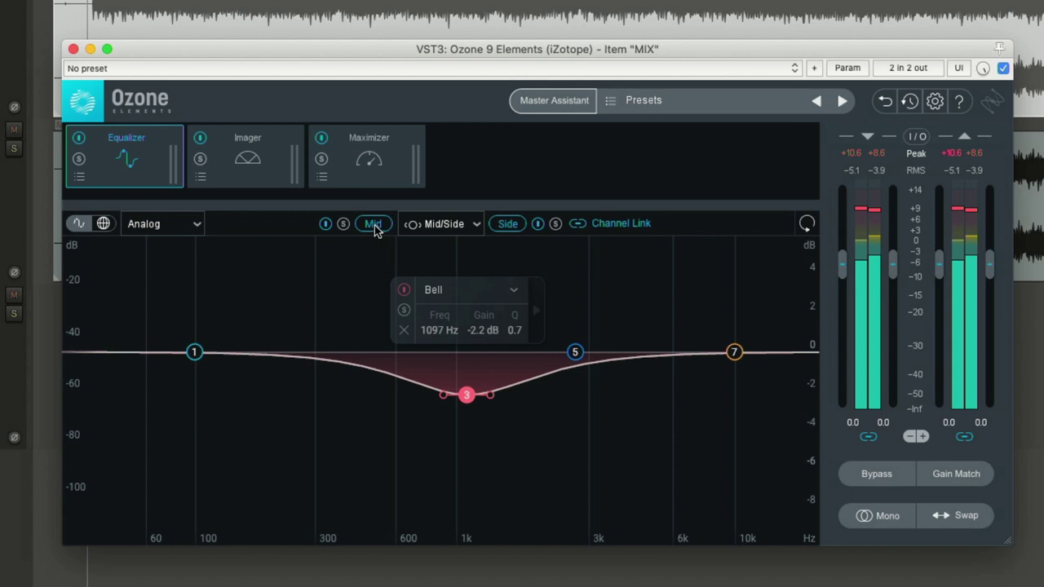
{"action": "left_click", "coordinate": [375, 227]}
{"action": "left_click_drag", "start_coordinate": [404, 305], "coordinate": [389, 361]}
{"action": "left_click", "coordinate": [500, 227]}
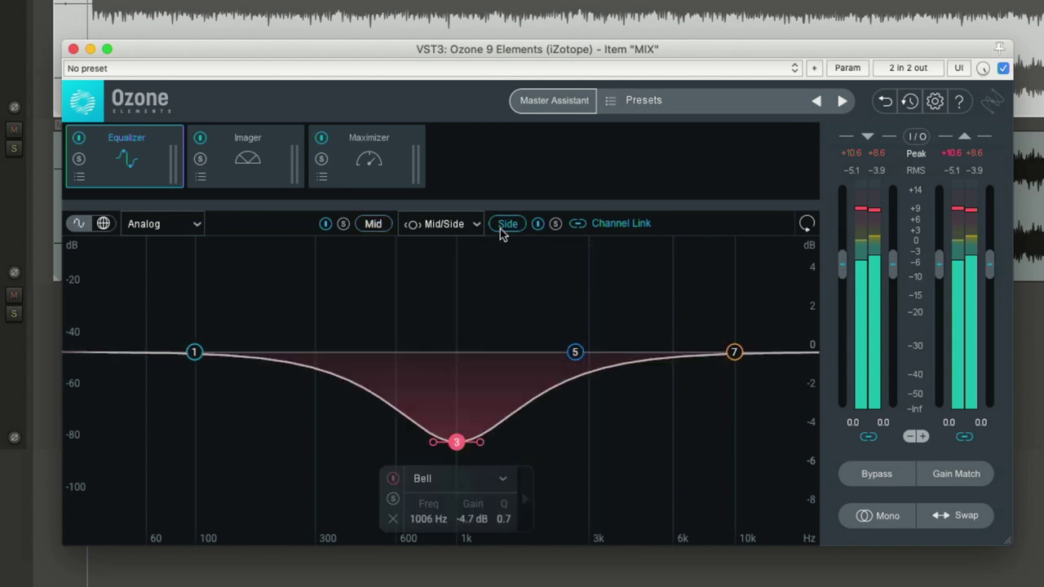
{"action": "left_click", "coordinate": [383, 227]}
{"action": "left_click_drag", "start_coordinate": [389, 354], "coordinate": [330, 261]}
{"action": "left_click", "coordinate": [509, 225]}
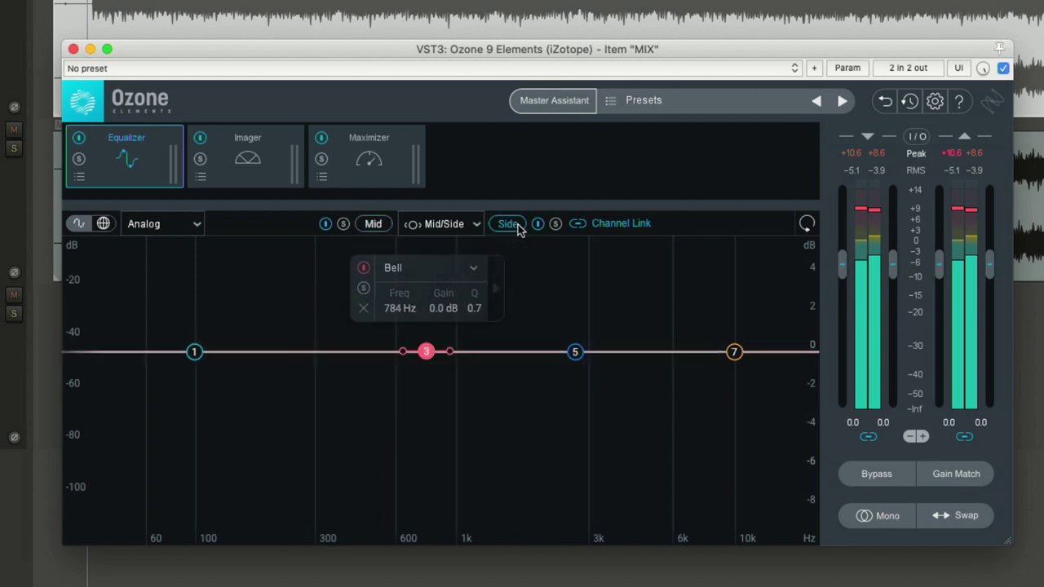
{"action": "left_click", "coordinate": [381, 227]}
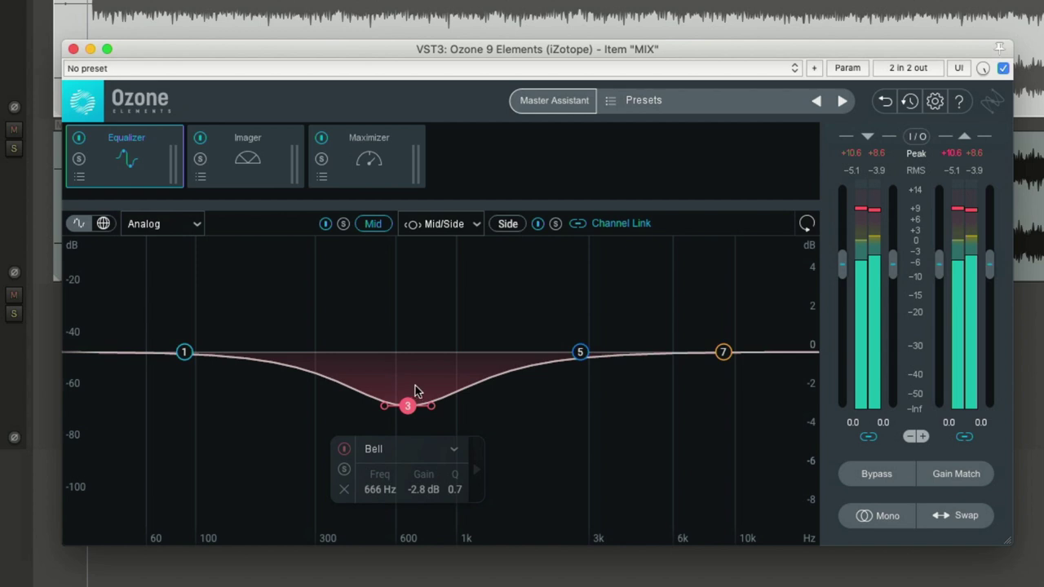
Step: Reset the Equalizer, then set it to Mid/Side processing with Channel Link enabled
{"action": "left_click", "coordinate": [806, 223]}
{"action": "left_click", "coordinate": [440, 223]}
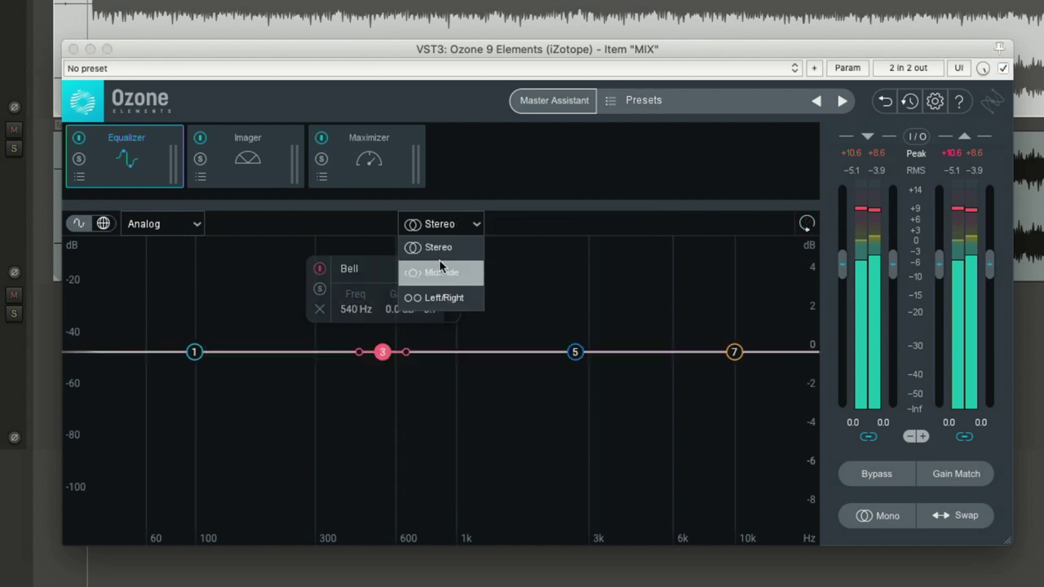
{"action": "left_click", "coordinate": [441, 273]}
{"action": "left_click", "coordinate": [599, 221]}
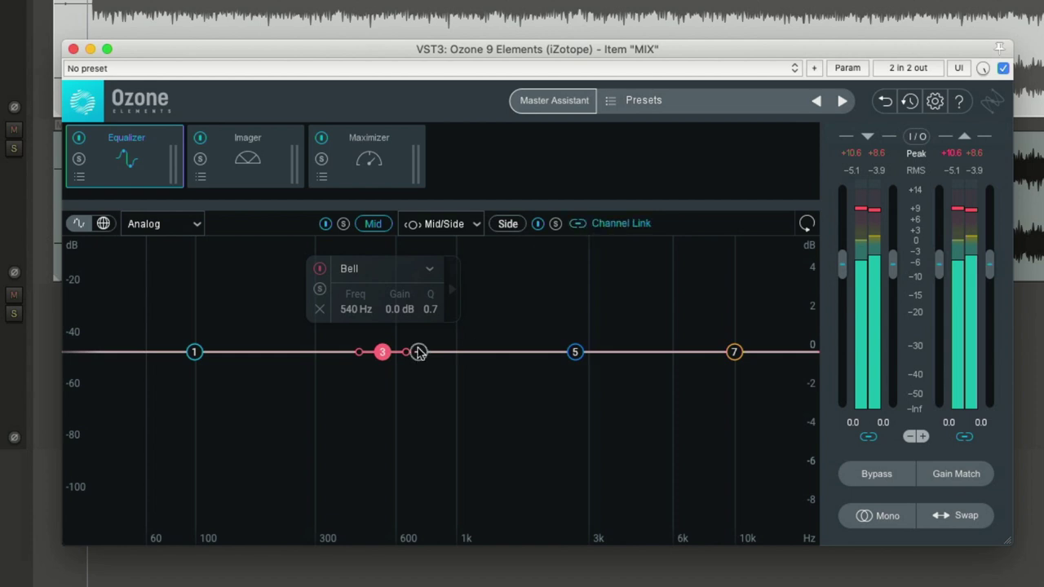
Step: Boost the linked band 3 at about 1236 Hz, move it to about 572 Hz at 2.3 dB, and compare Mid with Side
{"action": "left_click_drag", "start_coordinate": [382, 351], "coordinate": [481, 311]}
{"action": "left_click", "coordinate": [505, 223]}
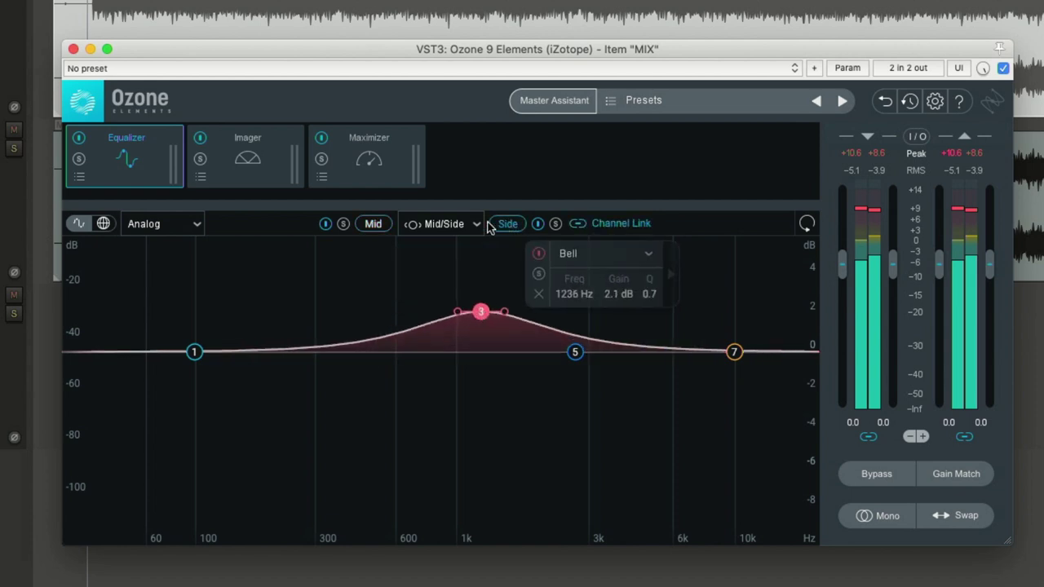
{"action": "left_click", "coordinate": [371, 223]}
{"action": "left_click_drag", "start_coordinate": [481, 311], "coordinate": [399, 302]}
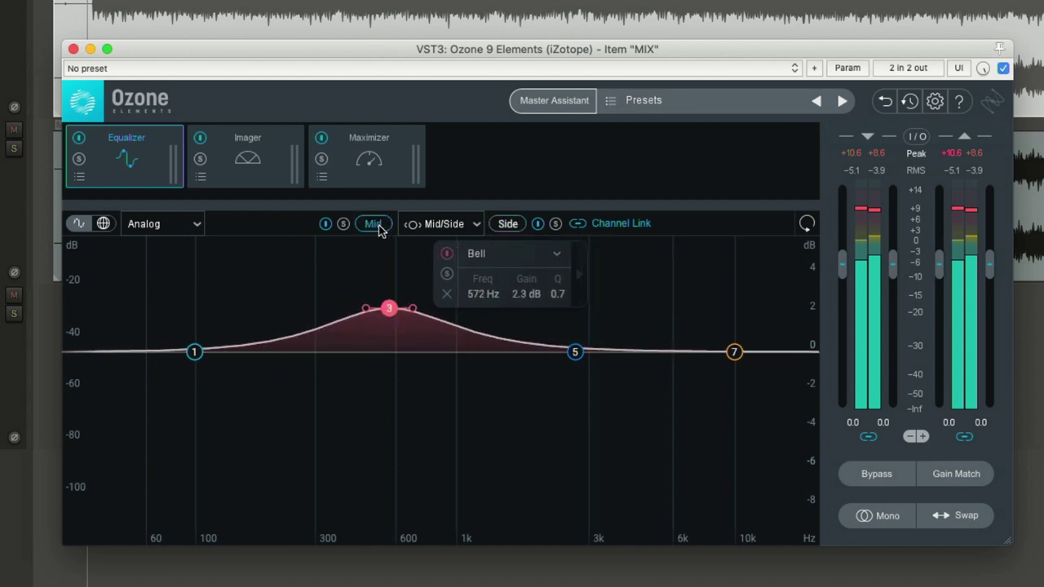
{"action": "left_click", "coordinate": [495, 227]}
{"action": "left_click", "coordinate": [374, 225]}
Step: Disable Channel Link and cut band 5 on Mid only at about 3757 Hz and -1.6 dB with a Q of 6.9
{"action": "left_click", "coordinate": [579, 224]}
{"action": "left_click_drag", "start_coordinate": [573, 353], "coordinate": [612, 390]}
{"action": "left_click_drag", "start_coordinate": [670, 330], "coordinate": [659, 223]}
{"action": "left_click_drag", "start_coordinate": [613, 390], "coordinate": [616, 393]}
{"action": "left_click", "coordinate": [508, 225]}
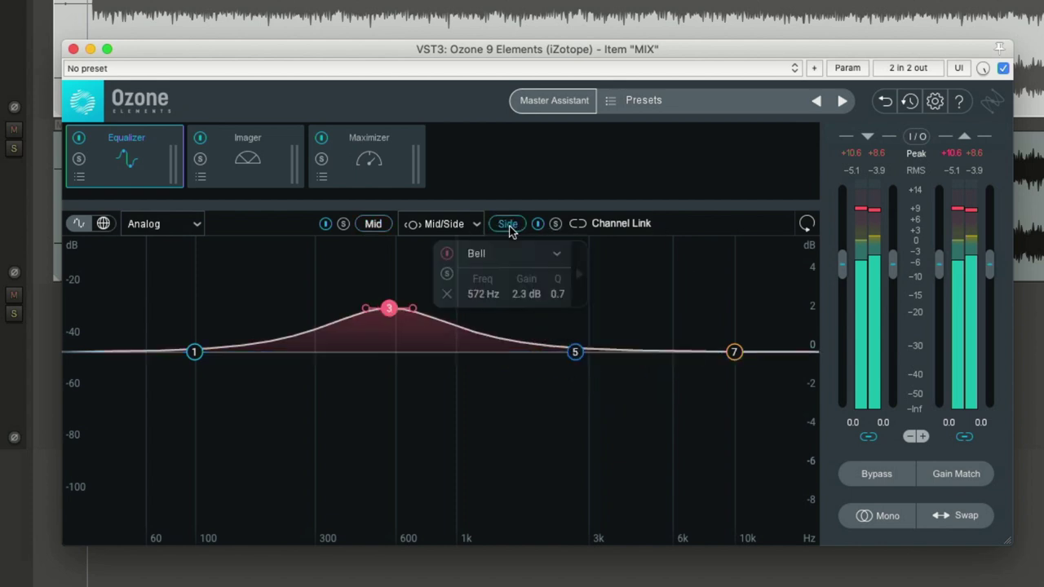
{"action": "left_click", "coordinate": [371, 225]}
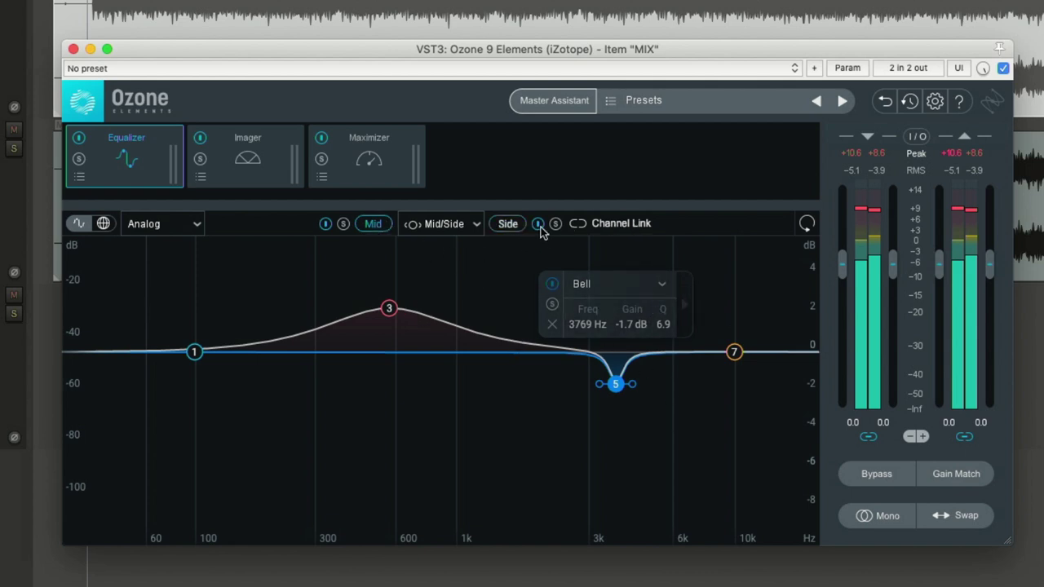
{"action": "mouse_move", "coordinate": [616, 386]}
{"action": "left_mouse_down"}
{"action": "mouse_move", "coordinate": [618, 350]}
{"action": "mouse_move", "coordinate": [617, 386]}
{"action": "left_mouse_up"}
Step: Switch the Equalizer to Left/Right processing and compare the Left and Right curves
{"action": "left_click", "coordinate": [472, 226]}
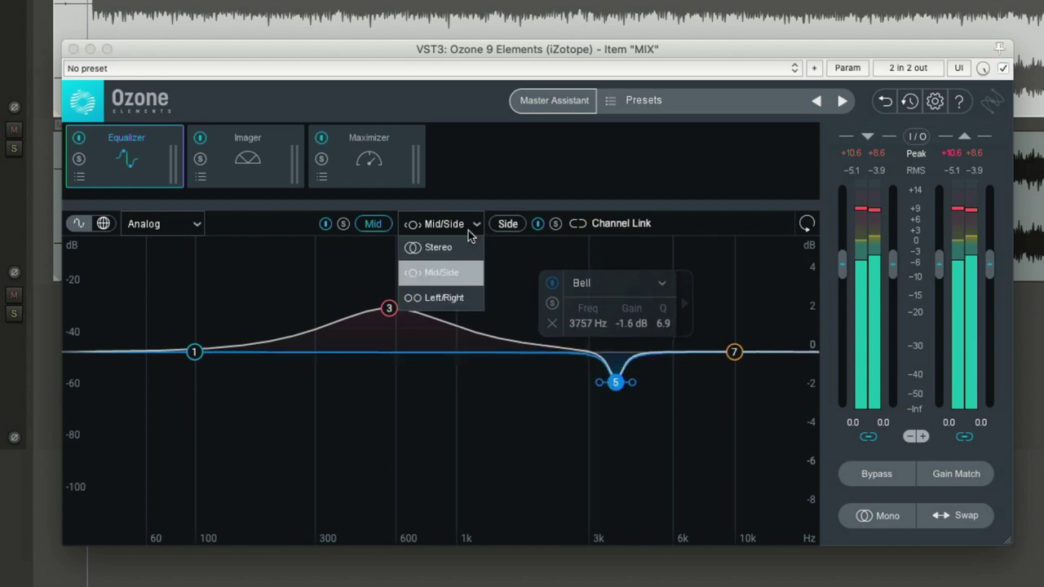
{"action": "left_click", "coordinate": [445, 297]}
{"action": "left_click", "coordinate": [499, 223]}
{"action": "left_click", "coordinate": [369, 223]}
{"action": "left_click", "coordinate": [506, 225]}
{"action": "left_click", "coordinate": [373, 224]}
Step: Reset the Equalizer in Stereo mode, boost band 3 and cut band 5 at about 2700 Hz to -2.0 dB
{"action": "left_click", "coordinate": [447, 223]}
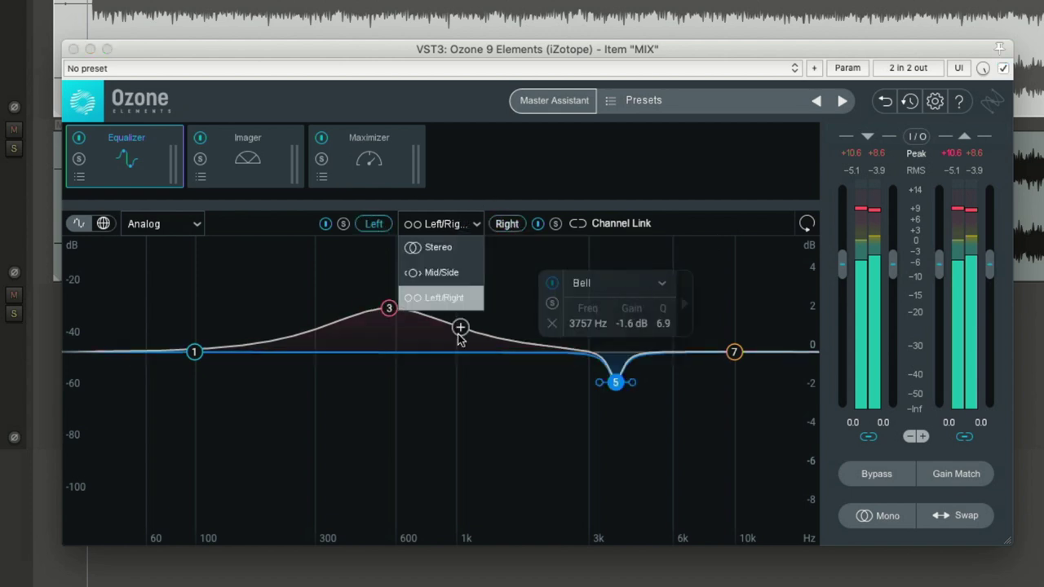
{"action": "left_click", "coordinate": [467, 247]}
{"action": "left_click", "coordinate": [806, 225]}
{"action": "left_click_drag", "start_coordinate": [387, 352], "coordinate": [387, 311]}
{"action": "left_click_drag", "start_coordinate": [575, 351], "coordinate": [574, 390]}
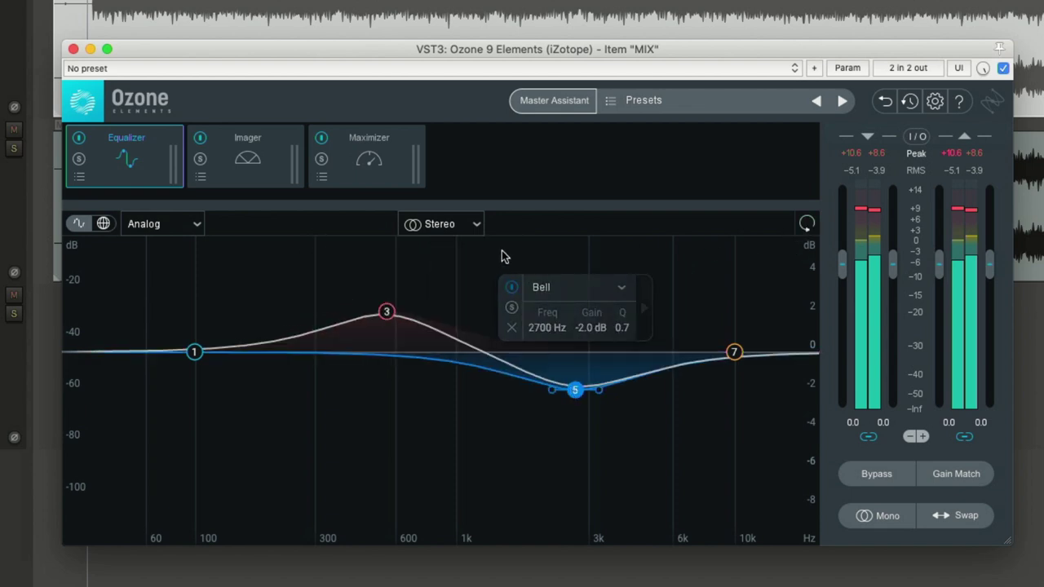
Step: Switch the Stereo curve to Mid/Side processing and check the Side channel's curve
{"action": "left_click", "coordinate": [477, 226]}
{"action": "left_click", "coordinate": [431, 270]}
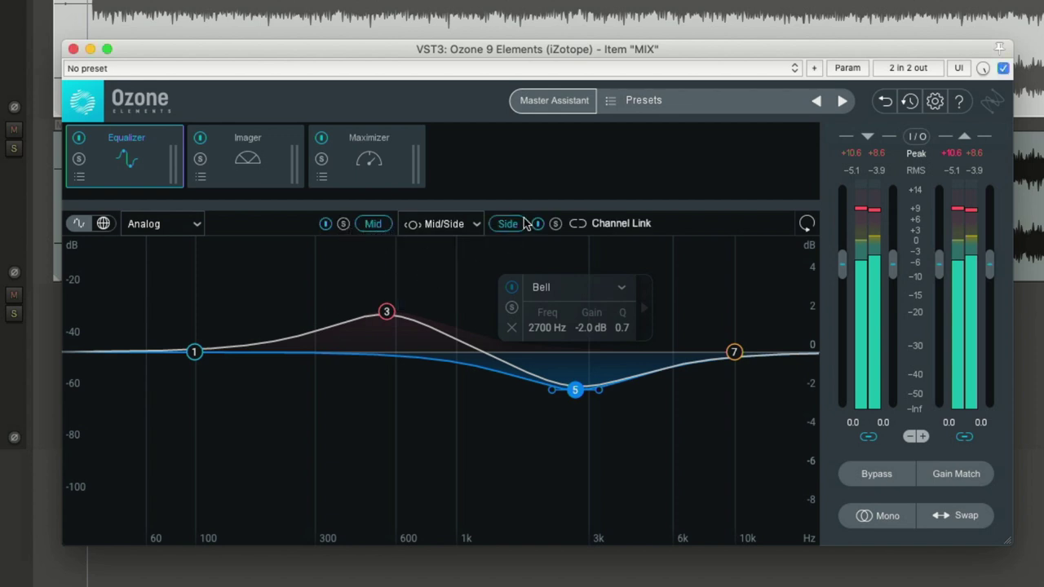
{"action": "left_click", "coordinate": [499, 225]}
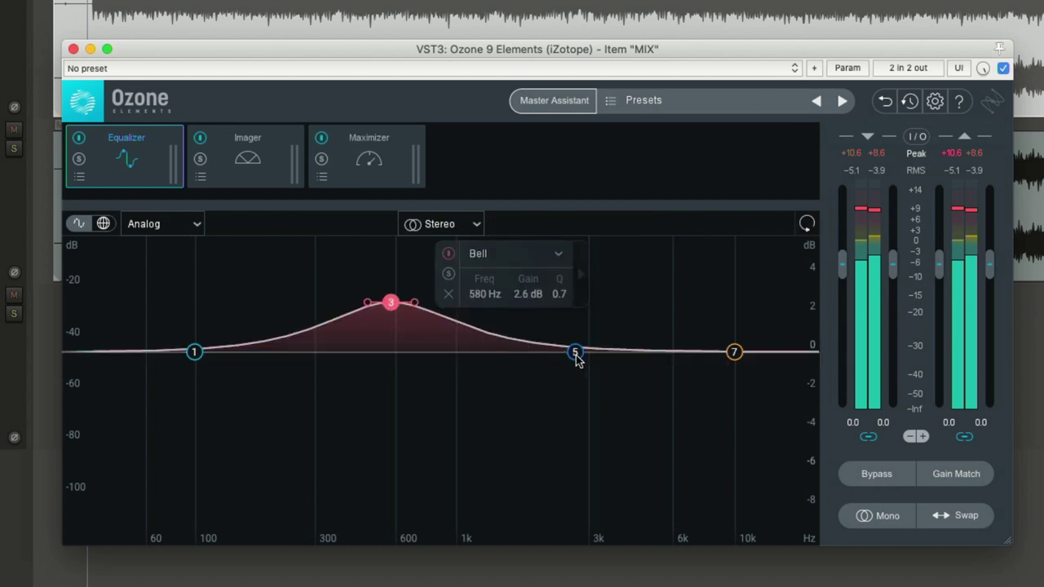
Step: Boost band 5 at about 5835 Hz to 1.4 dB in Stereo mode and switch the Equalizer to Mid/Side
{"action": "left_click_drag", "start_coordinate": [575, 353], "coordinate": [670, 326]}
{"action": "left_click", "coordinate": [424, 221]}
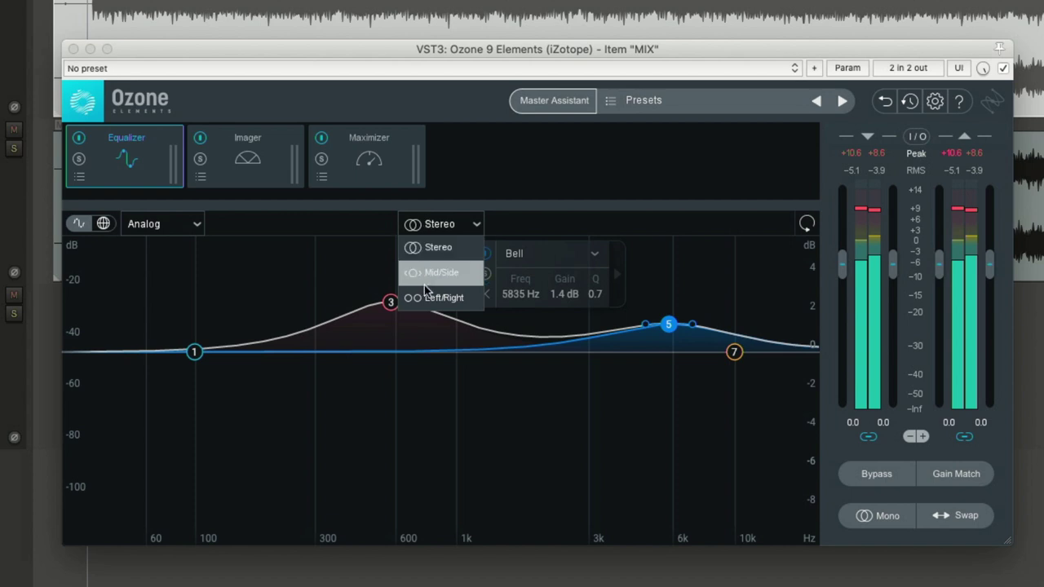
{"action": "left_click", "coordinate": [432, 268]}
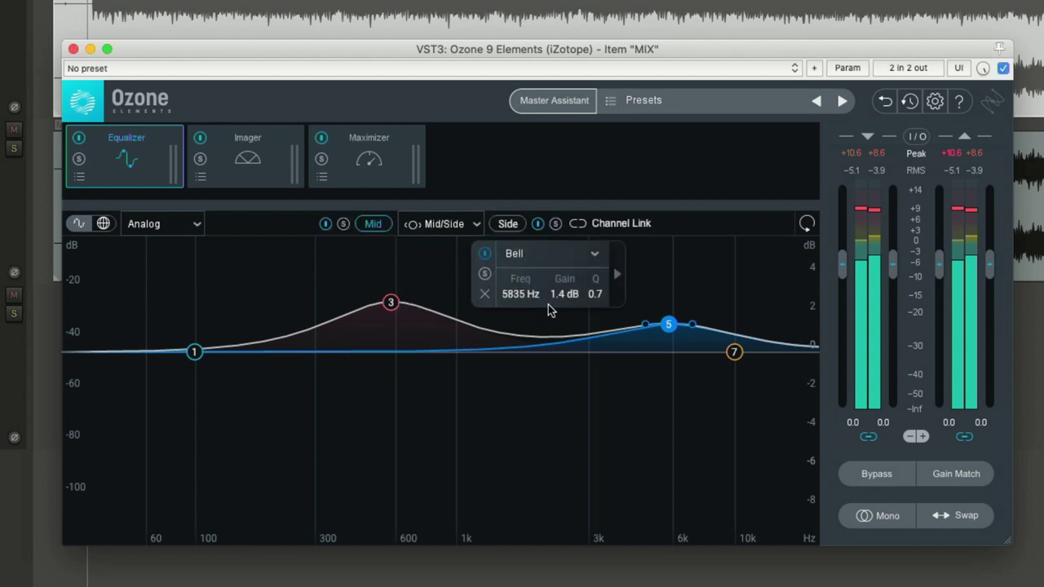
Step: Compare the Mid and Side curves after the mode change, then inspect band 3 on Mid
{"action": "left_click", "coordinate": [422, 418]}
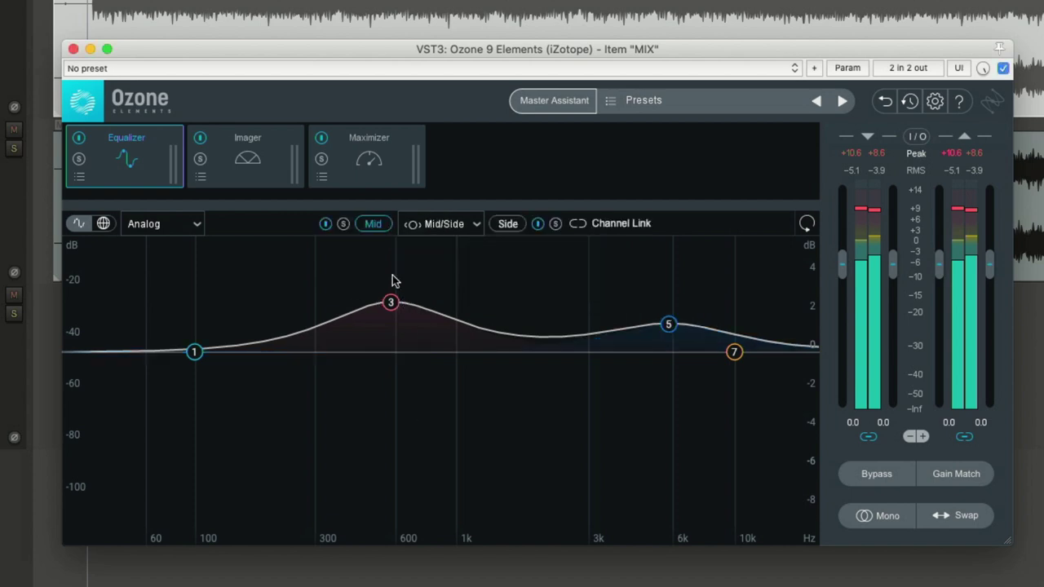
{"action": "left_click", "coordinate": [513, 224]}
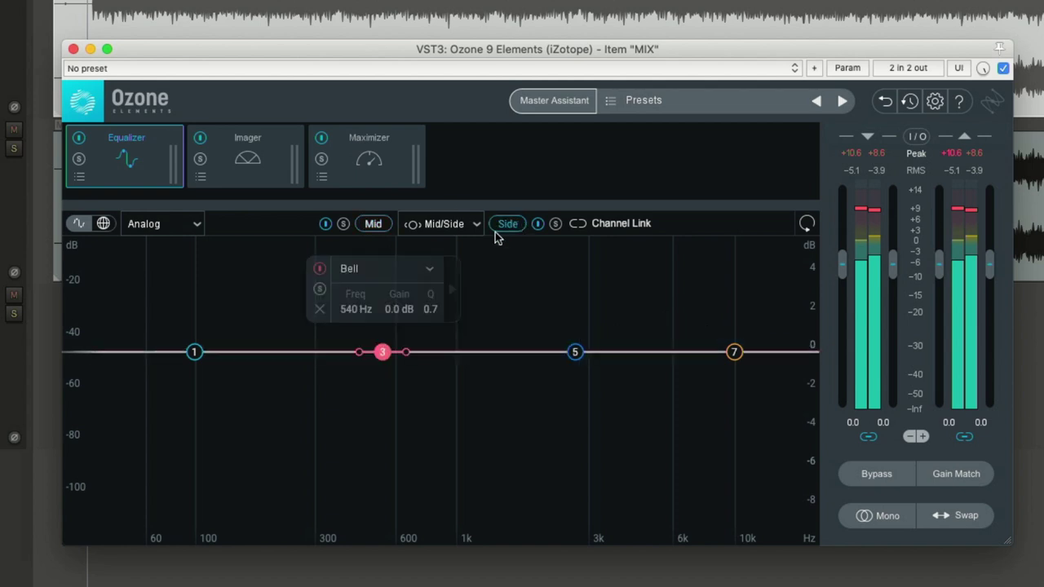
{"action": "left_click", "coordinate": [486, 276]}
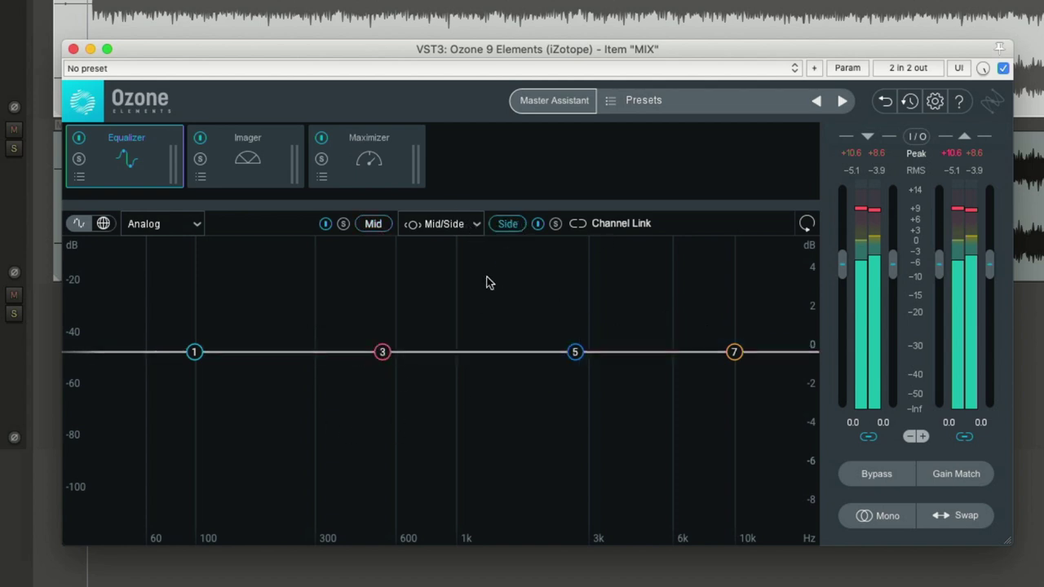
{"action": "left_click", "coordinate": [380, 228]}
{"action": "left_click", "coordinate": [389, 303]}
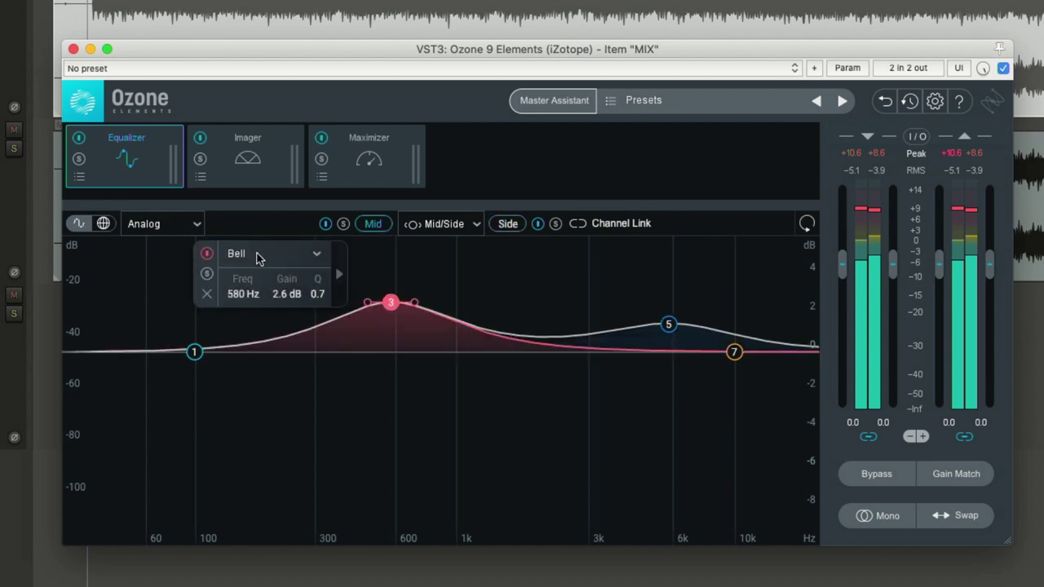
Step: Consult the Equalizer help page in the browser about spectrum scales and Extra Curves, and return to Ozone to view the Side curve
{"action": "left_click", "coordinate": [577, 291]}
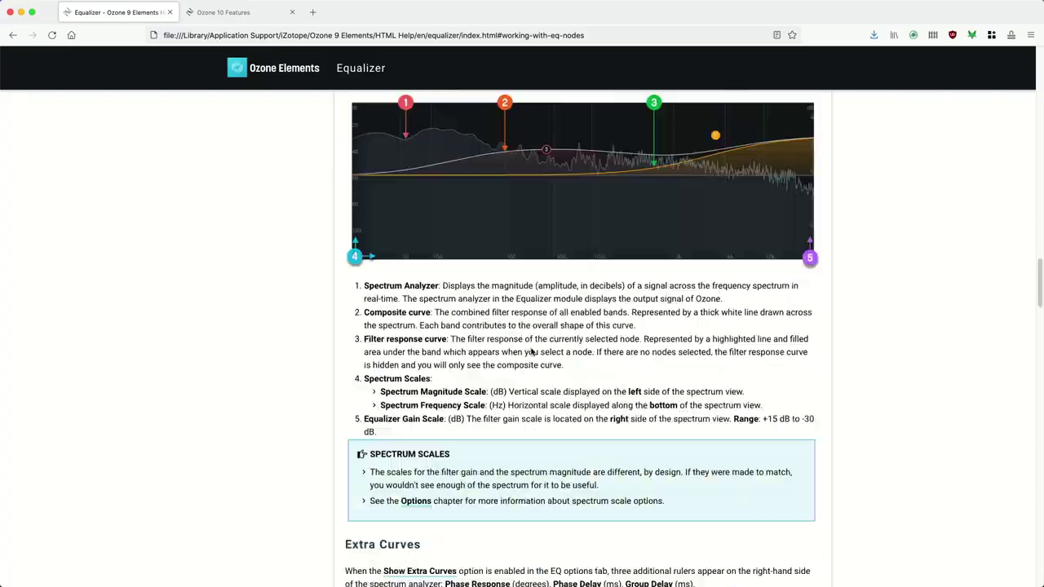
{"action": "scroll", "coordinate": [678, 263], "scroll_direction": "down", "scroll_amount": 5}
{"action": "scroll", "coordinate": [678, 264], "scroll_direction": "down", "scroll_amount": 20}
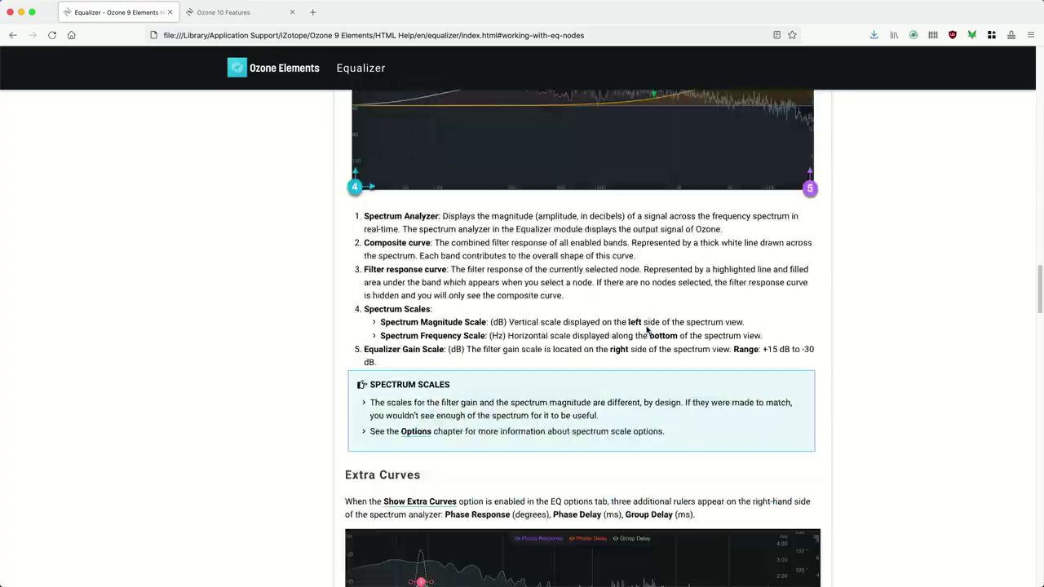
{"action": "scroll", "coordinate": [690, 341], "scroll_direction": "down", "scroll_amount": 10}
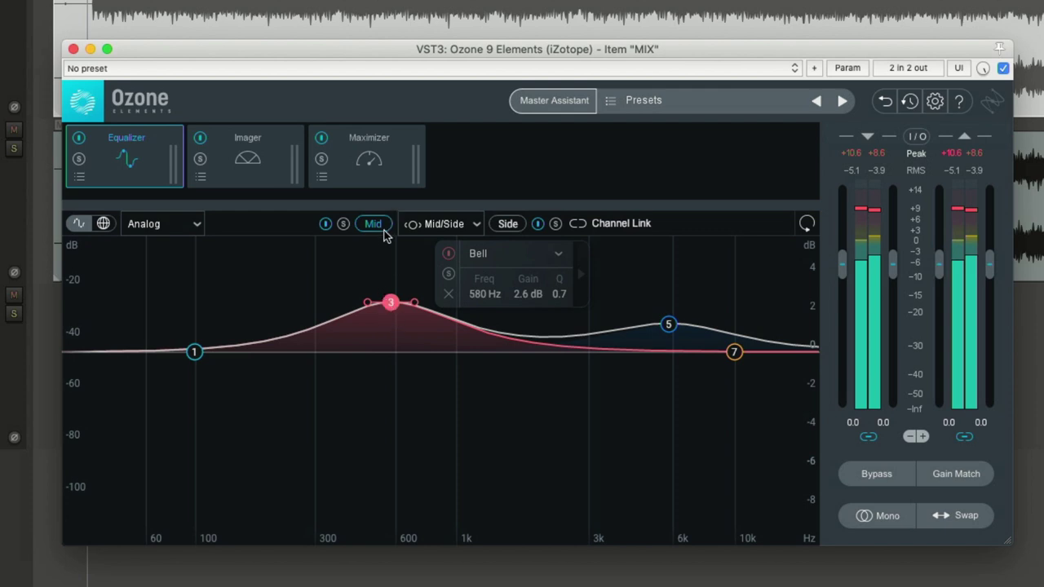
{"action": "left_click", "coordinate": [502, 226]}
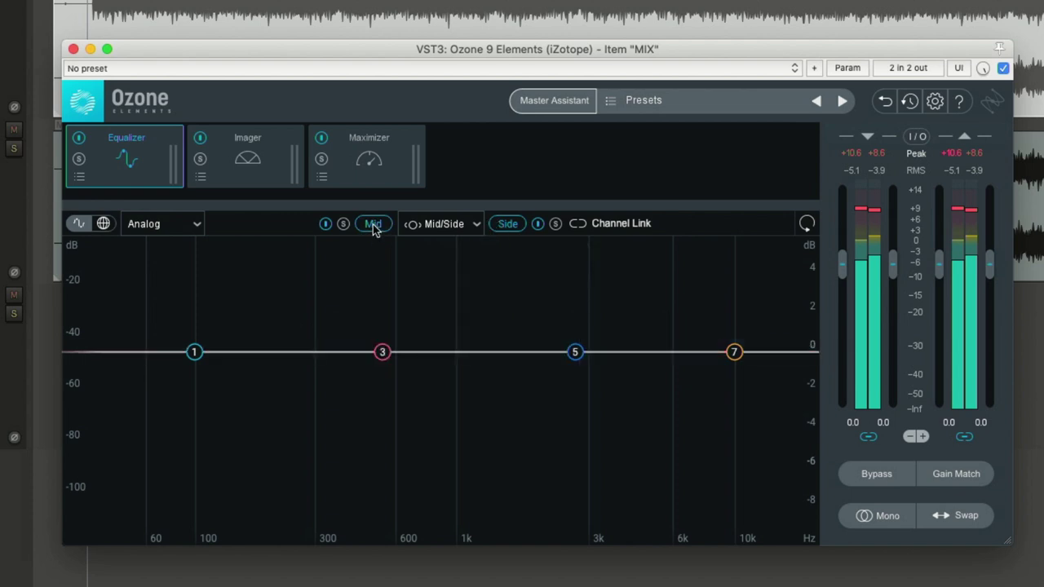
Step: Compare the Mid and Side curves once more, then reset the Equalizer to its default settings
{"action": "left_click", "coordinate": [372, 226]}
{"action": "left_click", "coordinate": [502, 225]}
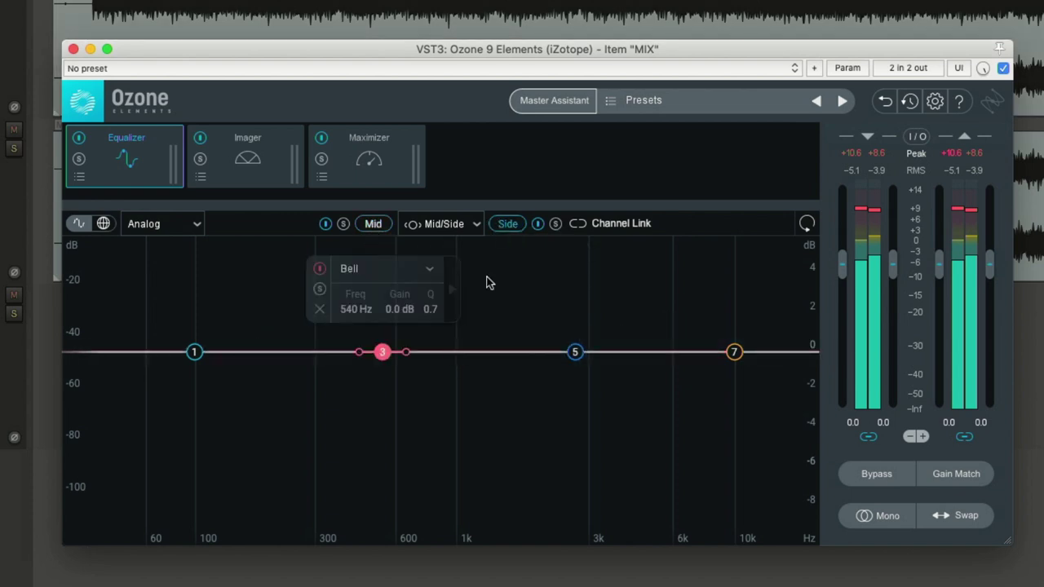
{"action": "left_click", "coordinate": [806, 224]}
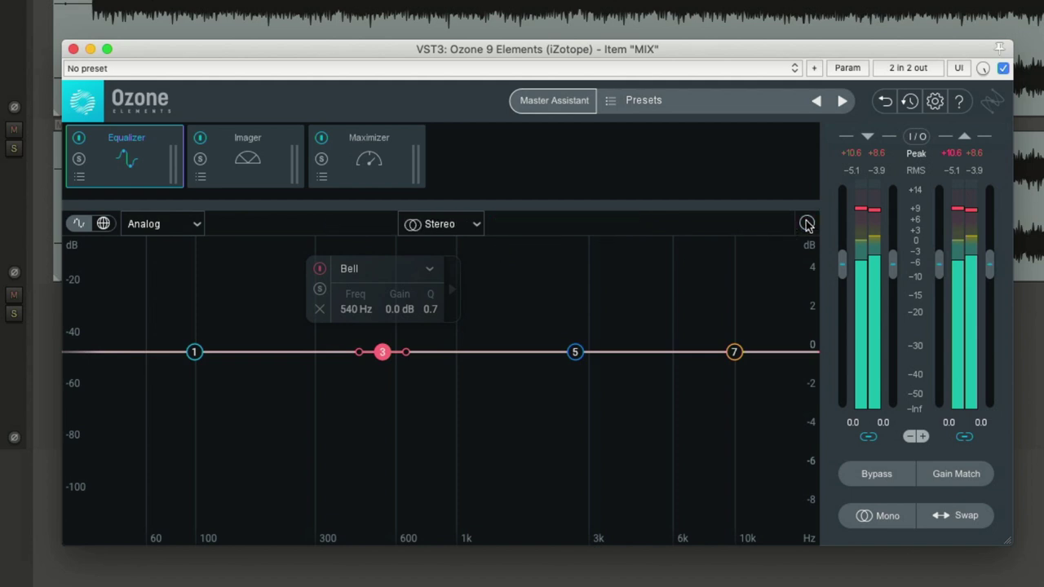
Step: Set the Equalizer to Mid/Side processing and enable Channel Link
{"action": "left_click", "coordinate": [444, 222]}
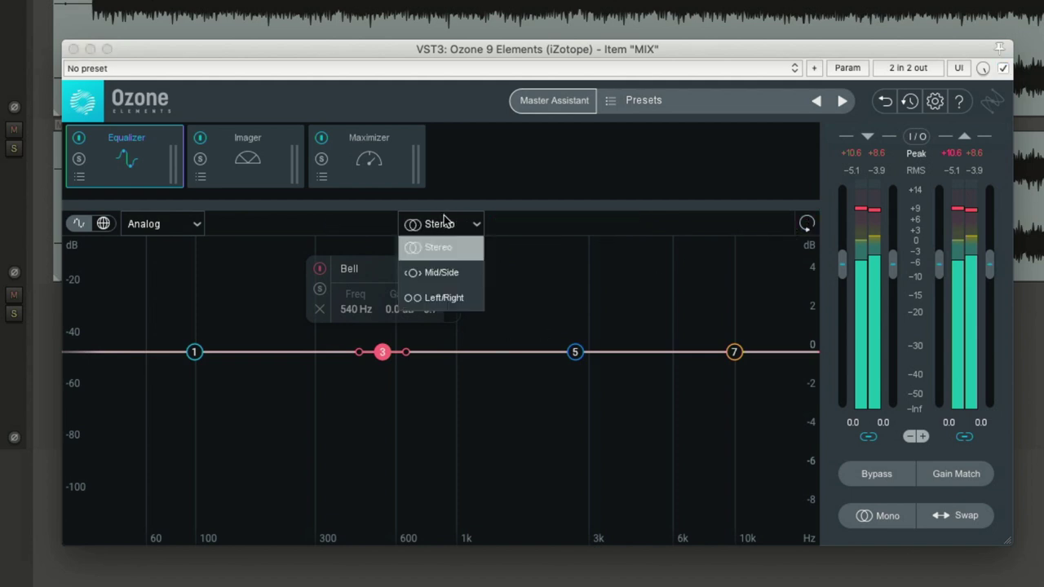
{"action": "left_click", "coordinate": [441, 273]}
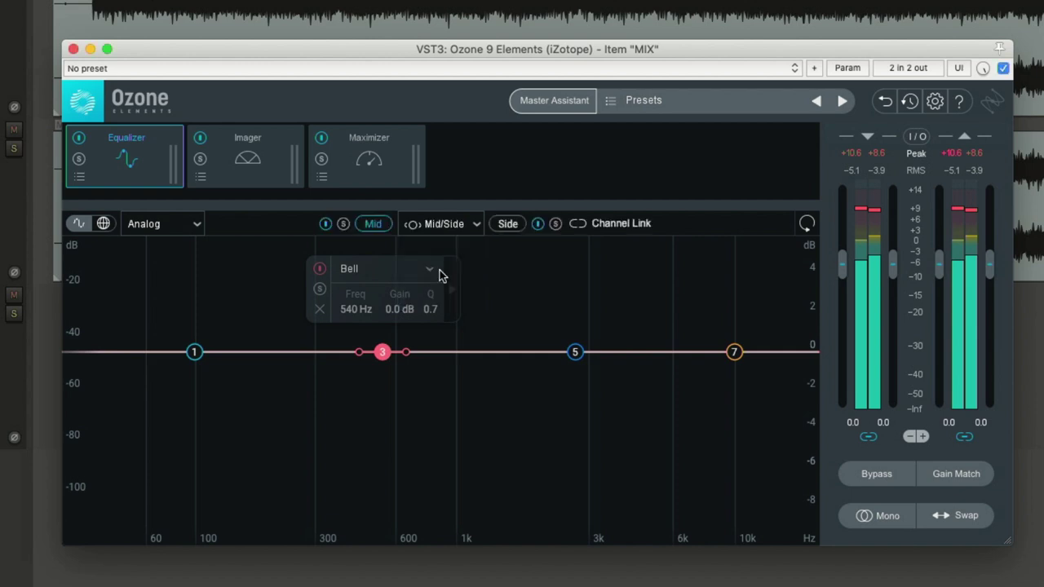
{"action": "left_click", "coordinate": [611, 227]}
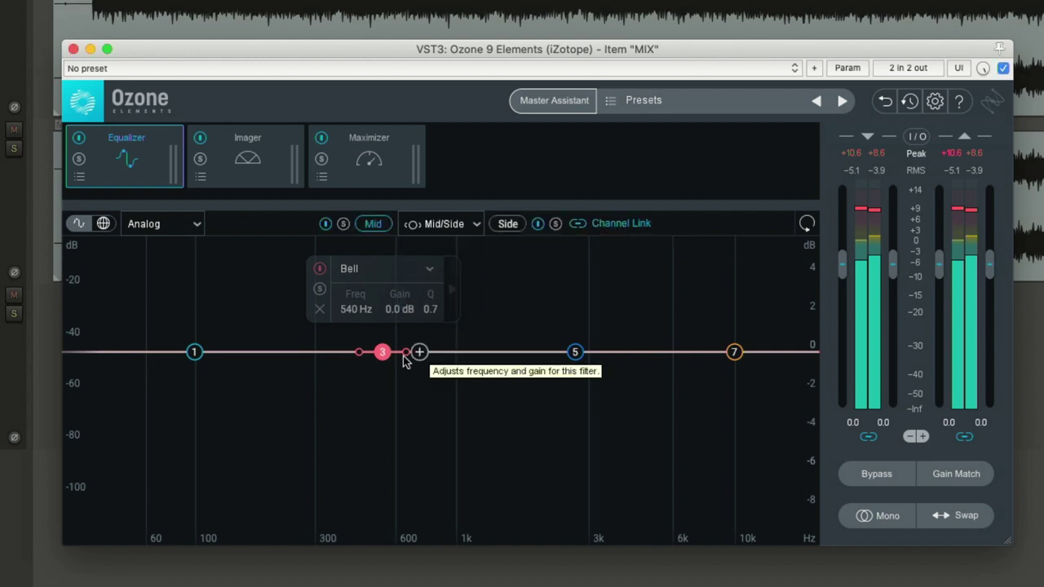
Step: Boost linked band 3 and raise band 5 to 2.6 dB at about 5009 Hz, then compare the Mid and Side curves
{"action": "left_click_drag", "start_coordinate": [382, 351], "coordinate": [343, 309]}
{"action": "left_click_drag", "start_coordinate": [575, 352], "coordinate": [648, 301]}
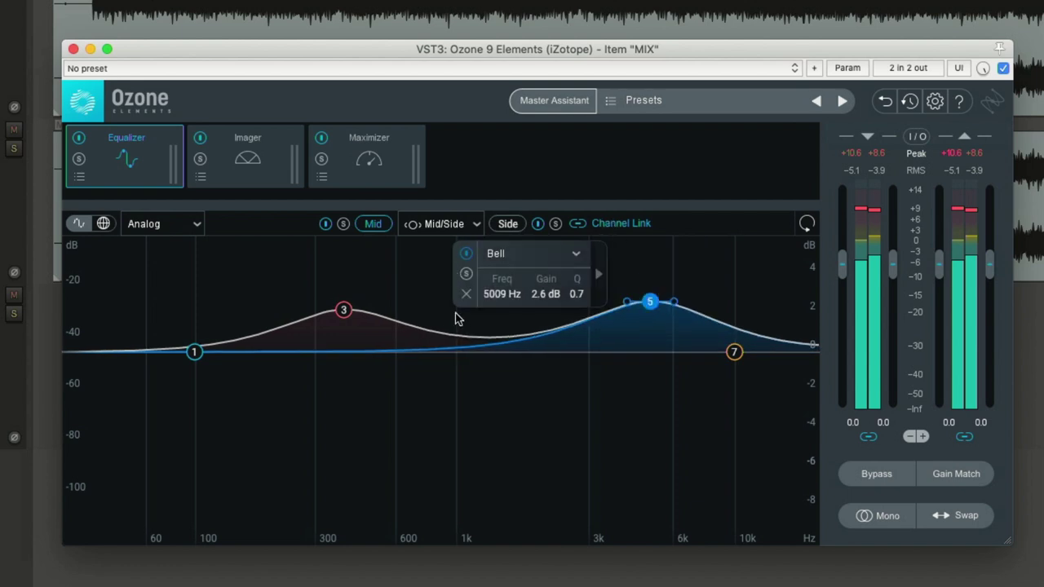
{"action": "left_click", "coordinate": [513, 229]}
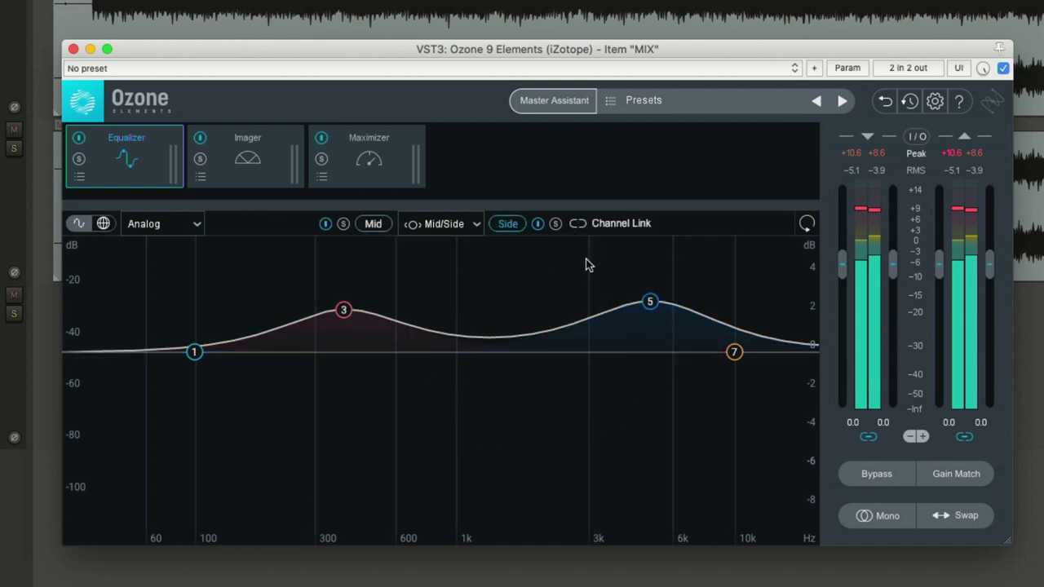
{"action": "left_click", "coordinate": [373, 224]}
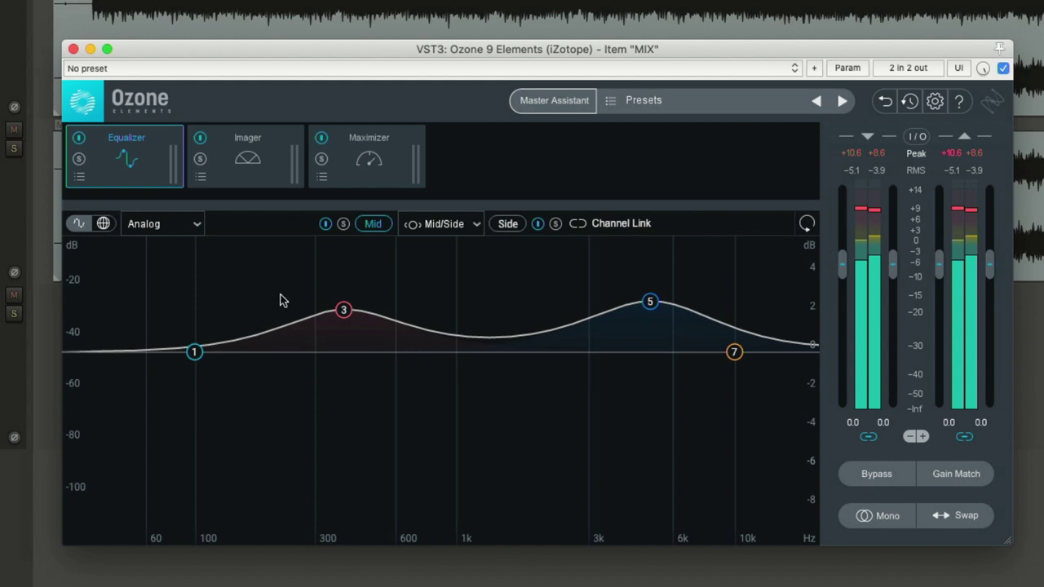
{"action": "left_click", "coordinate": [490, 223]}
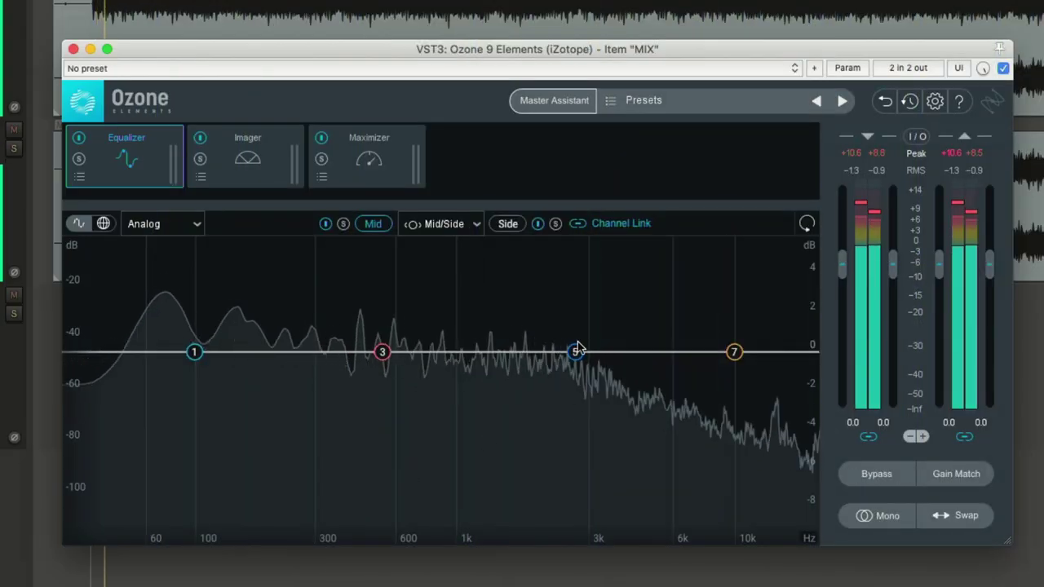
Step: Boost band 5 with a narrow bell and place it at about 4577 Hz with 1.5 dB gain and a Q of 6.8
{"action": "left_click_drag", "start_coordinate": [577, 351], "coordinate": [676, 282]}
{"action": "left_click_drag", "start_coordinate": [603, 293], "coordinate": [603, 187]}
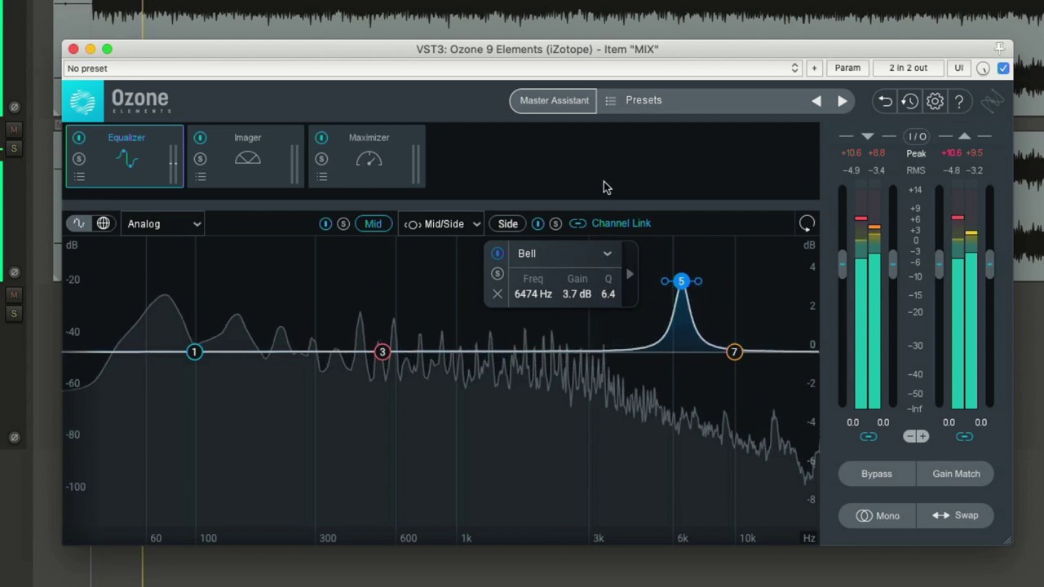
{"action": "left_click_drag", "start_coordinate": [681, 287], "coordinate": [639, 323]}
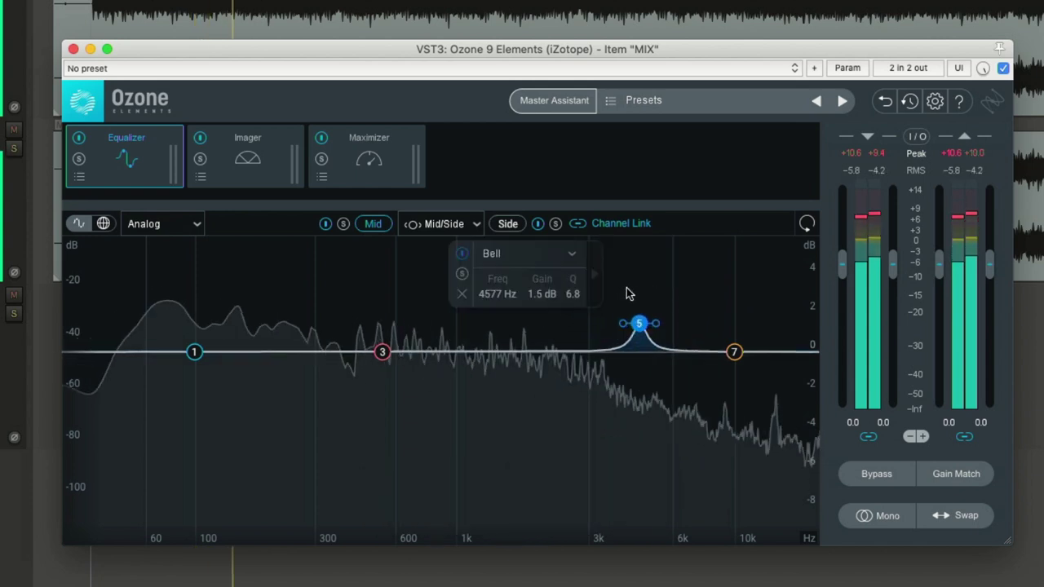
Step: Widen band 5 to a Q of 0.7 at about 6655 Hz and 1.3 dB, and lower band 1 to -0.3 dB at about 165 Hz
{"action": "left_click_drag", "start_coordinate": [573, 294], "coordinate": [592, 438]}
{"action": "left_click_drag", "start_coordinate": [639, 324], "coordinate": [673, 328]}
{"action": "left_click_drag", "start_coordinate": [194, 351], "coordinate": [247, 359]}
{"action": "left_click_drag", "start_coordinate": [671, 328], "coordinate": [684, 328]}
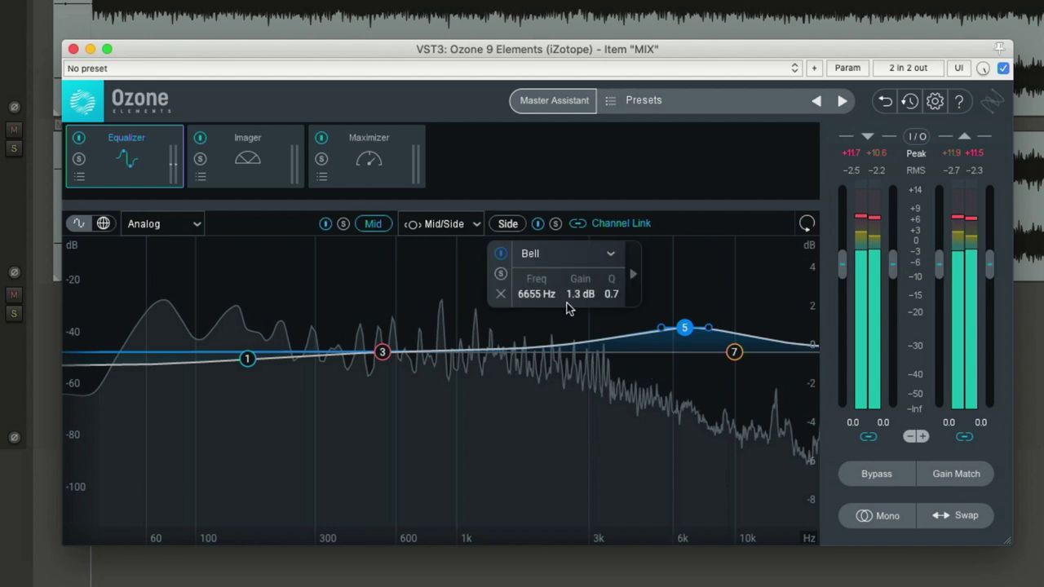
Step: Solo band 5, move it to about 3444 Hz at 1.2 dB, and raise its Q to 9.8
{"action": "left_click", "coordinate": [501, 274]}
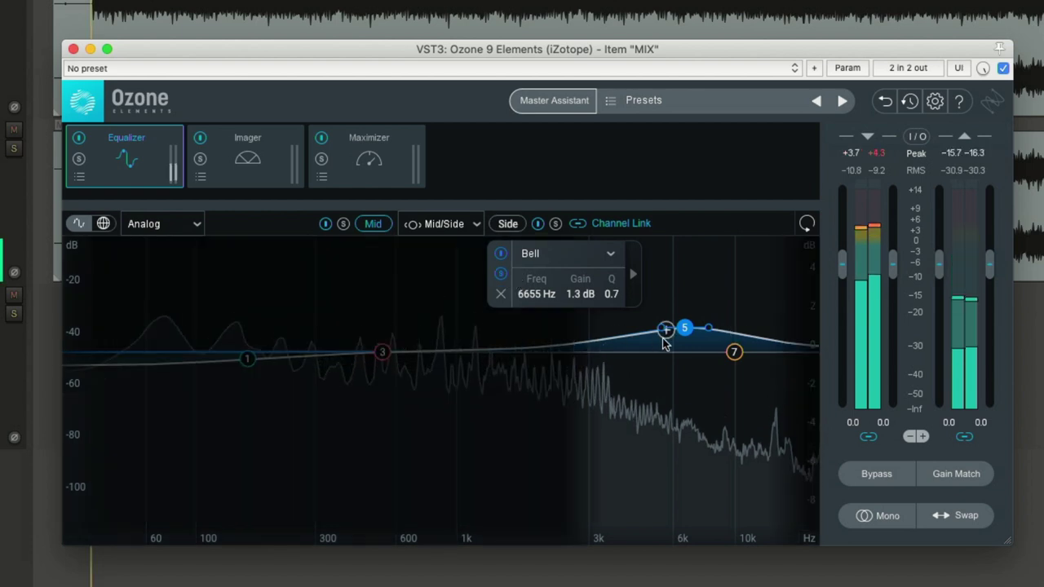
{"action": "left_click_drag", "start_coordinate": [684, 330], "coordinate": [608, 330]}
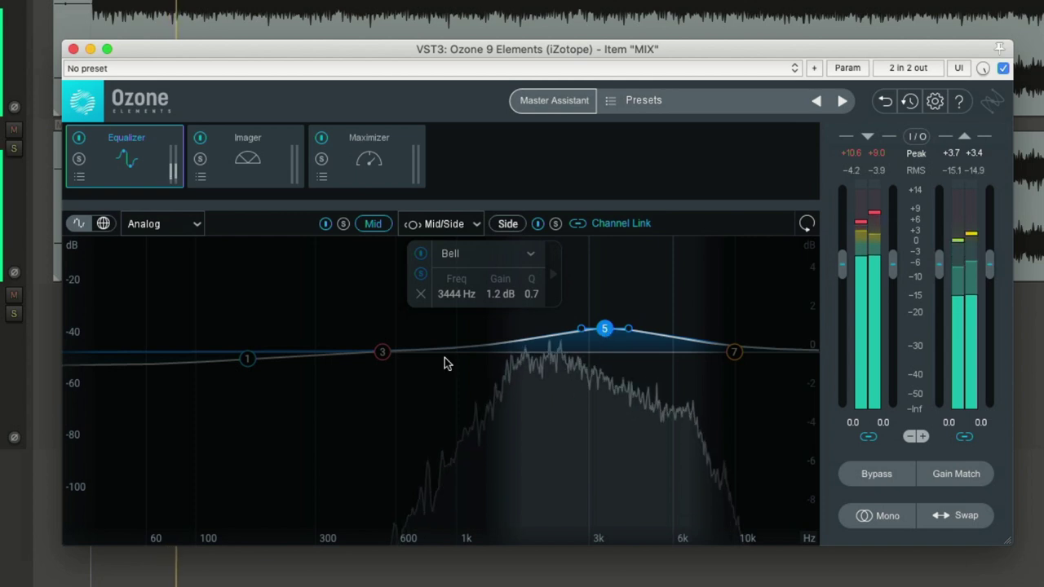
{"action": "mouse_move", "coordinate": [531, 295]}
{"action": "left_mouse_down"}
{"action": "mouse_move", "coordinate": [523, 174]}
{"action": "mouse_move", "coordinate": [522, 400]}
{"action": "mouse_move", "coordinate": [515, 170]}
{"action": "mouse_move", "coordinate": [523, 437]}
{"action": "mouse_move", "coordinate": [513, 243]}
{"action": "mouse_move", "coordinate": [516, 342]}
{"action": "mouse_move", "coordinate": [520, 253]}
{"action": "mouse_move", "coordinate": [523, 306]}
{"action": "left_mouse_up"}
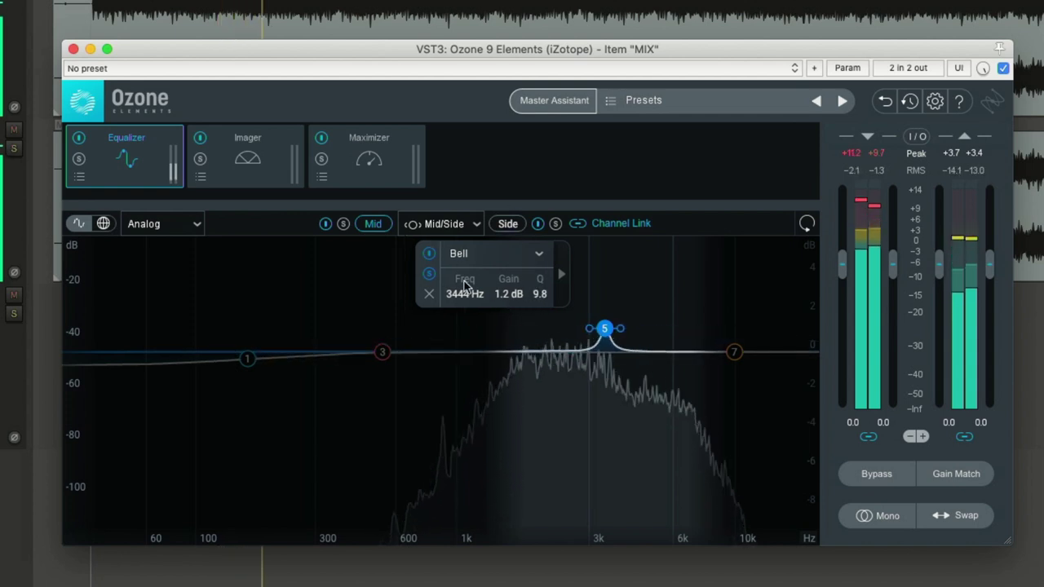
Step: Toggle the solo on band 5 off and on, move it to about 3235 Hz at 0.8 dB and set its Q to 2.0
{"action": "left_click", "coordinate": [429, 275]}
{"action": "left_click", "coordinate": [429, 275]}
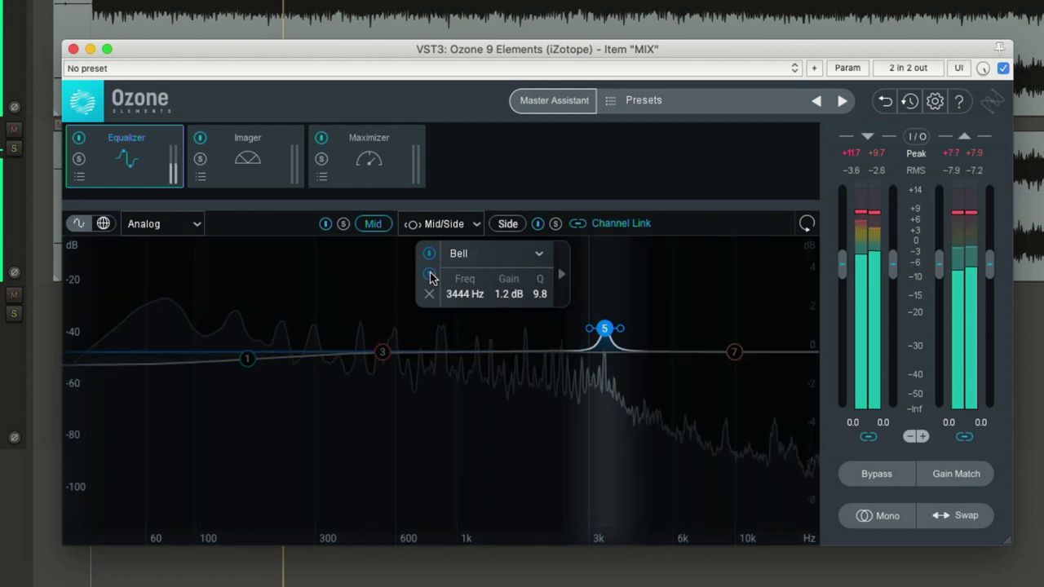
{"action": "mouse_move", "coordinate": [614, 336]}
{"action": "left_mouse_down"}
{"action": "mouse_move", "coordinate": [522, 332]}
{"action": "mouse_move", "coordinate": [615, 345]}
{"action": "mouse_move", "coordinate": [596, 337]}
{"action": "left_mouse_up"}
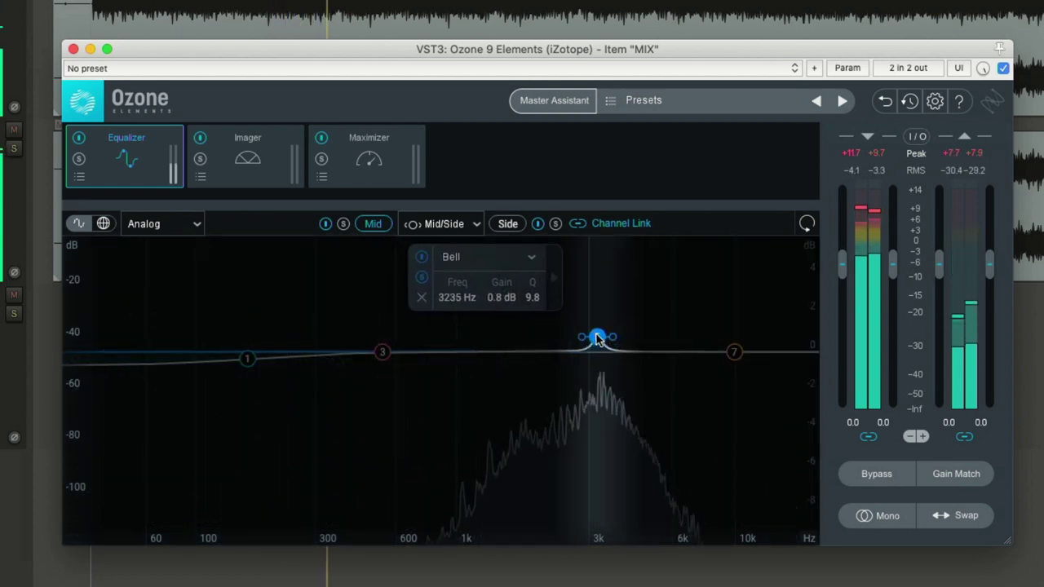
{"action": "left_click_drag", "start_coordinate": [535, 304], "coordinate": [570, 445]}
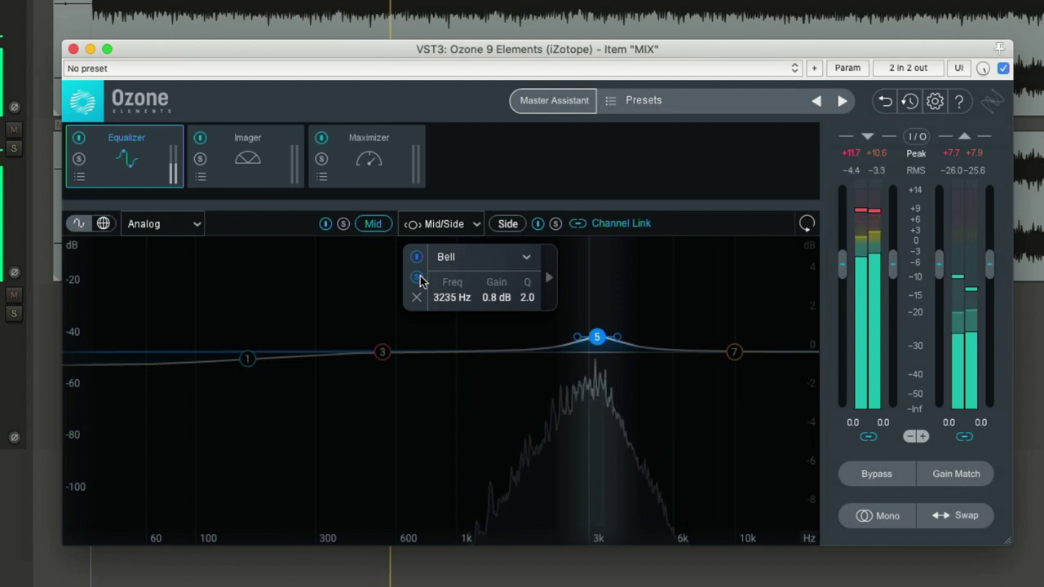
Step: Set band 5's Q to 0.2 for a wide solo range, then raise it to 2.5 and leave the band unsoloed
{"action": "left_click", "coordinate": [416, 277]}
{"action": "double_click", "coordinate": [527, 297]}
{"action": "type", "text": "0.2"}
{"action": "key", "text": "Return"}
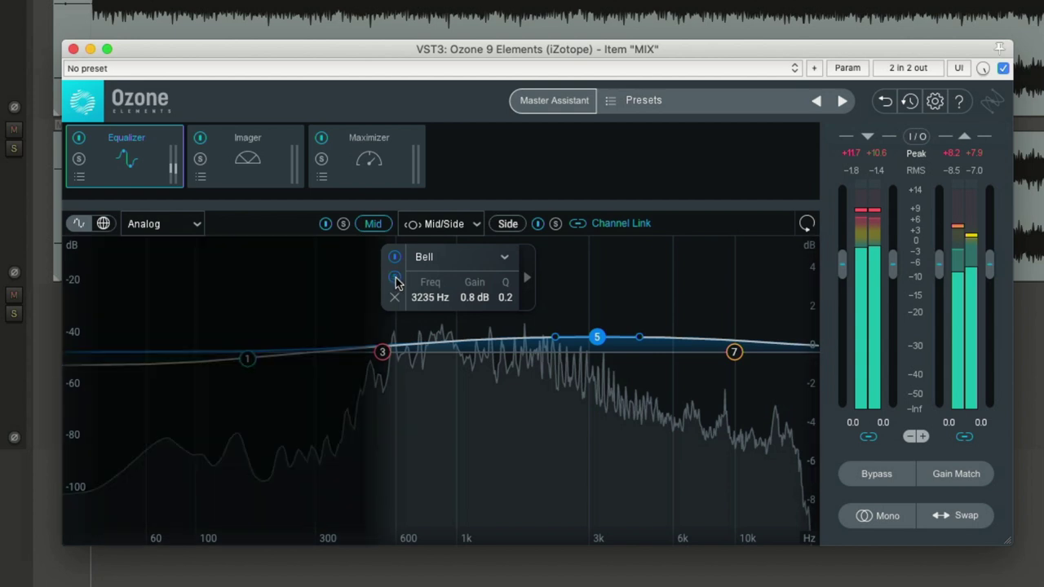
{"action": "left_click_drag", "start_coordinate": [505, 297], "coordinate": [505, 260]}
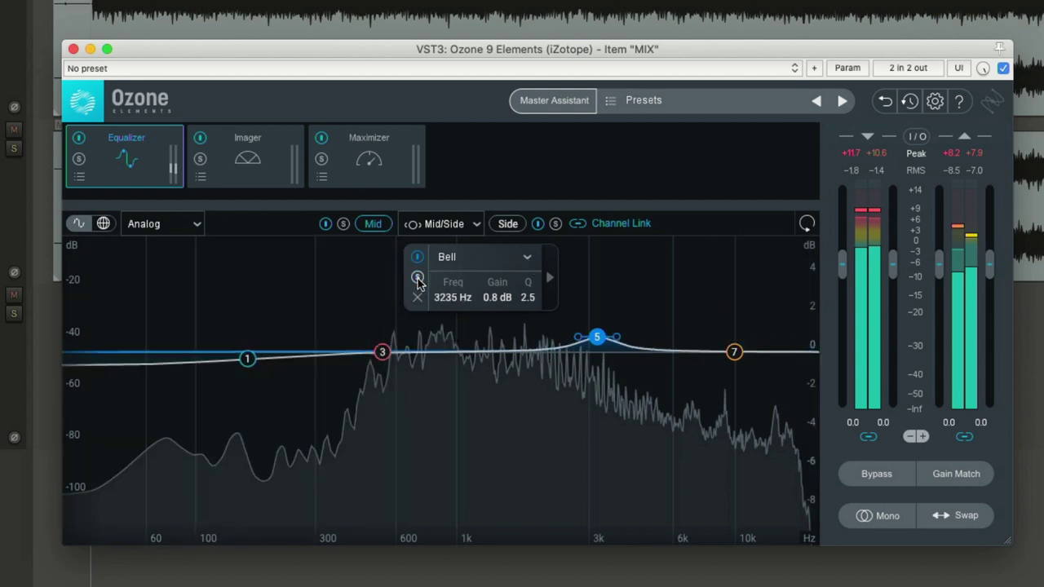
{"action": "left_click", "coordinate": [417, 279]}
Step: Read the Alt-Solo section of the Equalizer help page in the browser, then return to Ozone and audition part of the spectrum with Alt-Solo
{"action": "triple_click", "coordinate": [424, 347]}
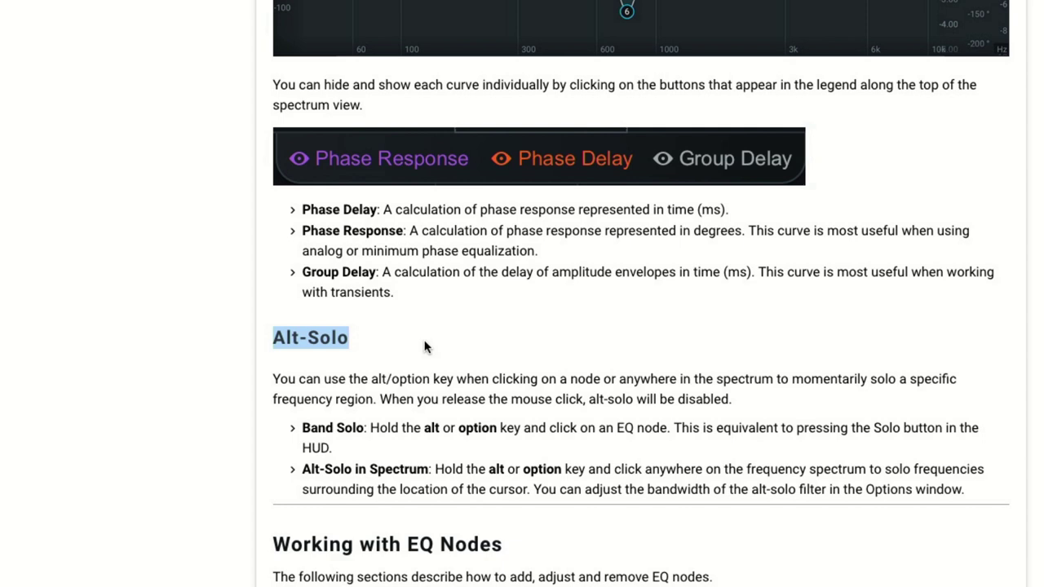
{"action": "left_click", "coordinate": [353, 383]}
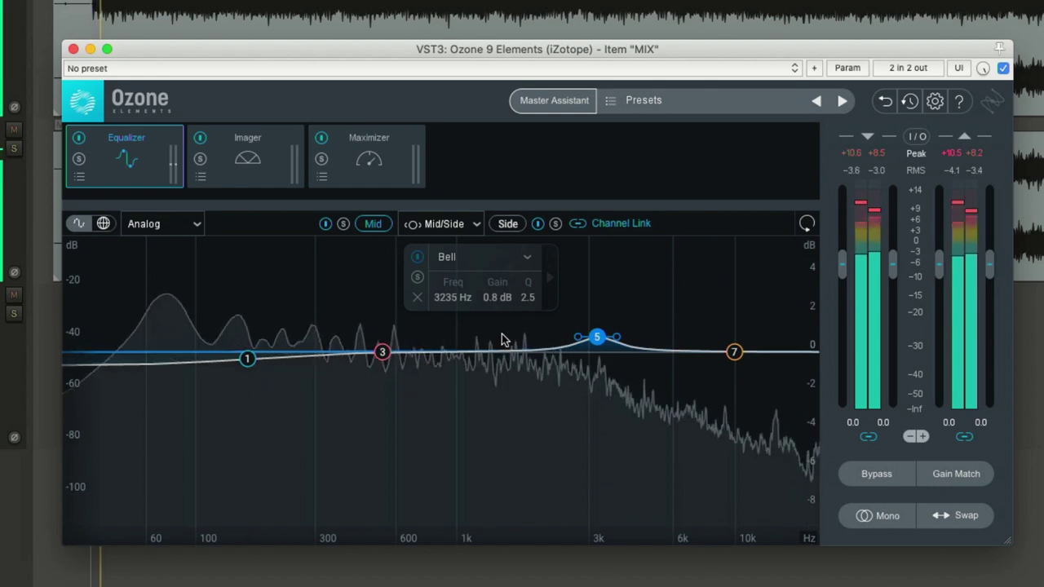
{"action": "left_click_drag", "start_coordinate": [503, 340], "coordinate": [525, 324]}
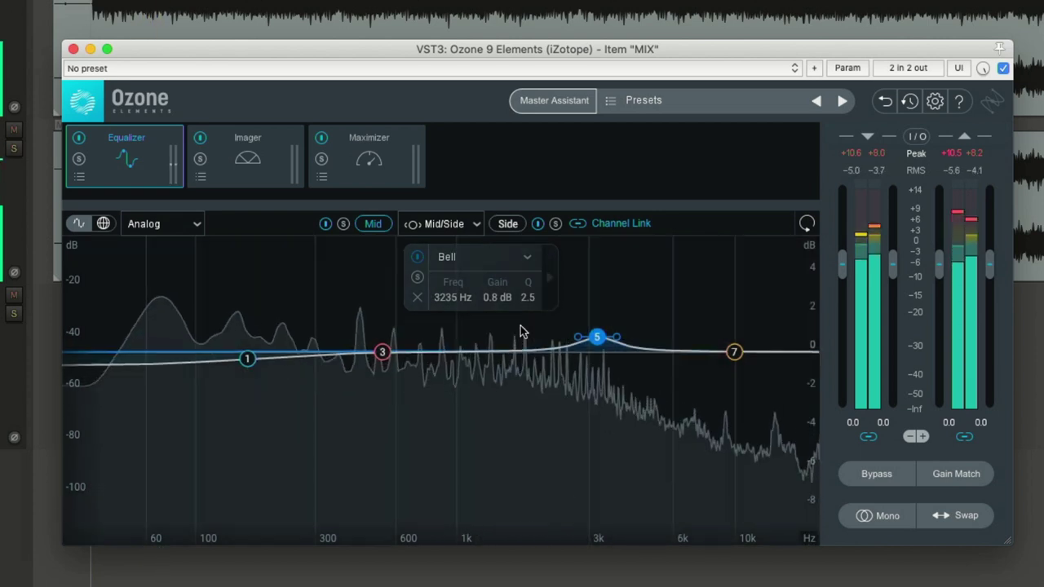
Step: Move band 5 to about 1973 Hz at 1.3 dB, then audition nearby frequencies with Alt-Solo at different bandwidths
{"action": "left_click_drag", "start_coordinate": [597, 337], "coordinate": [536, 326]}
{"action": "left_click_drag", "start_coordinate": [476, 374], "coordinate": [536, 356]}
{"action": "scroll", "coordinate": [482, 366], "scroll_direction": "down", "scroll_amount": 5}
{"action": "scroll", "coordinate": [482, 366], "scroll_direction": "up", "scroll_amount": 5}
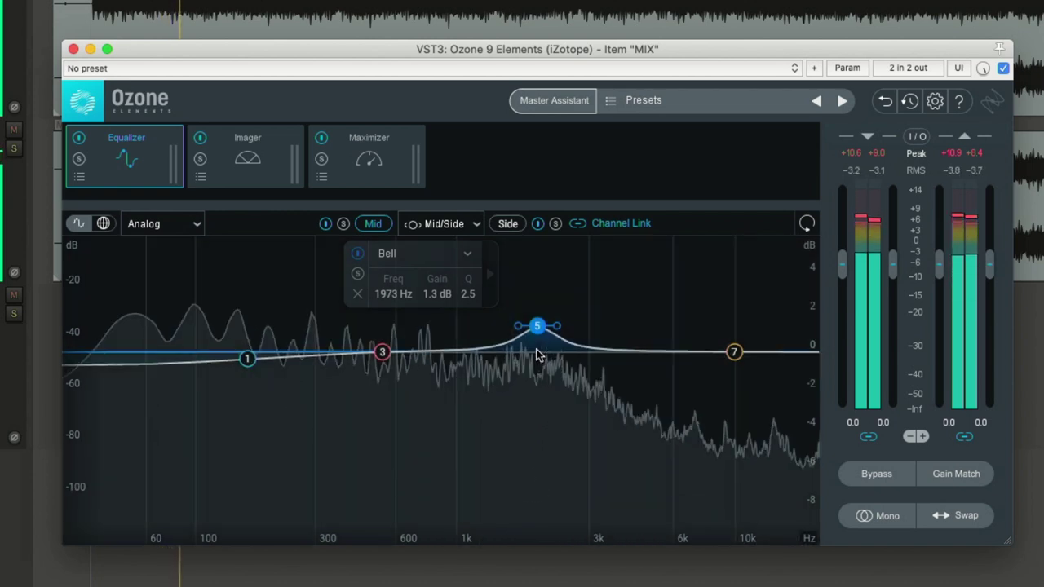
{"action": "mouse_move", "coordinate": [453, 373]}
{"action": "left_mouse_down"}
{"action": "mouse_move", "coordinate": [557, 367]}
{"action": "mouse_move", "coordinate": [464, 366]}
{"action": "mouse_move", "coordinate": [456, 351]}
{"action": "mouse_move", "coordinate": [426, 340]}
{"action": "mouse_move", "coordinate": [451, 335]}
{"action": "mouse_move", "coordinate": [449, 353]}
{"action": "mouse_move", "coordinate": [478, 350]}
{"action": "mouse_move", "coordinate": [448, 354]}
{"action": "mouse_move", "coordinate": [539, 361]}
{"action": "mouse_move", "coordinate": [590, 352]}
{"action": "mouse_move", "coordinate": [606, 363]}
{"action": "mouse_move", "coordinate": [455, 356]}
{"action": "left_mouse_up"}
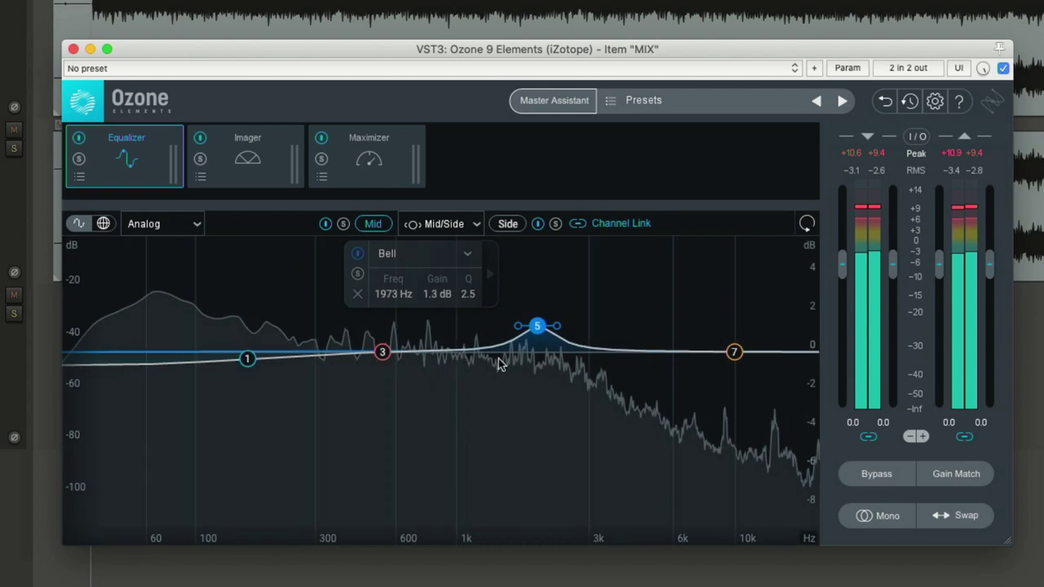
Step: Move band 5 to about 2415 Hz at 1.0 dB while soloing it, varying its Q between about 0.6 and 1.7 and above
{"action": "left_click_drag", "start_coordinate": [536, 326], "coordinate": [560, 334]}
{"action": "scroll", "coordinate": [538, 348], "scroll_direction": "up", "scroll_amount": 5}
{"action": "scroll", "coordinate": [561, 334], "scroll_direction": "down", "scroll_amount": 6}
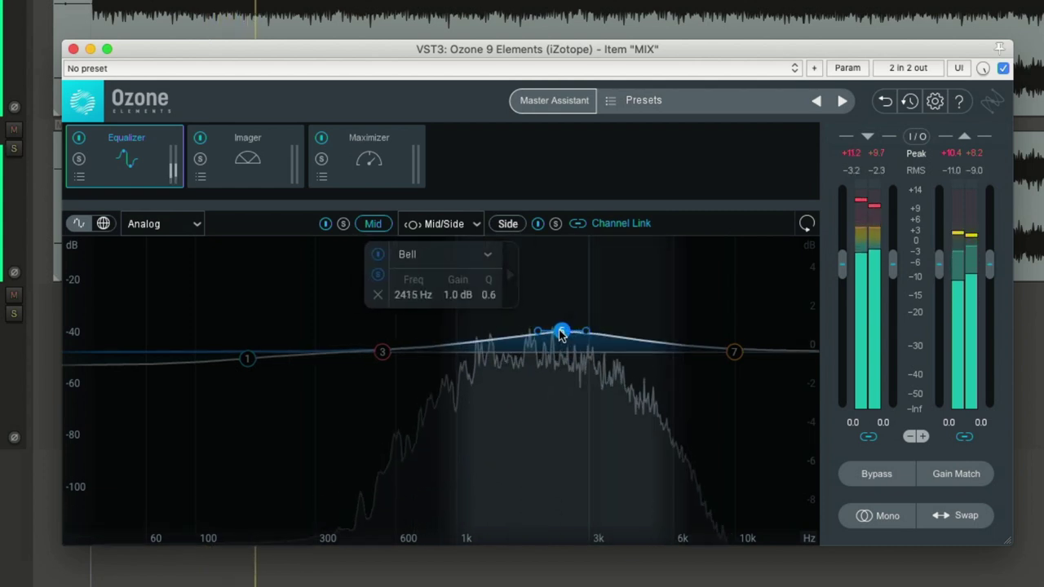
{"action": "scroll", "coordinate": [560, 334], "scroll_direction": "up", "scroll_amount": 3}
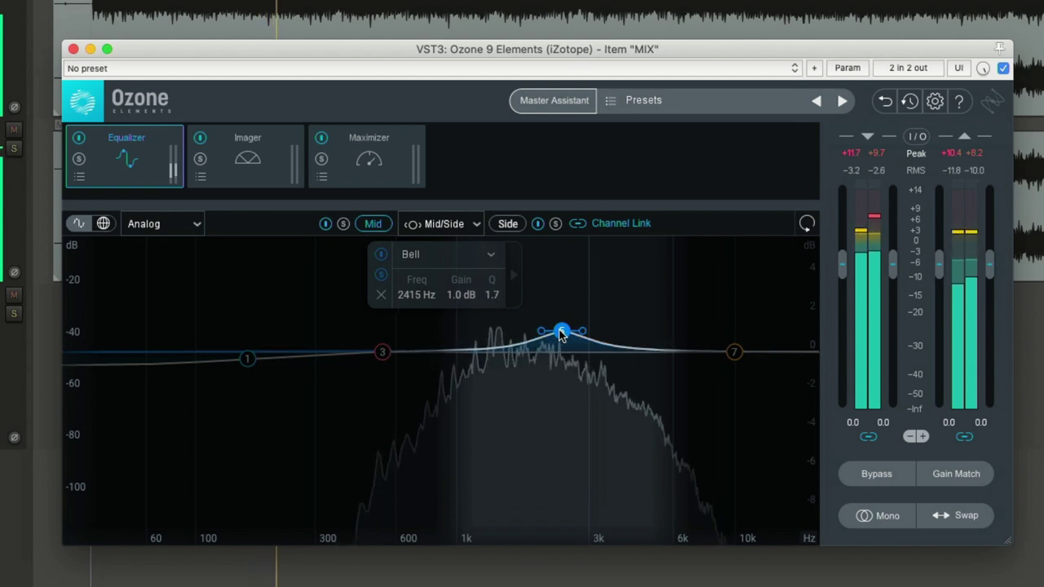
{"action": "scroll", "coordinate": [560, 334], "scroll_direction": "up", "scroll_amount": 6}
Step: Shift band 5 to about 2855 Hz at 0.4 dB and adjust its Q to 0.9
{"action": "left_click_drag", "start_coordinate": [560, 334], "coordinate": [580, 345]}
{"action": "scroll", "coordinate": [560, 333], "scroll_direction": "up", "scroll_amount": 5}
{"action": "scroll", "coordinate": [556, 355], "scroll_direction": "down", "scroll_amount": 10}
{"action": "scroll", "coordinate": [555, 356], "scroll_direction": "down", "scroll_amount": 3}
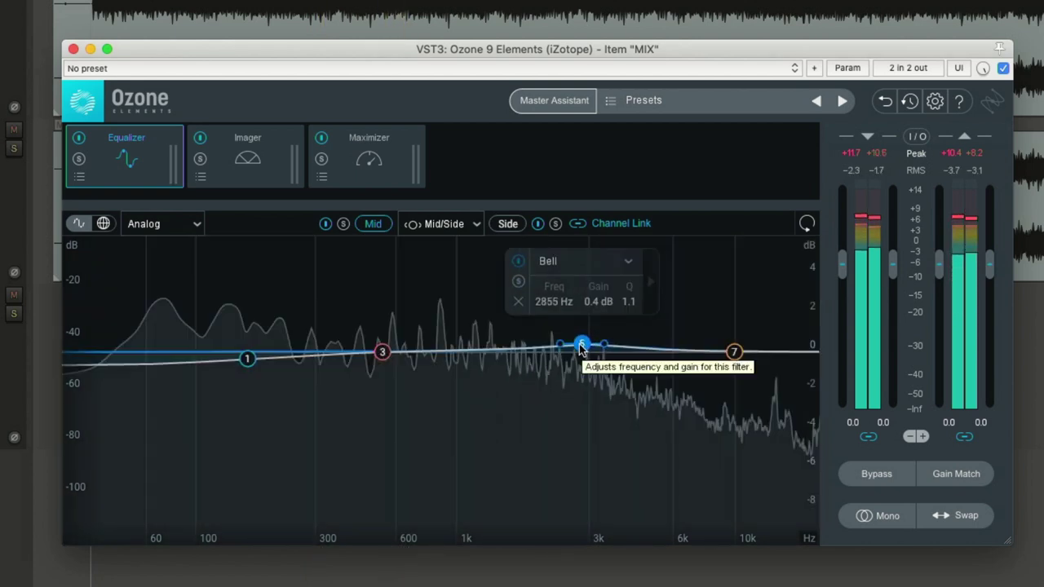
{"action": "scroll", "coordinate": [580, 346], "scroll_direction": "down", "scroll_amount": 1}
Step: Solo band 5 and move it to about 3190 Hz at 0.7 dB, sweeping its Q and leaving it at 0.8
{"action": "left_click", "coordinate": [518, 281]}
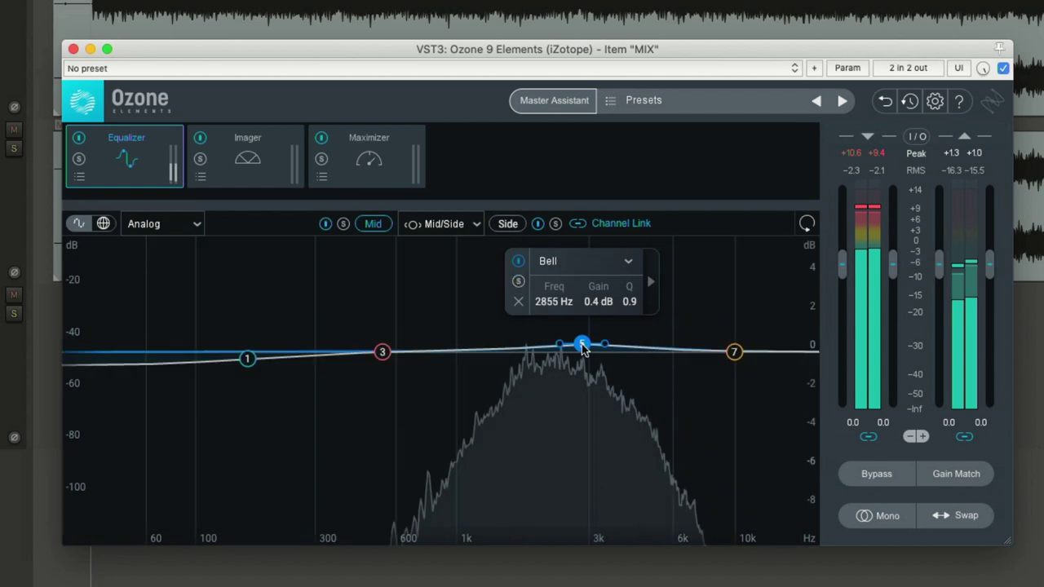
{"action": "mouse_move", "coordinate": [582, 346]}
{"action": "left_mouse_down"}
{"action": "mouse_move", "coordinate": [566, 317]}
{"action": "mouse_move", "coordinate": [614, 323]}
{"action": "mouse_move", "coordinate": [594, 338]}
{"action": "left_mouse_up"}
{"action": "scroll", "coordinate": [582, 344], "scroll_direction": "up", "scroll_amount": 10}
{"action": "scroll", "coordinate": [614, 324], "scroll_direction": "down", "scroll_amount": 10}
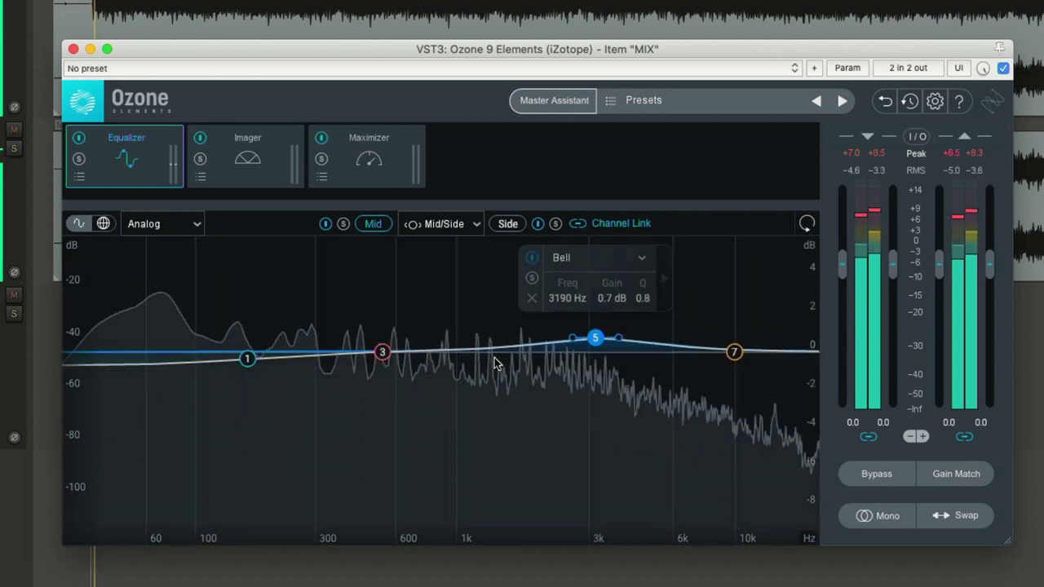
Step: Audition the frequencies between bands 3 and 5 with Alt-Solo, narrowing and widening the solo bandwidth
{"action": "mouse_move", "coordinate": [495, 363]}
{"action": "left_mouse_down"}
{"action": "mouse_move", "coordinate": [478, 366]}
{"action": "mouse_move", "coordinate": [496, 361]}
{"action": "mouse_move", "coordinate": [530, 380]}
{"action": "mouse_move", "coordinate": [497, 347]}
{"action": "mouse_move", "coordinate": [488, 377]}
{"action": "mouse_move", "coordinate": [491, 366]}
{"action": "left_mouse_up"}
{"action": "scroll", "coordinate": [496, 367], "scroll_direction": "down", "scroll_amount": 5}
{"action": "scroll", "coordinate": [496, 367], "scroll_direction": "up", "scroll_amount": 5}
{"action": "scroll", "coordinate": [499, 365], "scroll_direction": "down", "scroll_amount": 2}
{"action": "scroll", "coordinate": [496, 362], "scroll_direction": "up", "scroll_amount": 2}
{"action": "scroll", "coordinate": [528, 379], "scroll_direction": "down", "scroll_amount": 3}
{"action": "scroll", "coordinate": [530, 377], "scroll_direction": "down", "scroll_amount": 2}
{"action": "scroll", "coordinate": [530, 378], "scroll_direction": "up", "scroll_amount": 4}
{"action": "scroll", "coordinate": [497, 346], "scroll_direction": "down", "scroll_amount": 1}
Step: Flatten band 5 to the zero line and switch the Equalizer to the view listing all eight bands' parameters
{"action": "left_click_drag", "start_coordinate": [598, 347], "coordinate": [608, 351]}
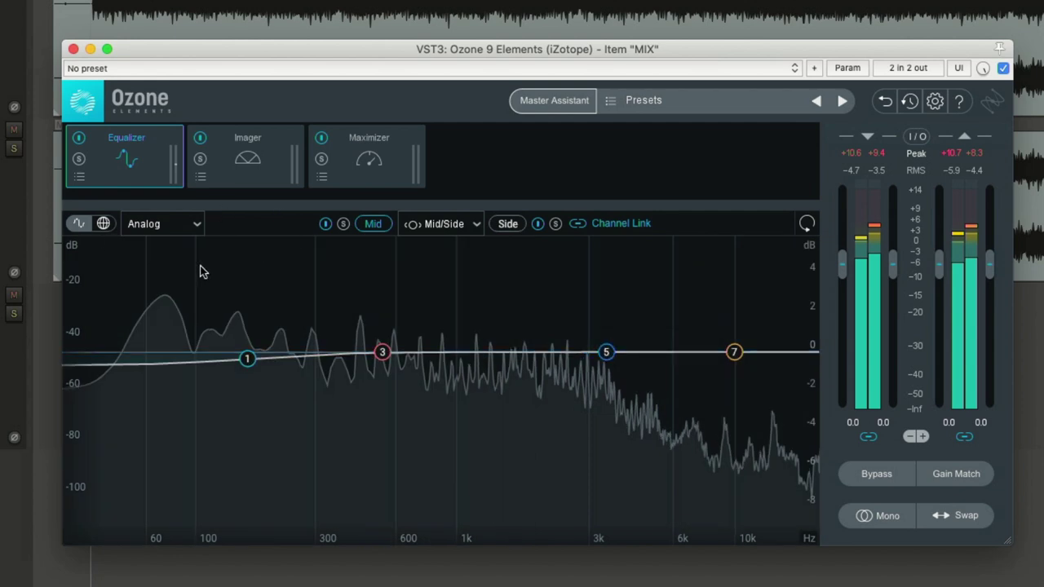
{"action": "left_click", "coordinate": [103, 225]}
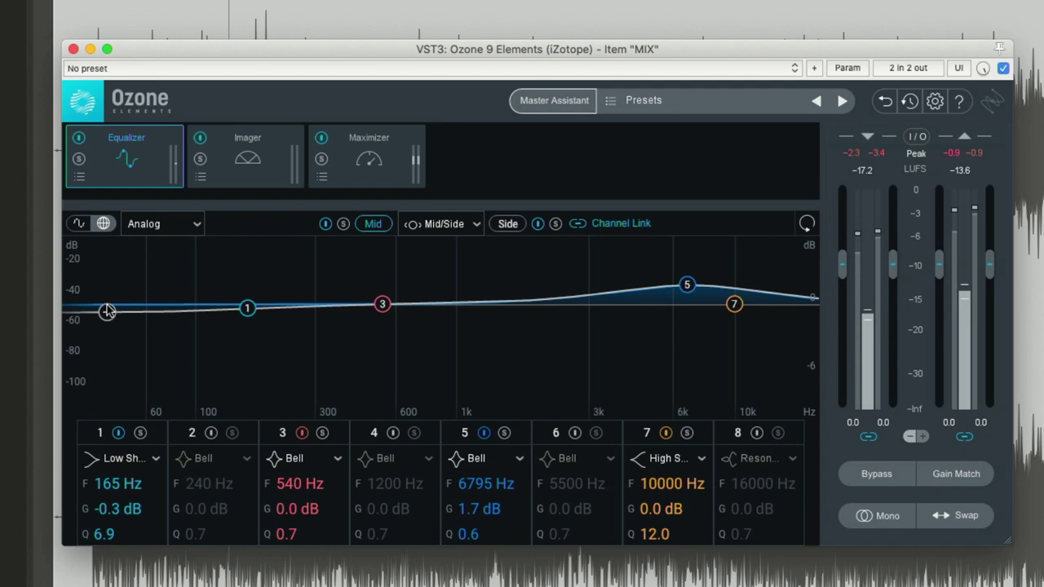
Step: View the source file info of the audio item behind the plug-in, highlight its Track date, and close the info window
{"action": "right_click", "coordinate": [425, 23]}
{"action": "left_click", "coordinate": [481, 70]}
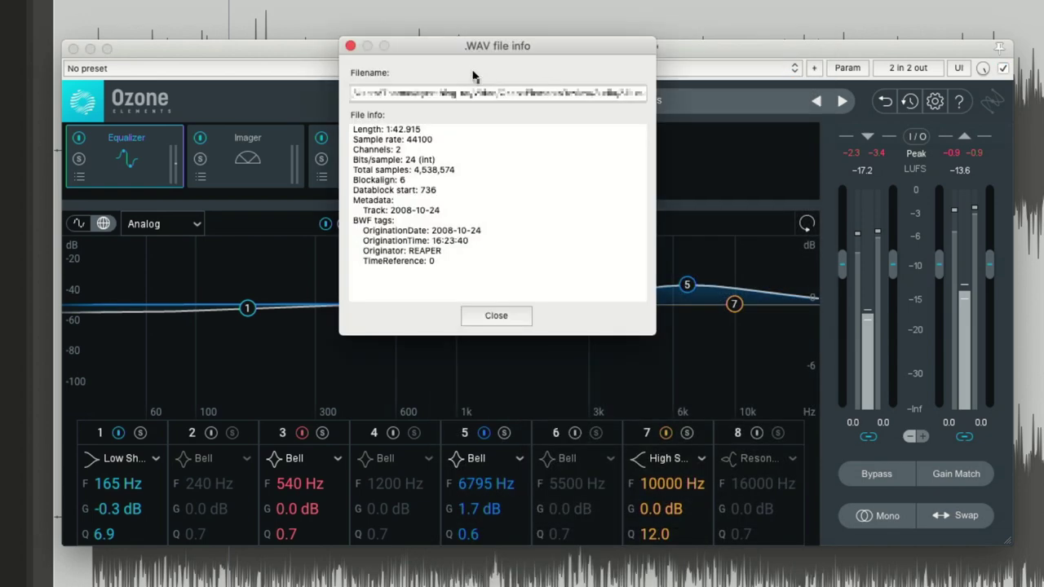
{"action": "left_click", "coordinate": [440, 209]}
{"action": "left_click_drag", "start_coordinate": [440, 211], "coordinate": [389, 211]}
{"action": "left_click", "coordinate": [349, 46]}
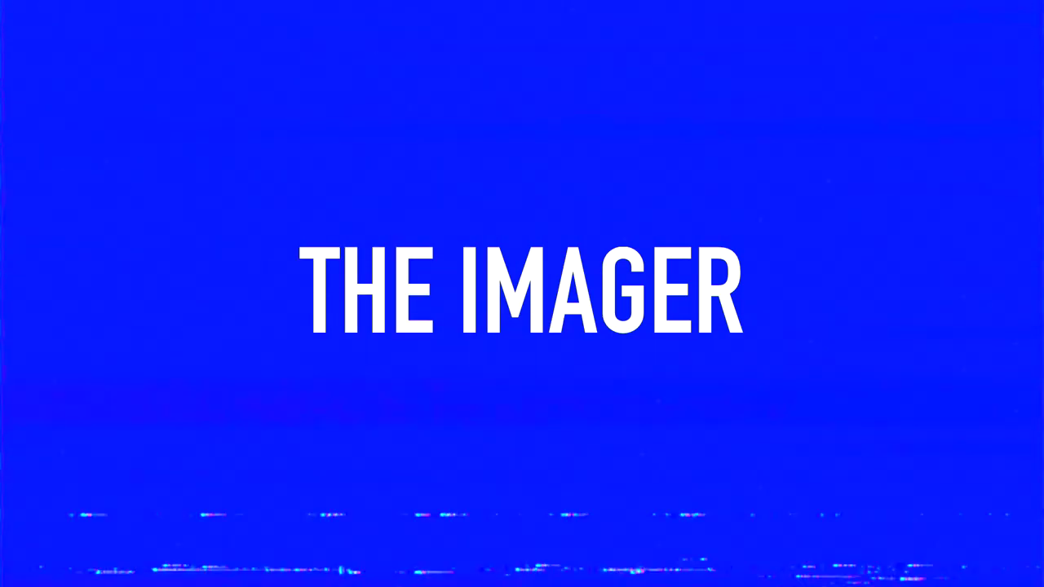
Step: Open the Imager module in place of the Equalizer
{"action": "left_click", "coordinate": [248, 157]}
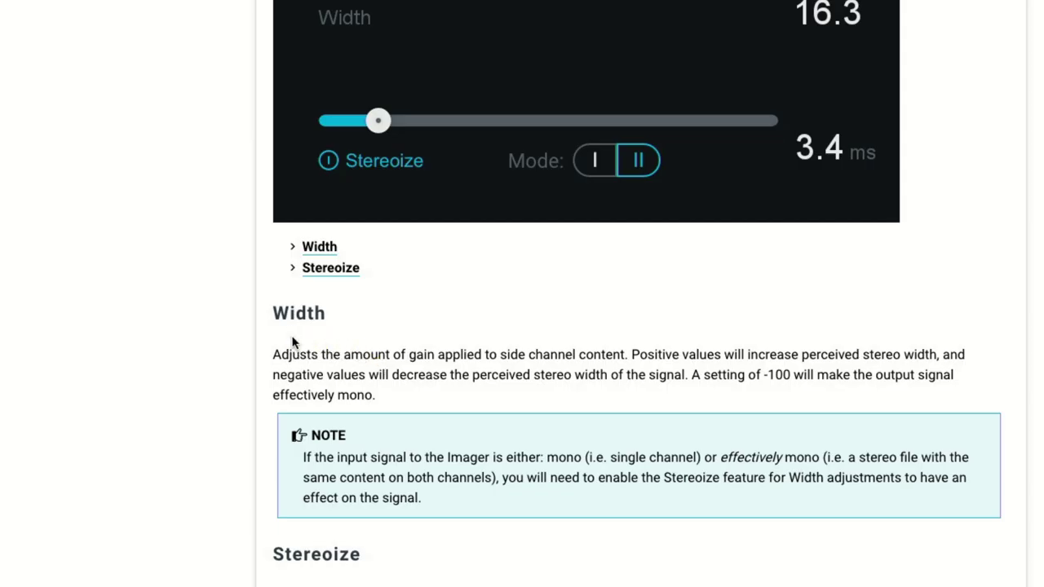
Step: Highlight the Width description in the manual, try the Imager's Width at -100,0, and reset it to 0,0
{"action": "left_click_drag", "start_coordinate": [268, 352], "coordinate": [634, 371]}
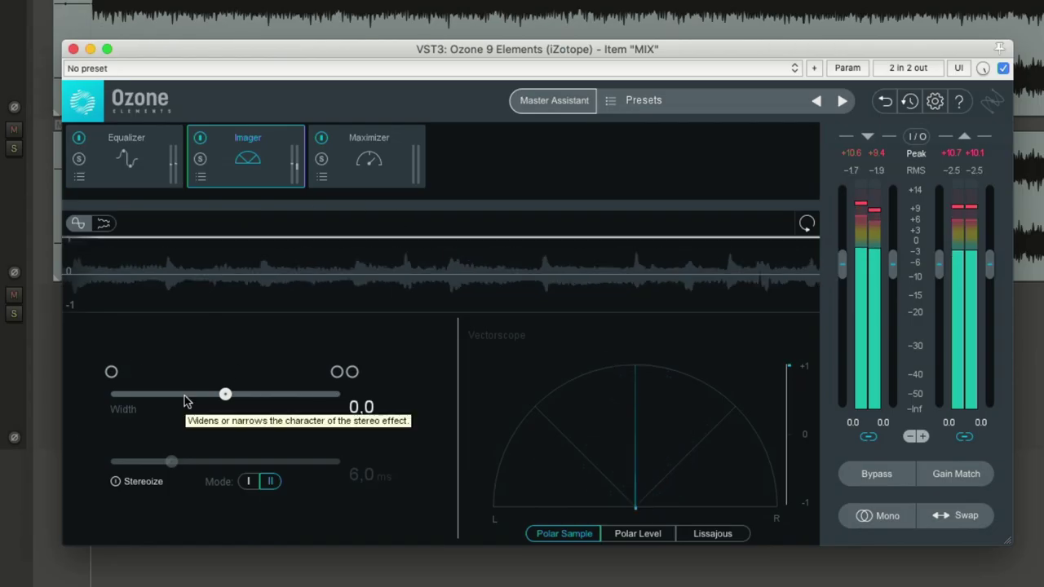
{"action": "left_click_drag", "start_coordinate": [225, 394], "coordinate": [108, 406]}
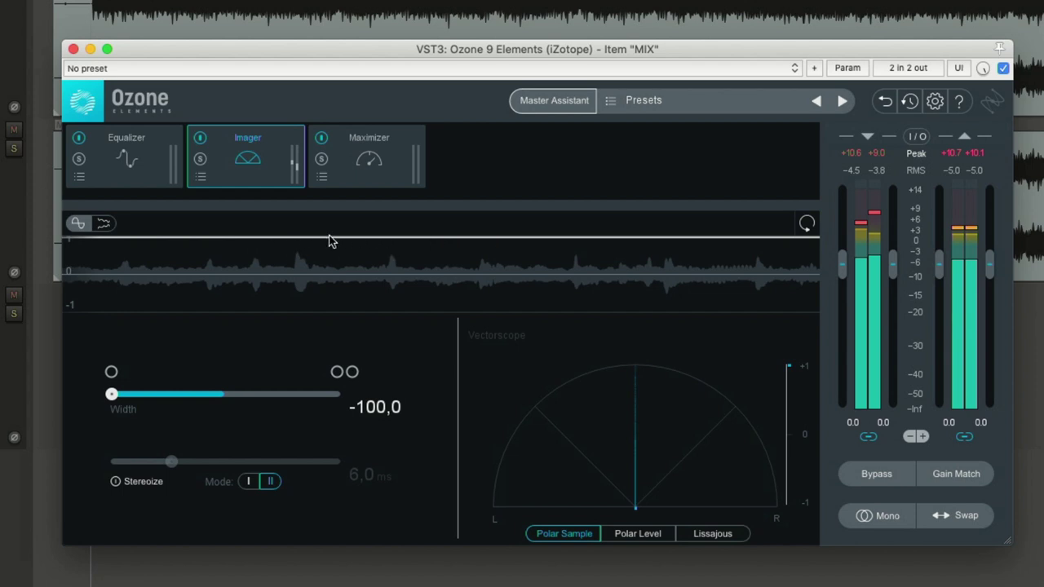
{"action": "left_click", "coordinate": [226, 394]}
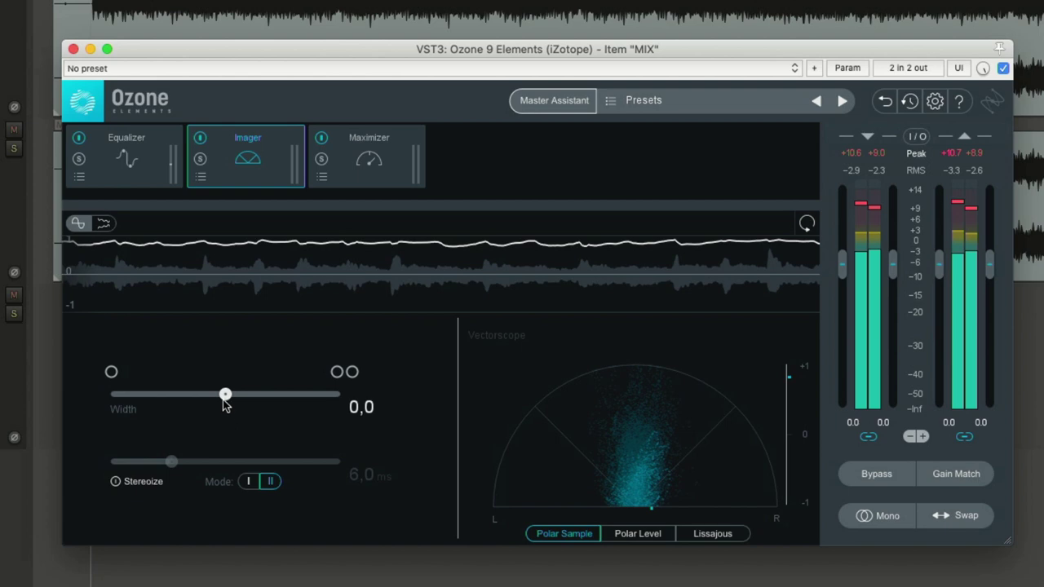
Step: Try wider Imager Width settings of about 34,1, 21,5 and 9,6, and reset the Width to 0,0
{"action": "left_click_drag", "start_coordinate": [225, 396], "coordinate": [263, 397]}
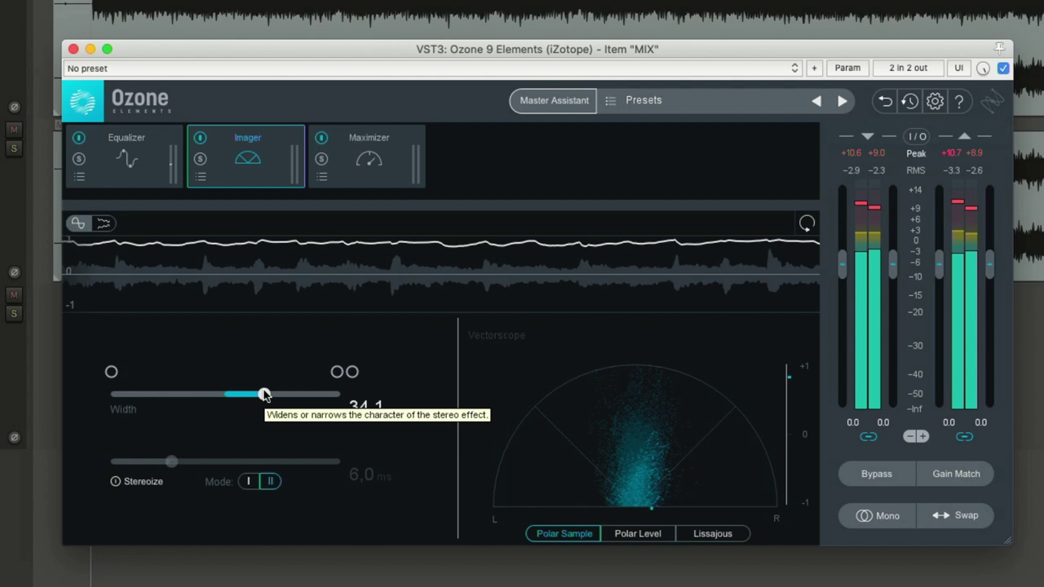
{"action": "mouse_move", "coordinate": [263, 394]}
{"action": "left_mouse_down"}
{"action": "mouse_move", "coordinate": [229, 397]}
{"action": "mouse_move", "coordinate": [249, 398]}
{"action": "left_mouse_up"}
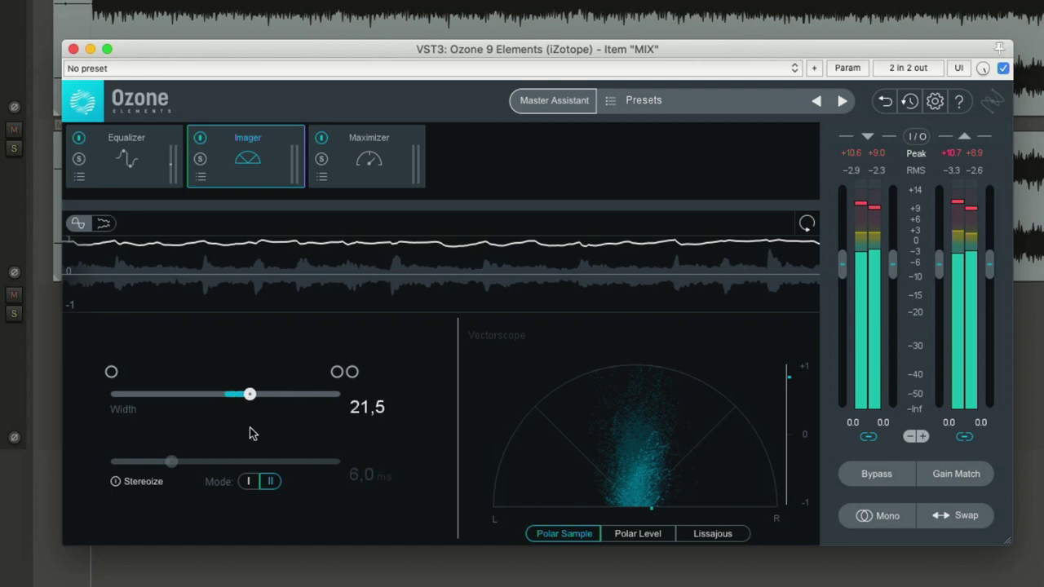
{"action": "mouse_move", "coordinate": [250, 394]}
{"action": "left_mouse_down"}
{"action": "mouse_move", "coordinate": [230, 396]}
{"action": "mouse_move", "coordinate": [240, 400]}
{"action": "left_mouse_up"}
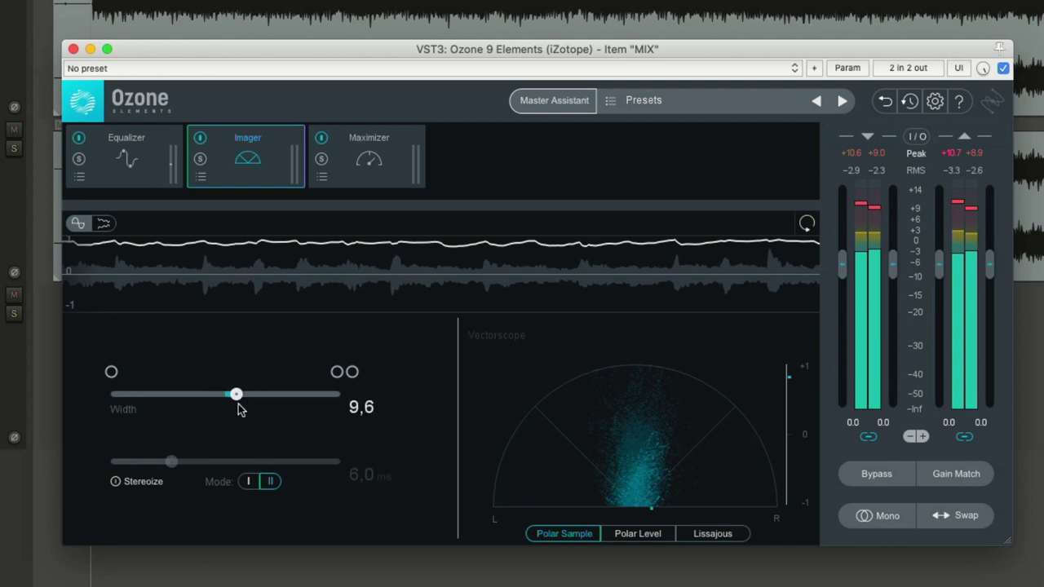
{"action": "left_click", "coordinate": [238, 404], "text": "alt"}
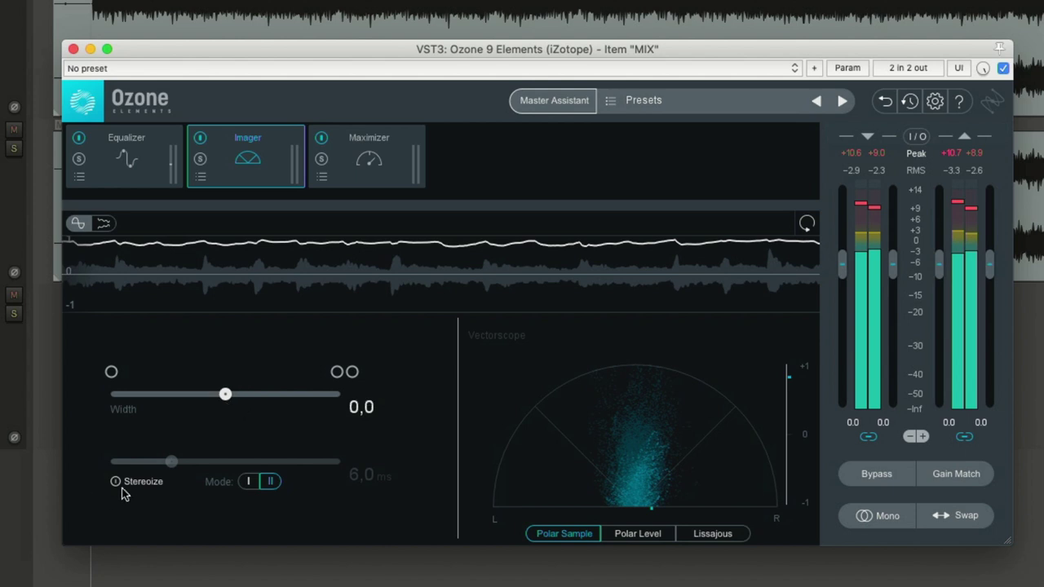
Step: Enable Stereoize and raise the Imager's Width to 66,7 with a Stereoize delay of 6,4 ms
{"action": "left_click", "coordinate": [114, 481]}
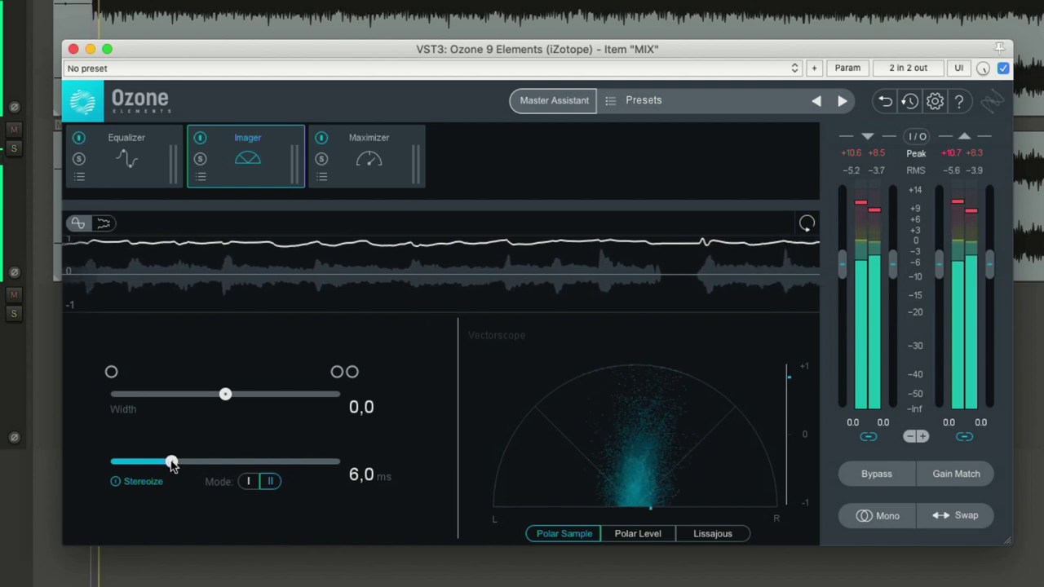
{"action": "left_click_drag", "start_coordinate": [171, 462], "coordinate": [210, 462]}
{"action": "left_click_drag", "start_coordinate": [226, 394], "coordinate": [300, 396]}
{"action": "left_click_drag", "start_coordinate": [210, 462], "coordinate": [176, 462]}
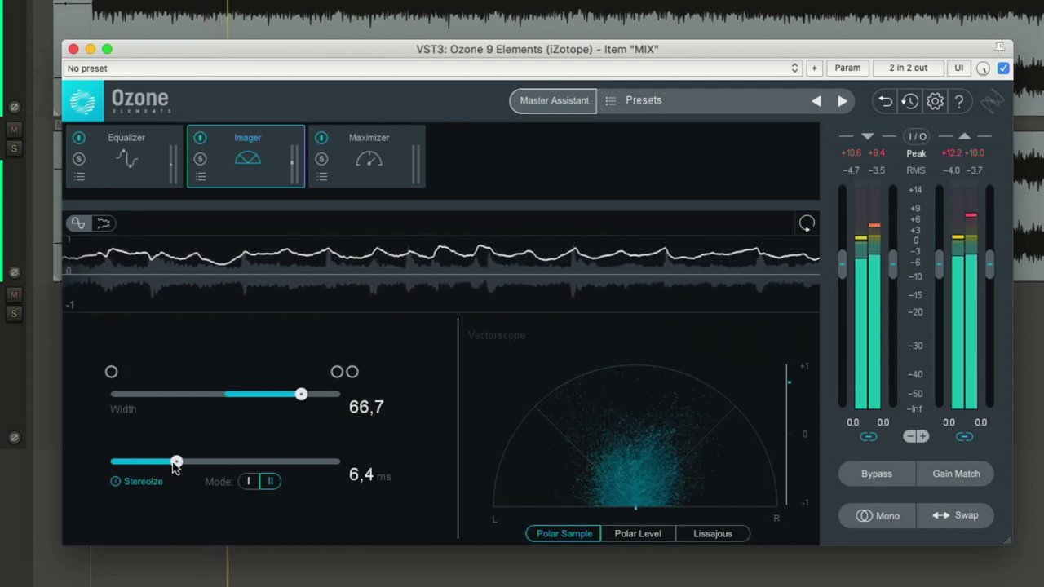
Step: Compare the sound with the Imager bypassed and re-enabled, and reduce its Width to 60,0
{"action": "left_click", "coordinate": [200, 139]}
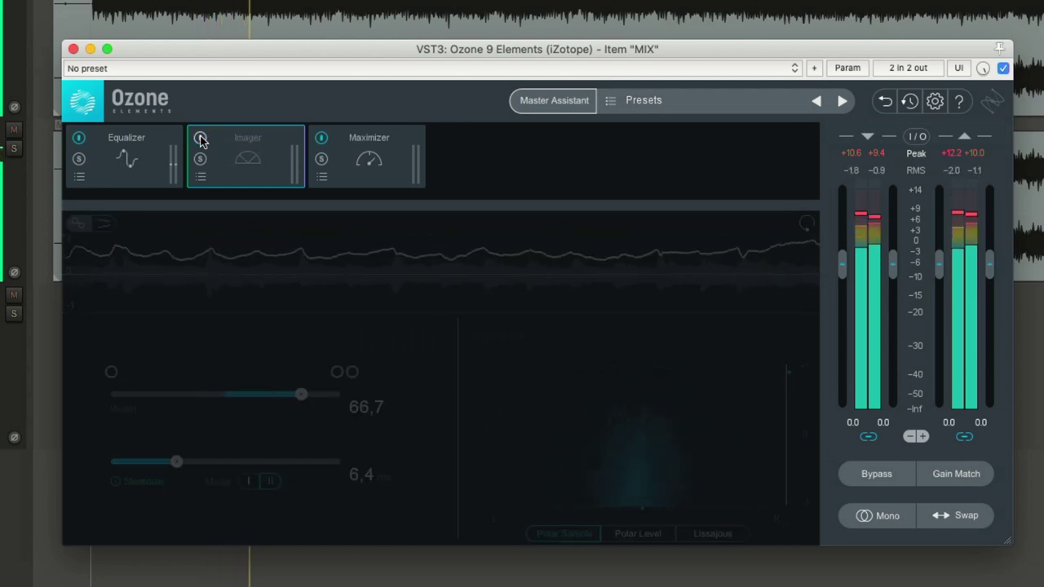
{"action": "left_click", "coordinate": [200, 139]}
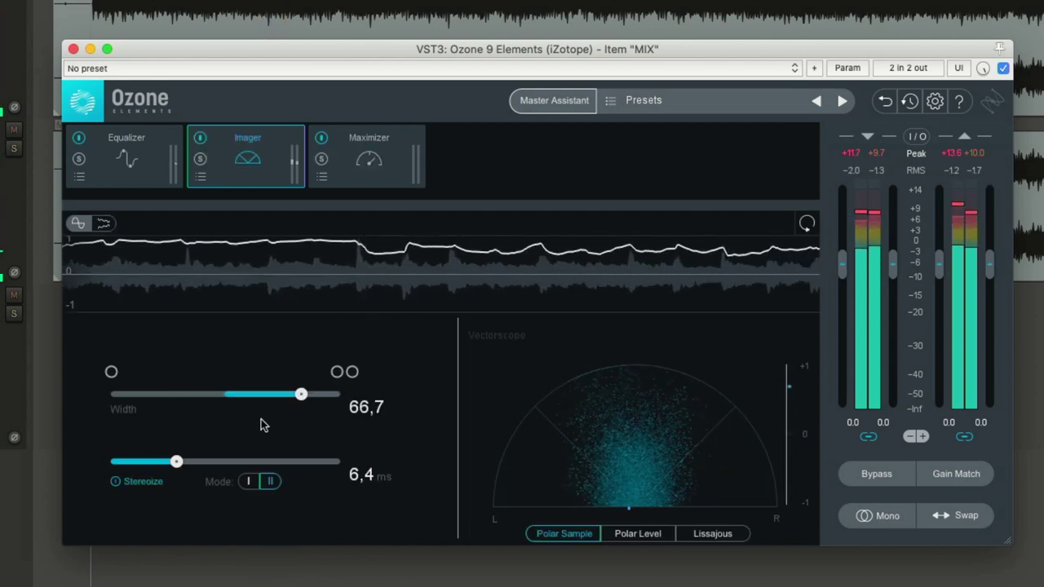
{"action": "left_click_drag", "start_coordinate": [294, 398], "coordinate": [285, 397]}
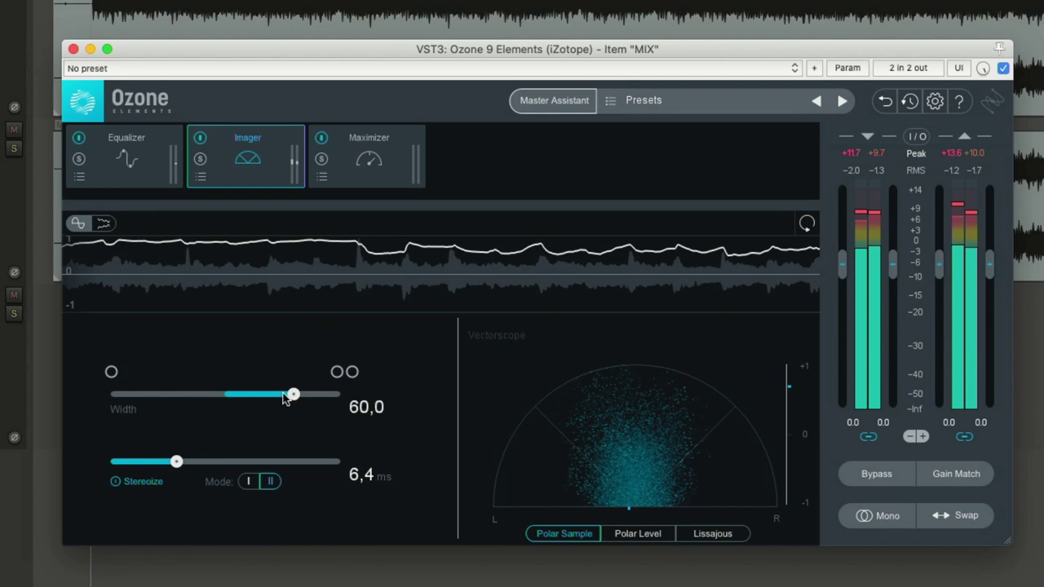
Step: Bypass the Equalizer and Maximizer modules, audition the mix in SUM monitoring, and restore STEREO monitoring
{"action": "left_click", "coordinate": [78, 138]}
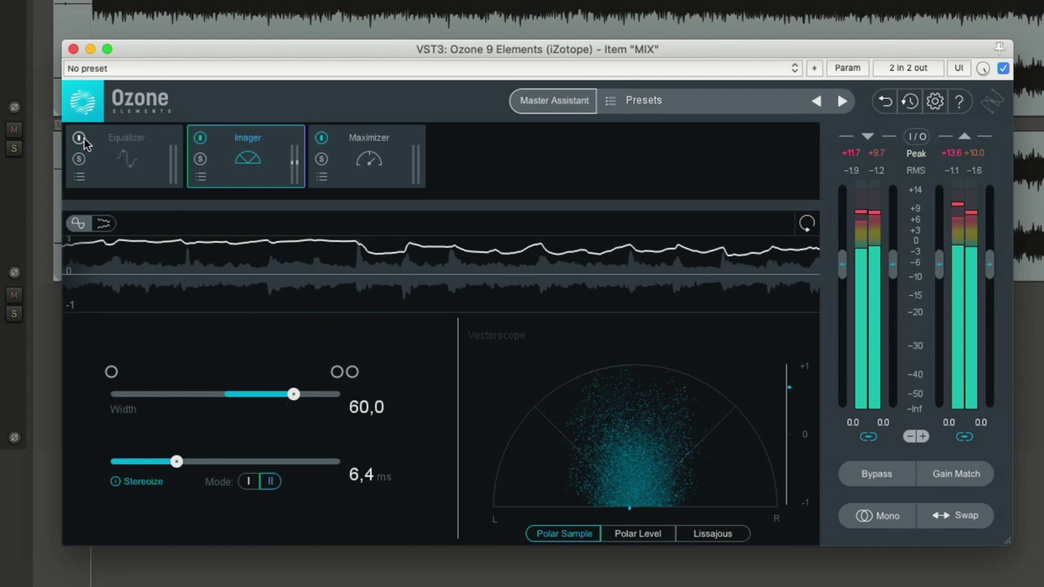
{"action": "left_click", "coordinate": [322, 138]}
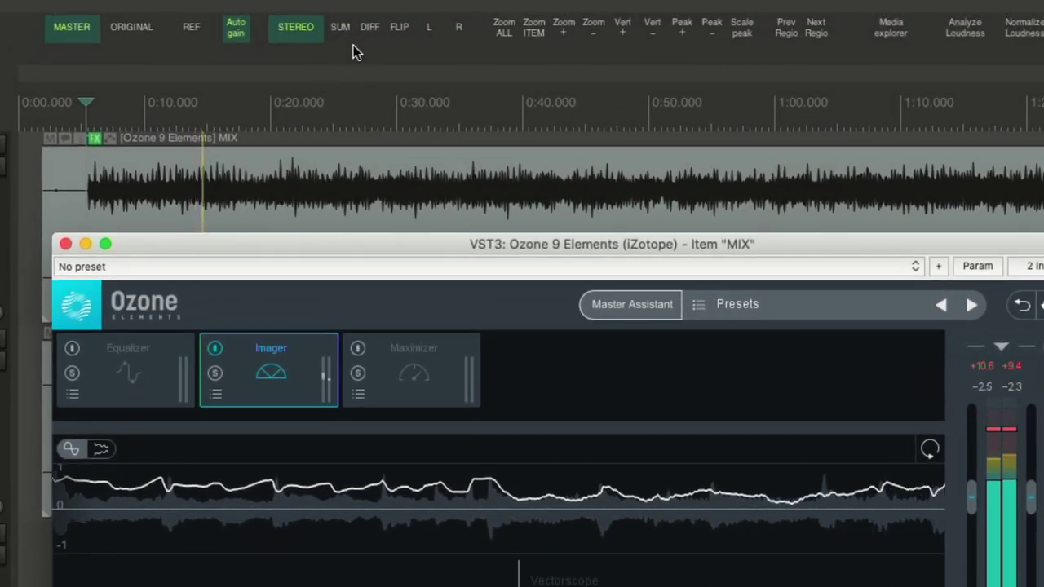
{"action": "left_click", "coordinate": [345, 27]}
{"action": "left_click", "coordinate": [368, 28]}
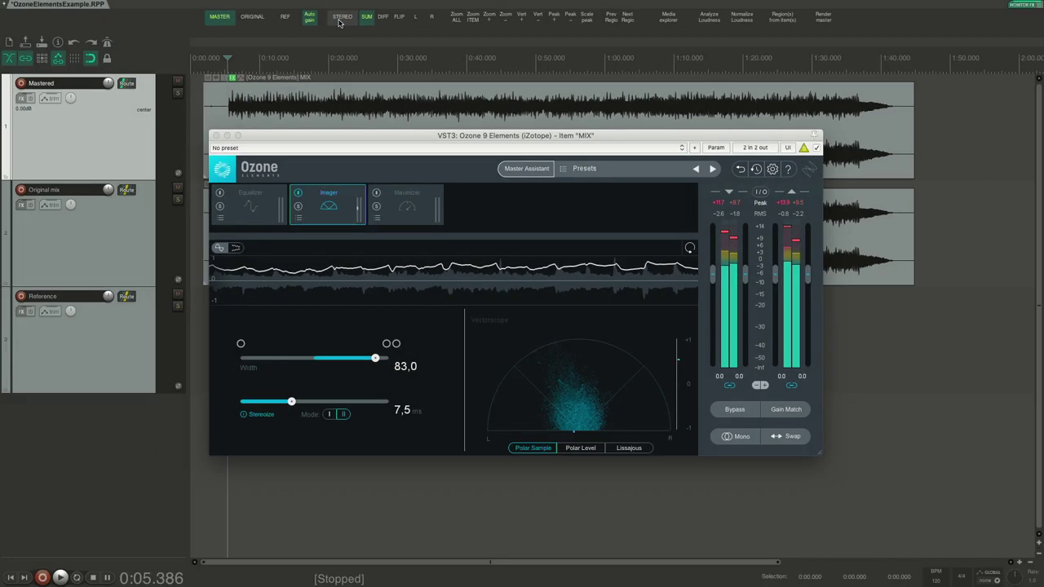
{"action": "left_click", "coordinate": [301, 31]}
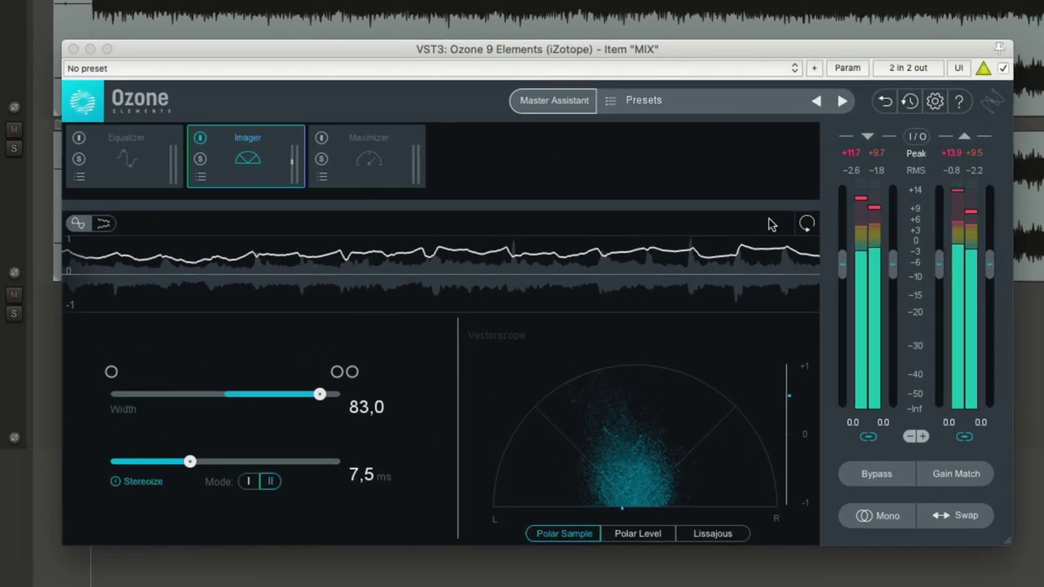
Step: Add the JS: Channel Mixer effect to the MIX item's FX chain ahead of Ozone 9 Elements and close the chain window
{"action": "left_click", "coordinate": [982, 71]}
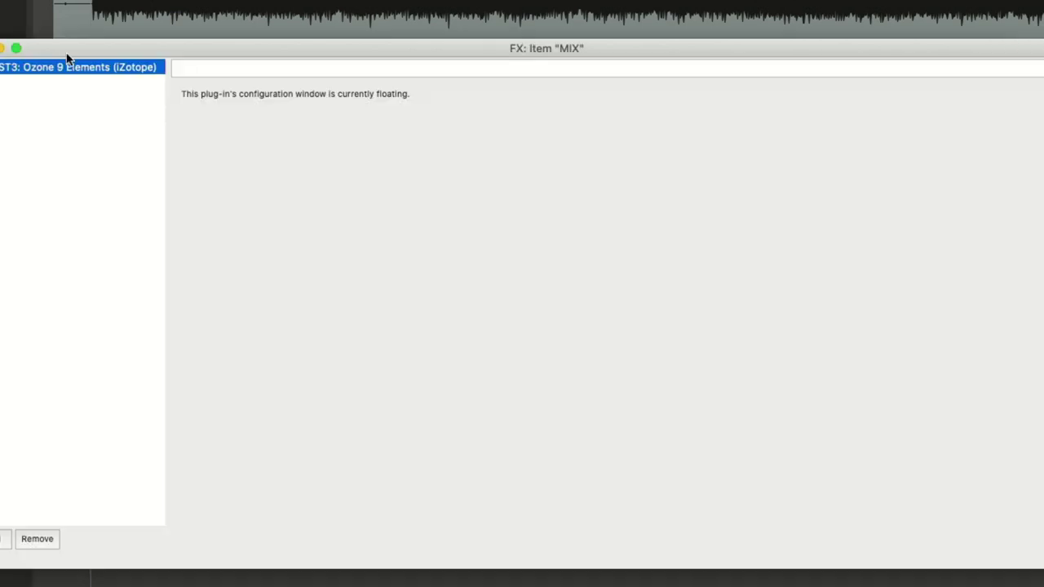
{"action": "double_click", "coordinate": [38, 174]}
{"action": "type", "text": "ml"}
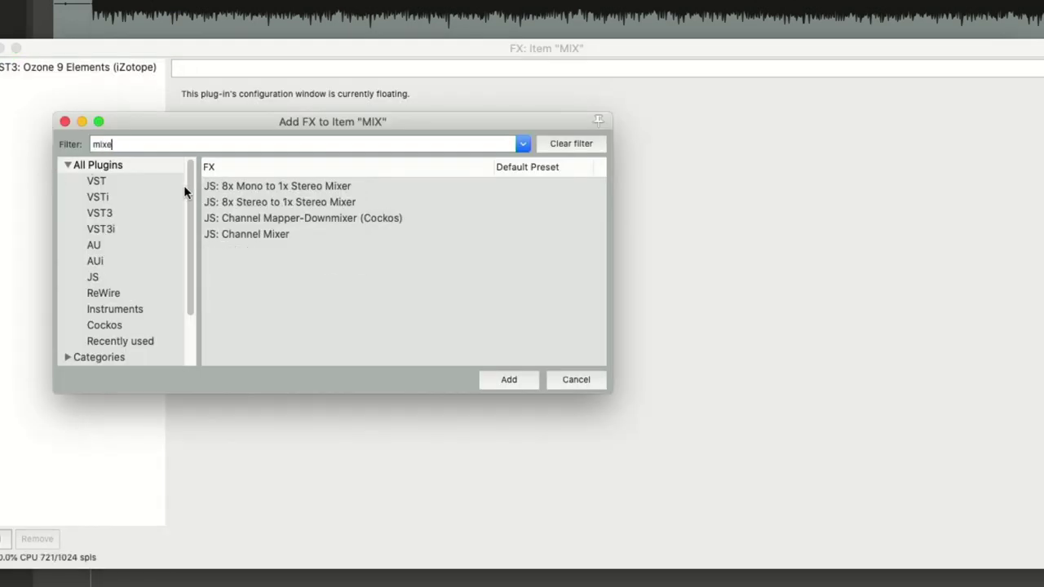
{"action": "double_click", "coordinate": [259, 234]}
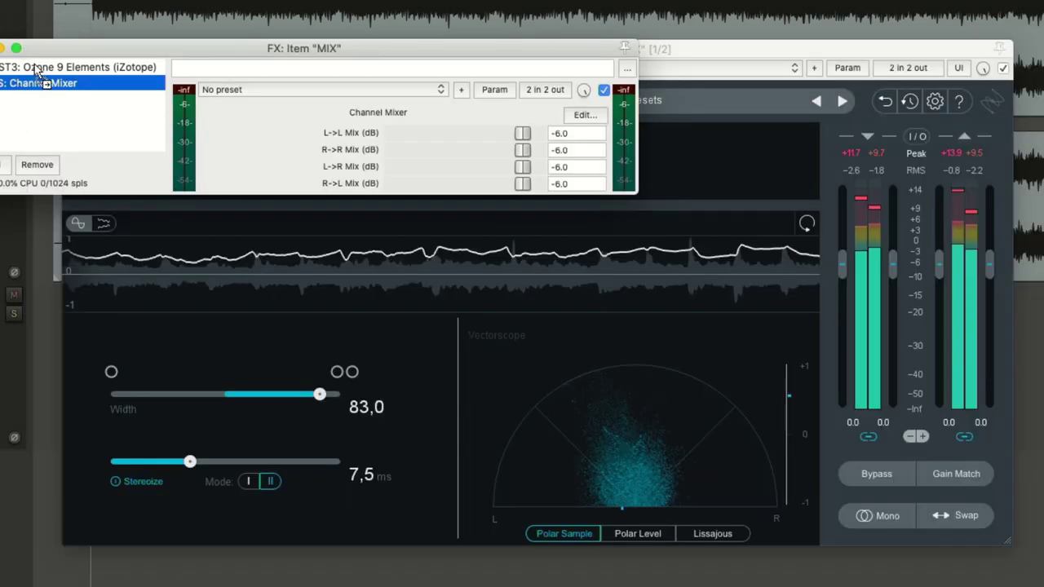
{"action": "key", "text": "Escape"}
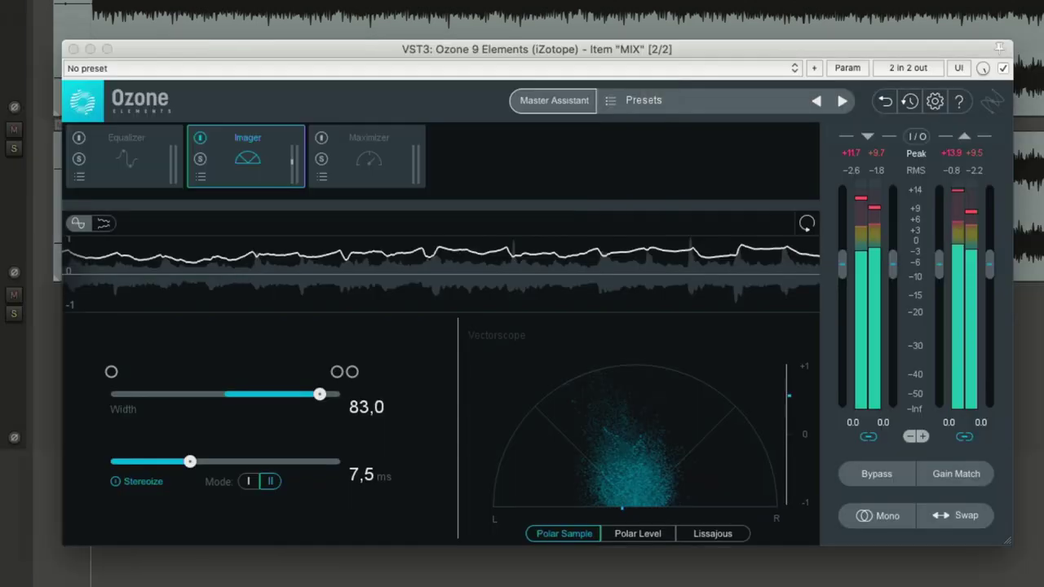
Step: Audition the Imager on the mono signal with Width at 0,0, 91,9 and 38,5, setting the Stereoize delay to 20,0 ms
{"action": "double_click", "coordinate": [319, 394]}
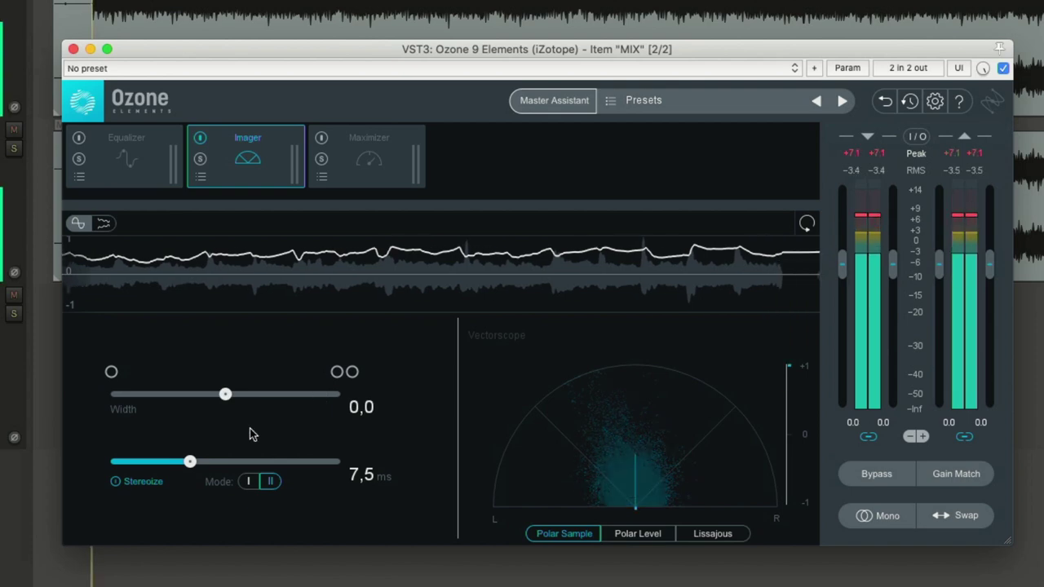
{"action": "left_click_drag", "start_coordinate": [226, 395], "coordinate": [330, 397]}
{"action": "left_click_drag", "start_coordinate": [190, 462], "coordinate": [397, 471]}
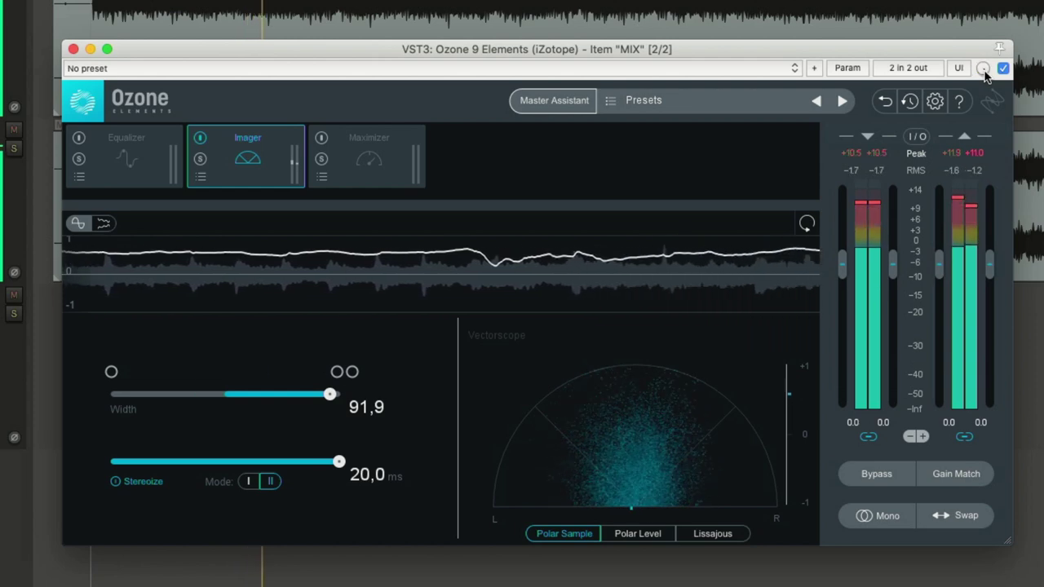
{"action": "left_click_drag", "start_coordinate": [329, 395], "coordinate": [264, 399]}
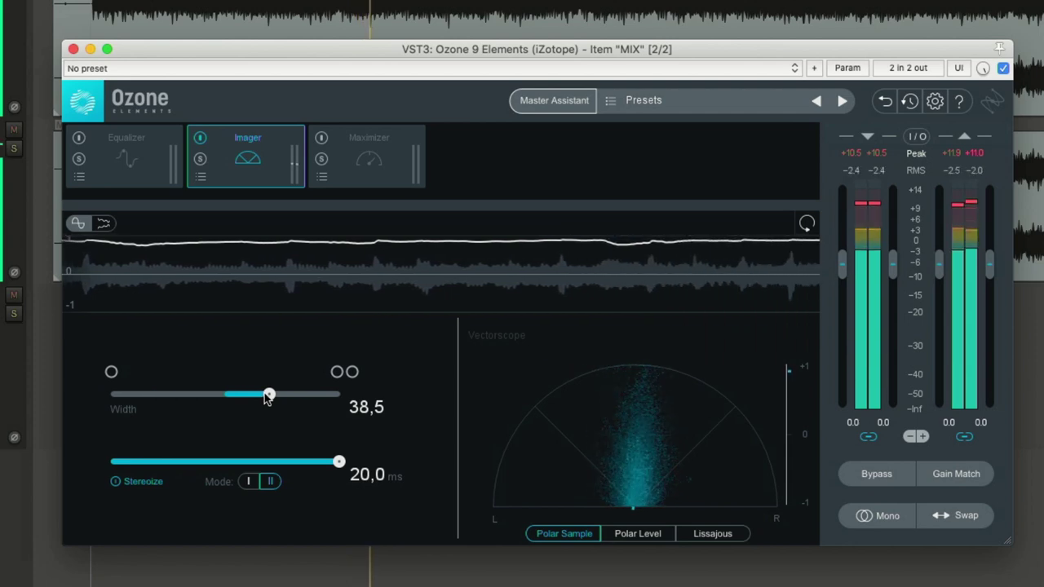
Step: Compare the mono and stereoized signals by bypassing and re-enabling the Imager twice
{"action": "left_click", "coordinate": [200, 137]}
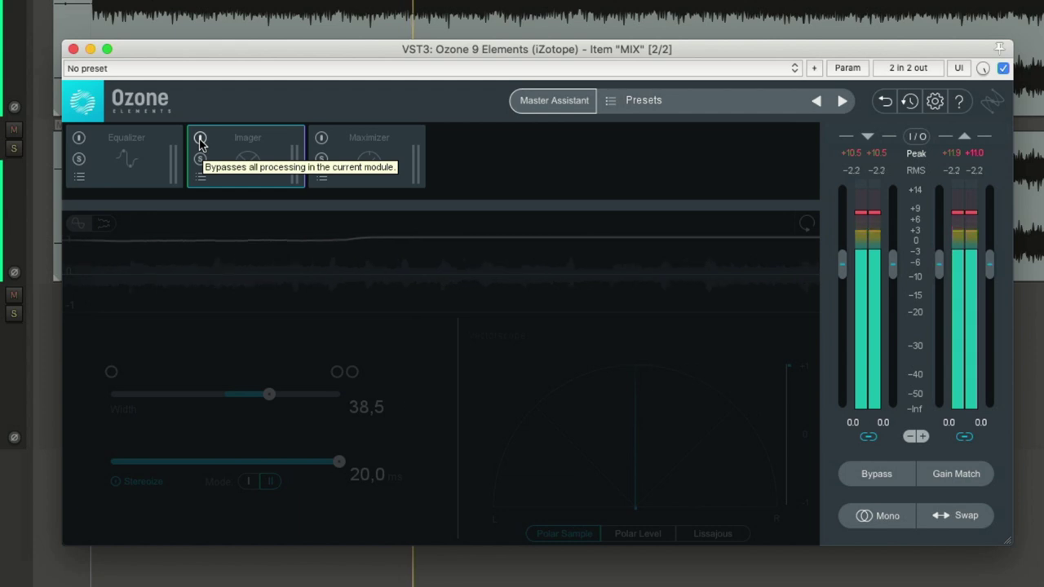
{"action": "left_click", "coordinate": [199, 137]}
{"action": "left_click", "coordinate": [200, 138]}
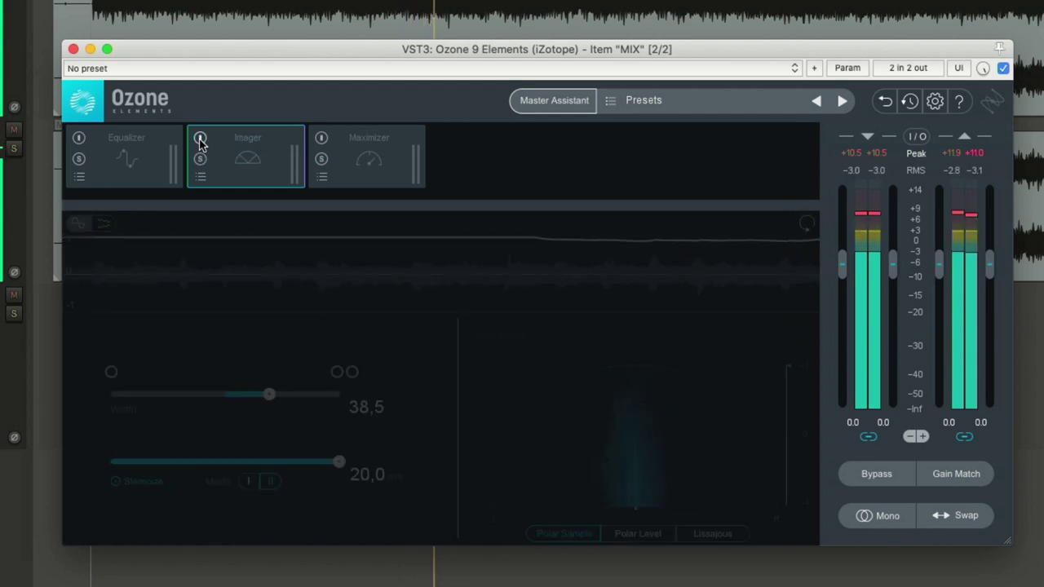
{"action": "left_click", "coordinate": [200, 138]}
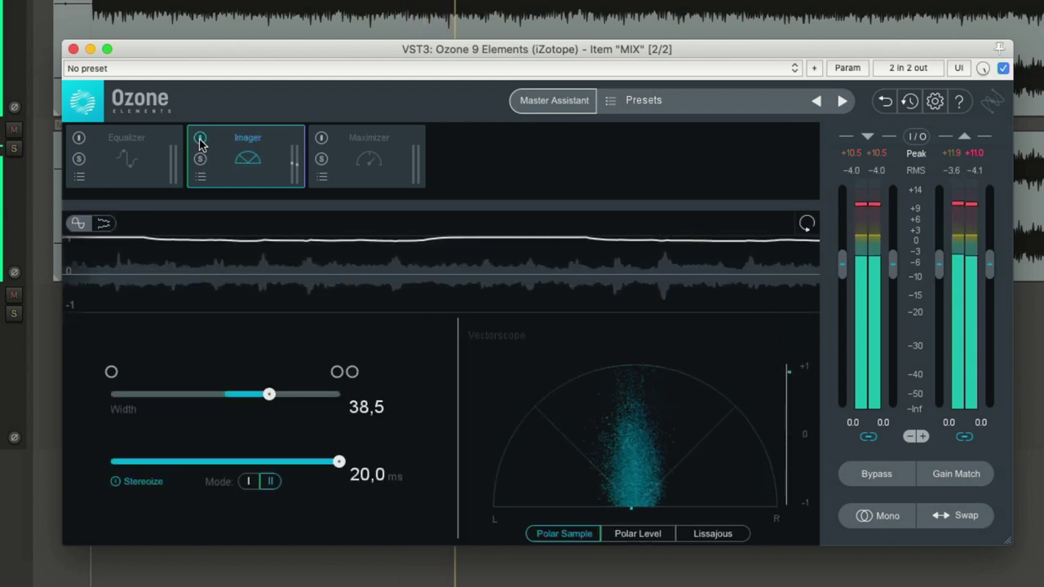
Step: Reset the Imager's Width to 0,0, lower the Stereoize delay to 1,0 ms, and switch Stereoize off
{"action": "left_click", "coordinate": [269, 396], "text": "alt"}
{"action": "left_click_drag", "start_coordinate": [338, 462], "coordinate": [45, 473]}
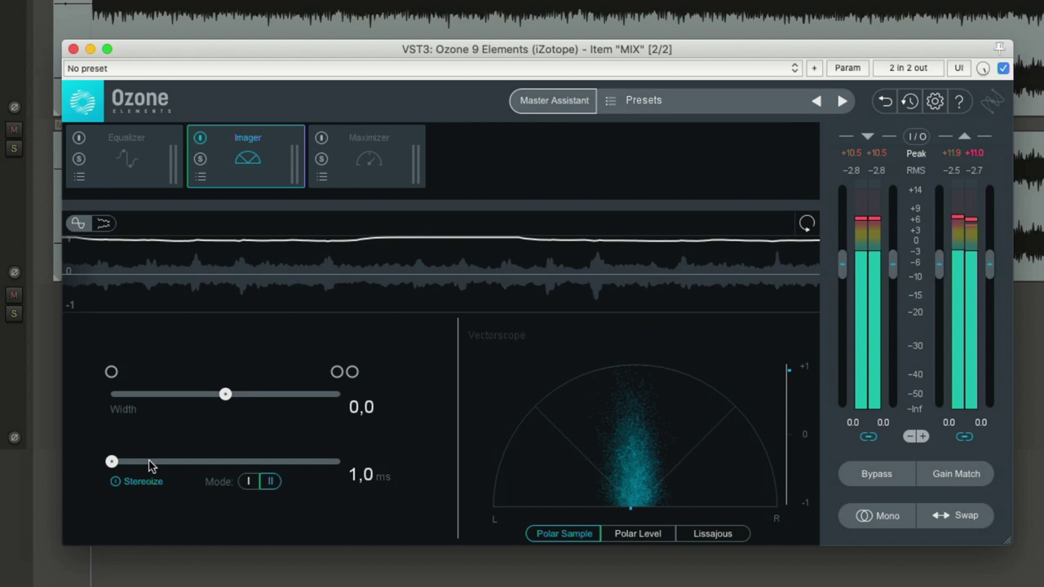
{"action": "left_click", "coordinate": [116, 482]}
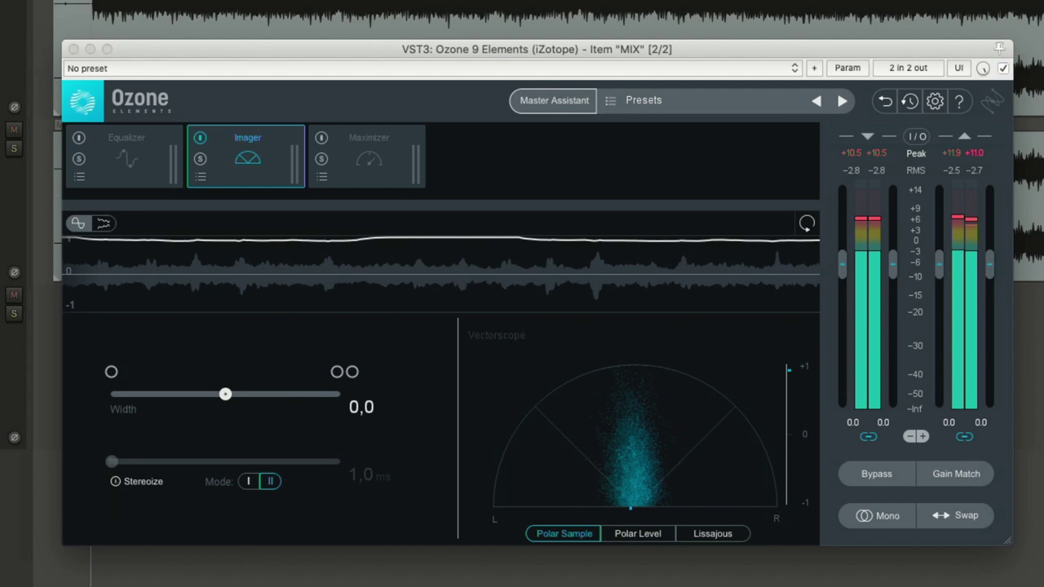
Step: Remove the Channel Mixer from the MIX item's FX chain
{"action": "left_click", "coordinate": [19, 68]}
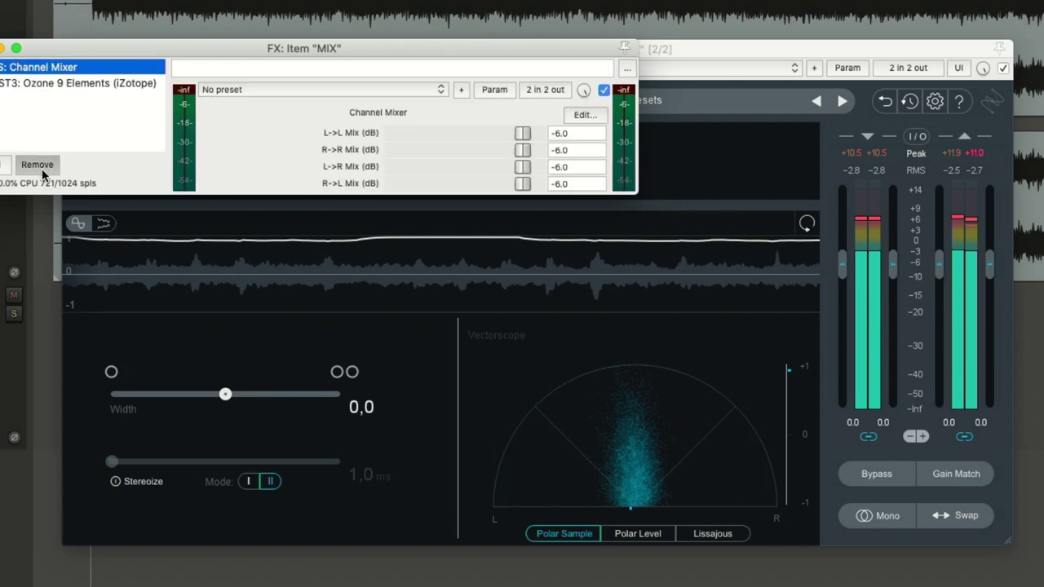
{"action": "left_click", "coordinate": [38, 164]}
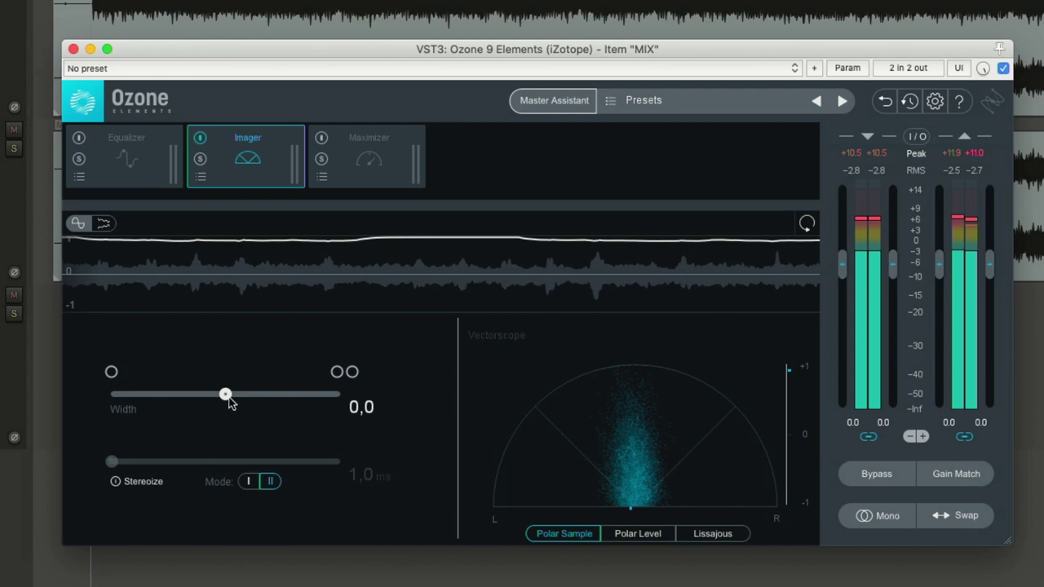
Step: Try raising the MIX item's volume to +2.27 dB and beyond, mark its clipping limits, and restore the original level
{"action": "scroll", "coordinate": [226, 398], "scroll_direction": "up", "scroll_amount": 3}
{"action": "scroll", "coordinate": [226, 399], "scroll_direction": "down", "scroll_amount": 4}
{"action": "scroll", "coordinate": [226, 401], "scroll_direction": "up", "scroll_amount": 1}
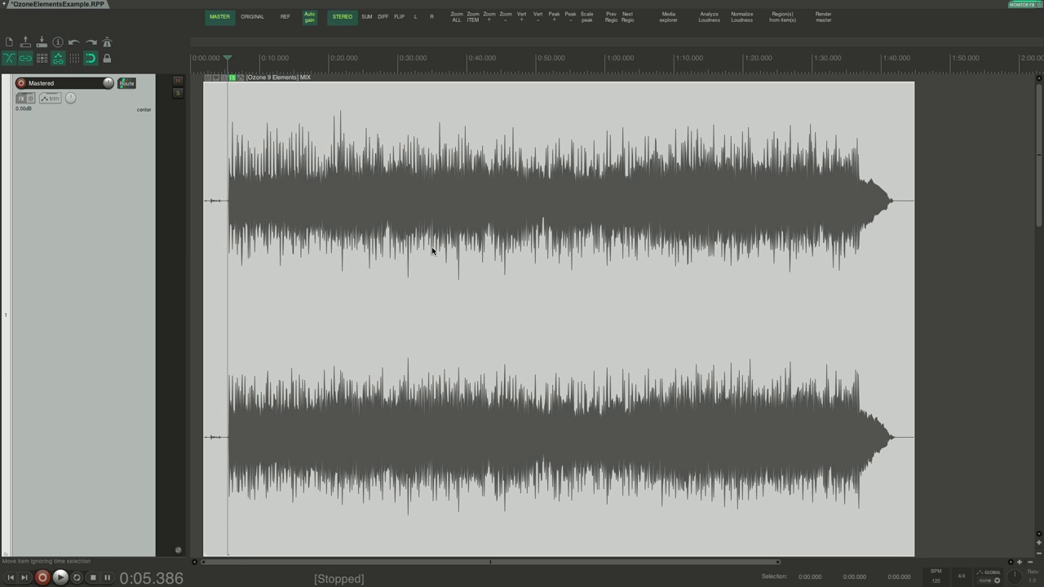
{"action": "left_click_drag", "start_coordinate": [454, 82], "coordinate": [453, 25]}
{"action": "left_click_drag", "start_coordinate": [314, 82], "coordinate": [383, 82]}
{"action": "left_click_drag", "start_coordinate": [307, 311], "coordinate": [393, 314]}
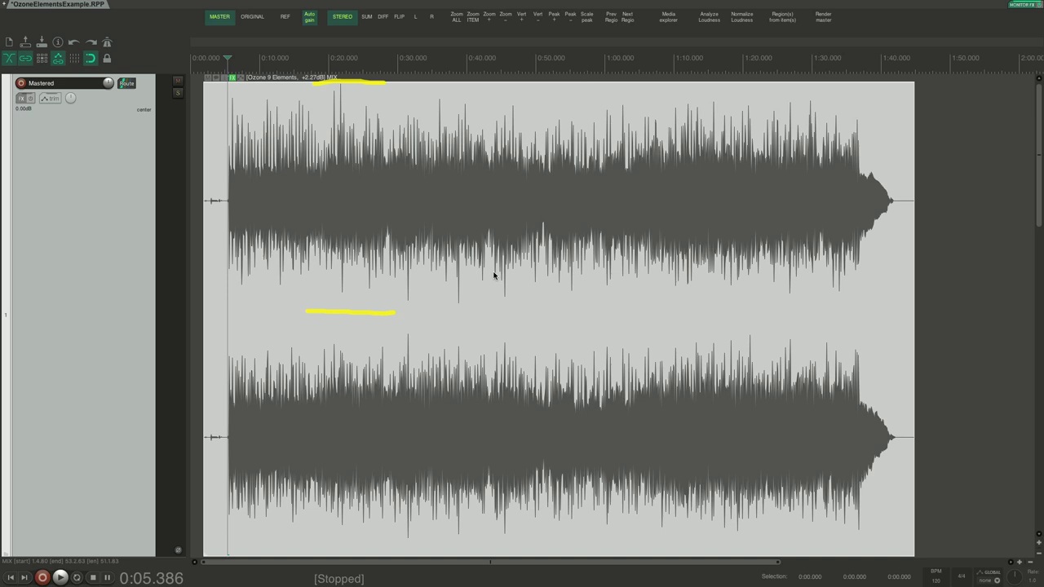
{"action": "left_click_drag", "start_coordinate": [465, 81], "coordinate": [476, 1]}
{"action": "left_click_drag", "start_coordinate": [482, 79], "coordinate": [415, 144]}
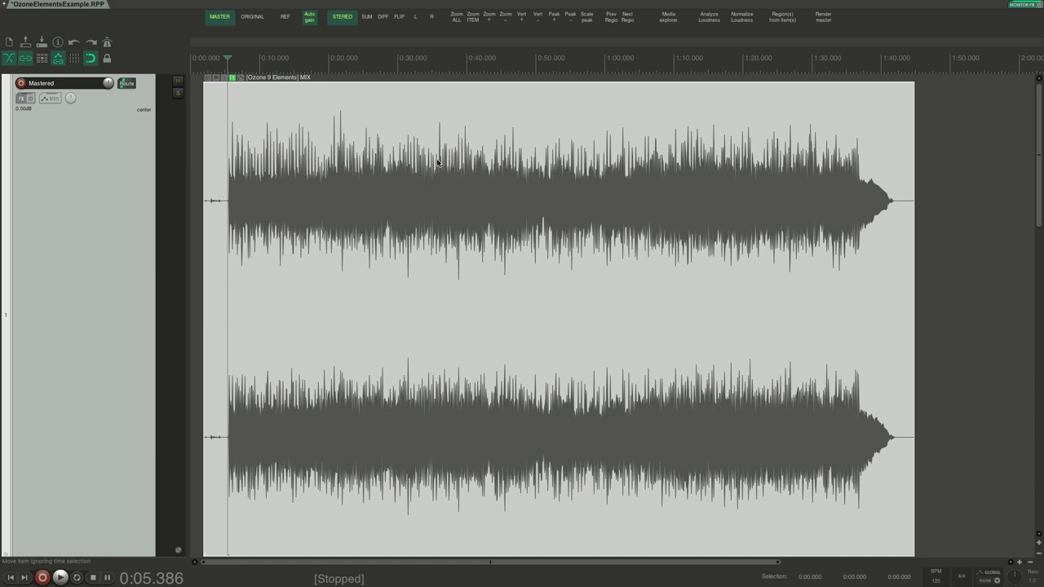
Step: Examine how the peaks in the MIX item's upper-channel waveform stand out from its denser body
{"action": "left_click_drag", "start_coordinate": [282, 160], "coordinate": [729, 159]}
{"action": "left_click_drag", "start_coordinate": [292, 247], "coordinate": [737, 243]}
{"action": "mouse_move", "coordinate": [292, 154]}
{"action": "left_mouse_down"}
{"action": "mouse_move", "coordinate": [327, 139]}
{"action": "mouse_move", "coordinate": [615, 133]}
{"action": "left_mouse_up"}
{"action": "mouse_move", "coordinate": [617, 149]}
{"action": "left_mouse_down"}
{"action": "mouse_move", "coordinate": [655, 129]}
{"action": "mouse_move", "coordinate": [683, 132]}
{"action": "left_mouse_up"}
{"action": "left_click_drag", "start_coordinate": [307, 269], "coordinate": [331, 256]}
{"action": "left_click", "coordinate": [385, 263]}
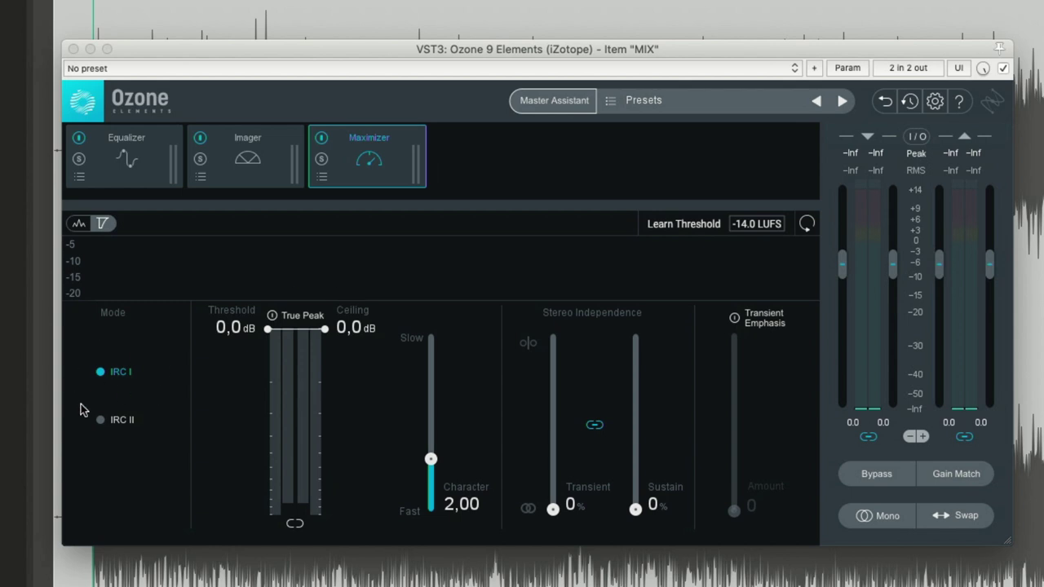
Step: Examine the Maximizer's IRC I and IRC II mode options
{"action": "mouse_move", "coordinate": [70, 349]}
{"action": "left_mouse_down"}
{"action": "mouse_move", "coordinate": [172, 492]}
{"action": "mouse_move", "coordinate": [171, 455]}
{"action": "left_mouse_up"}
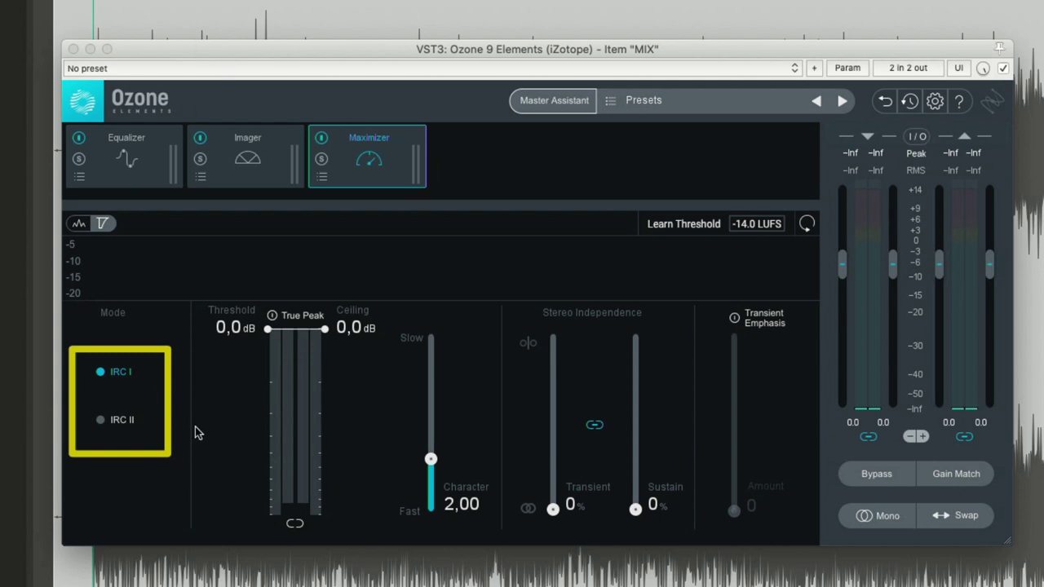
Step: Open Ozone 9 Elements on the MIX item and set the Maximizer's threshold to -7.9 dB and ceiling to -1.0 dB
{"action": "mouse_move", "coordinate": [268, 328]}
{"action": "left_mouse_down"}
{"action": "mouse_move", "coordinate": [265, 361]}
{"action": "mouse_move", "coordinate": [250, 326]}
{"action": "left_mouse_up"}
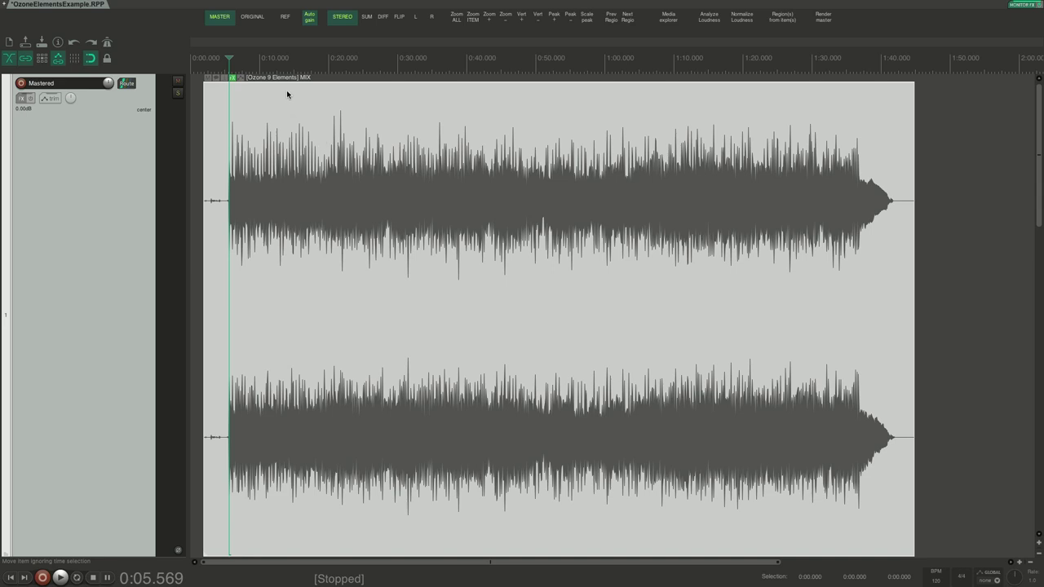
{"action": "left_click_drag", "start_coordinate": [289, 79], "coordinate": [457, 89]}
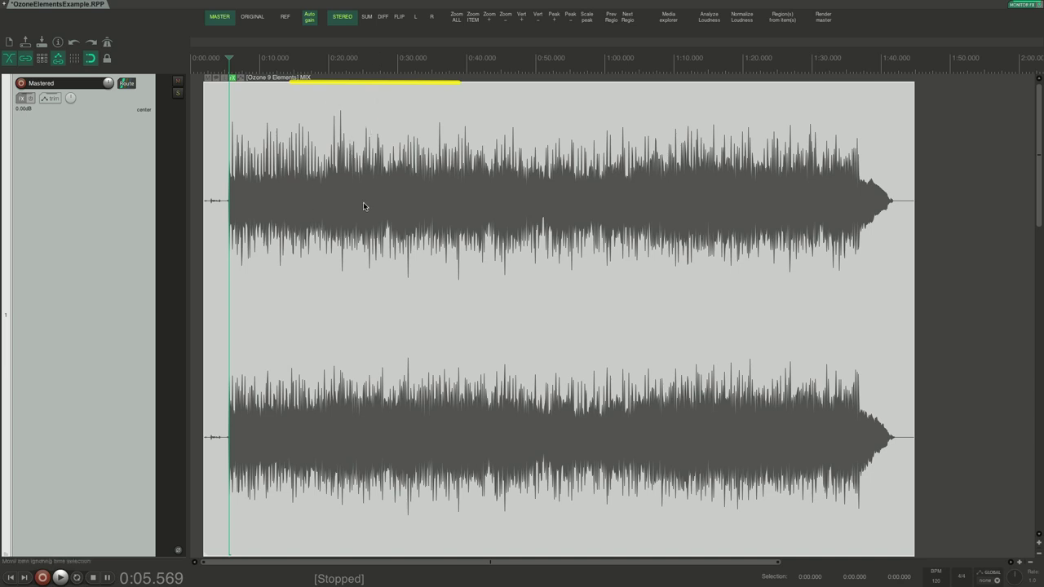
{"action": "left_click", "coordinate": [232, 78]}
{"action": "left_click_drag", "start_coordinate": [232, 329], "coordinate": [234, 448]}
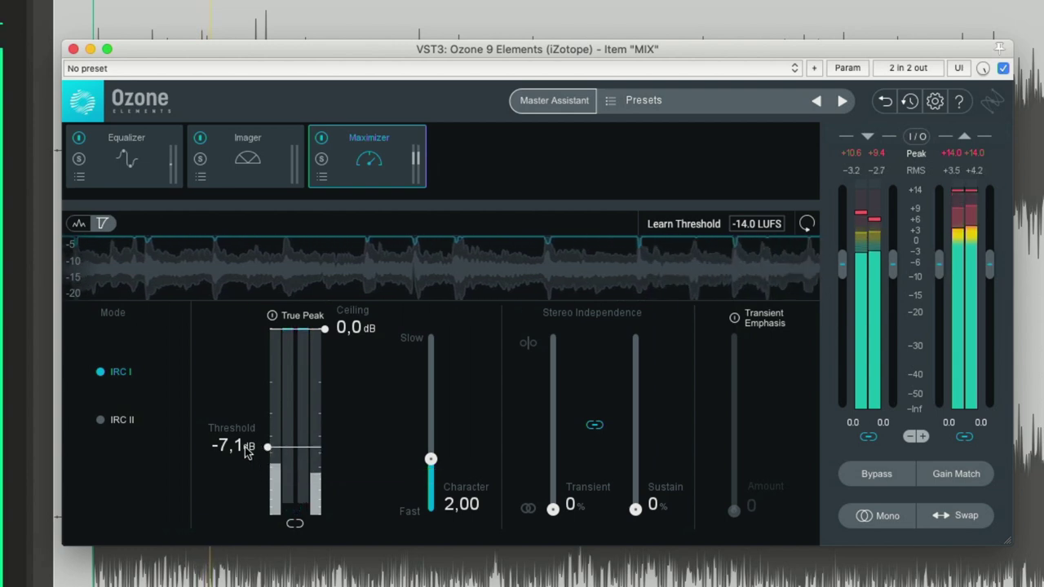
{"action": "left_click_drag", "start_coordinate": [269, 447], "coordinate": [269, 453]}
{"action": "left_click_drag", "start_coordinate": [325, 328], "coordinate": [332, 362]}
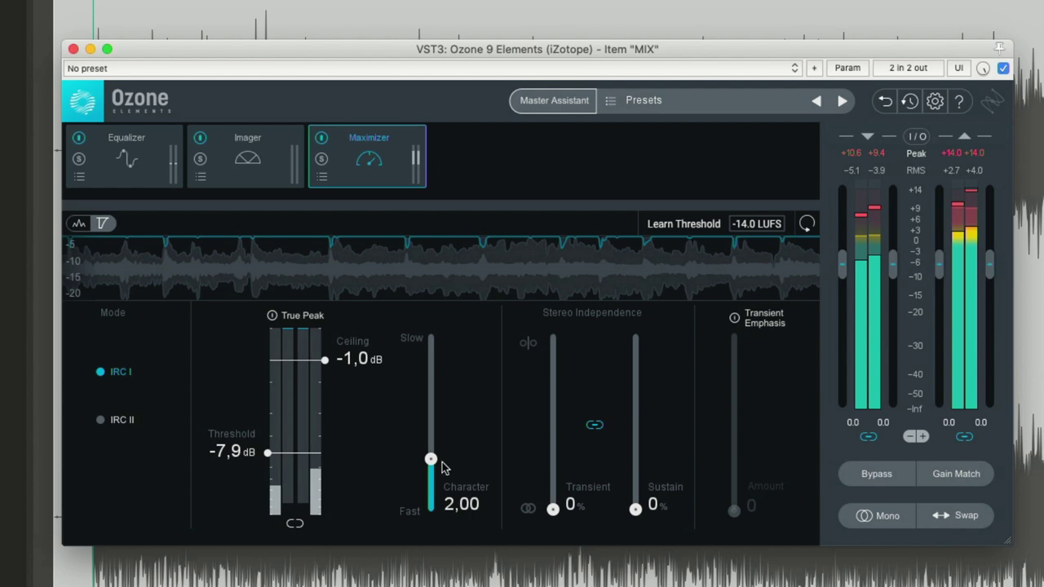
Step: Lower the Maximizer's threshold to -16.1 dB and compare the Character at 0.00 and 10.00, settling on 2.55
{"action": "left_click_drag", "start_coordinate": [266, 453], "coordinate": [267, 499]}
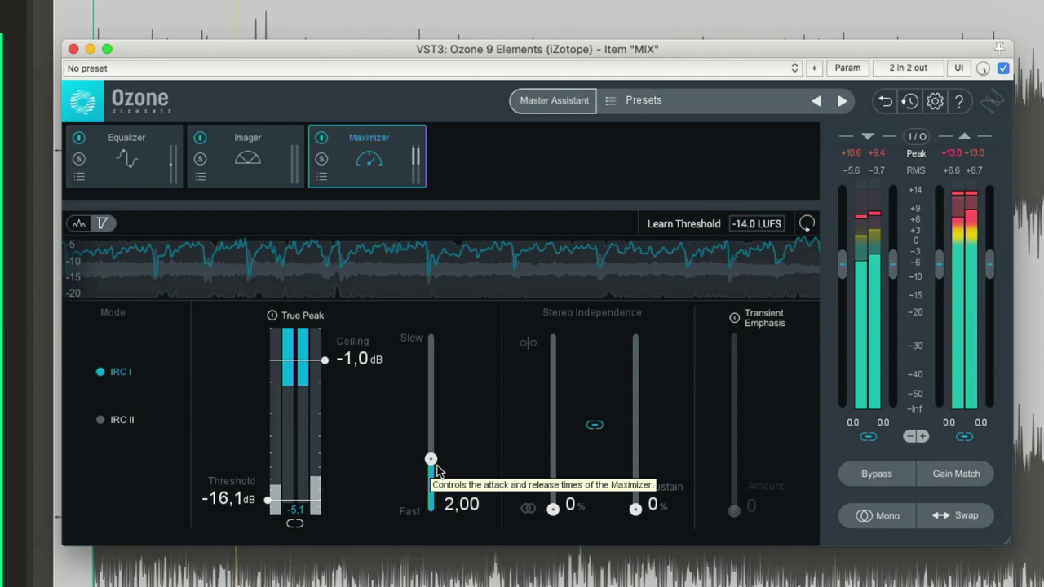
{"action": "left_click_drag", "start_coordinate": [431, 460], "coordinate": [435, 519]}
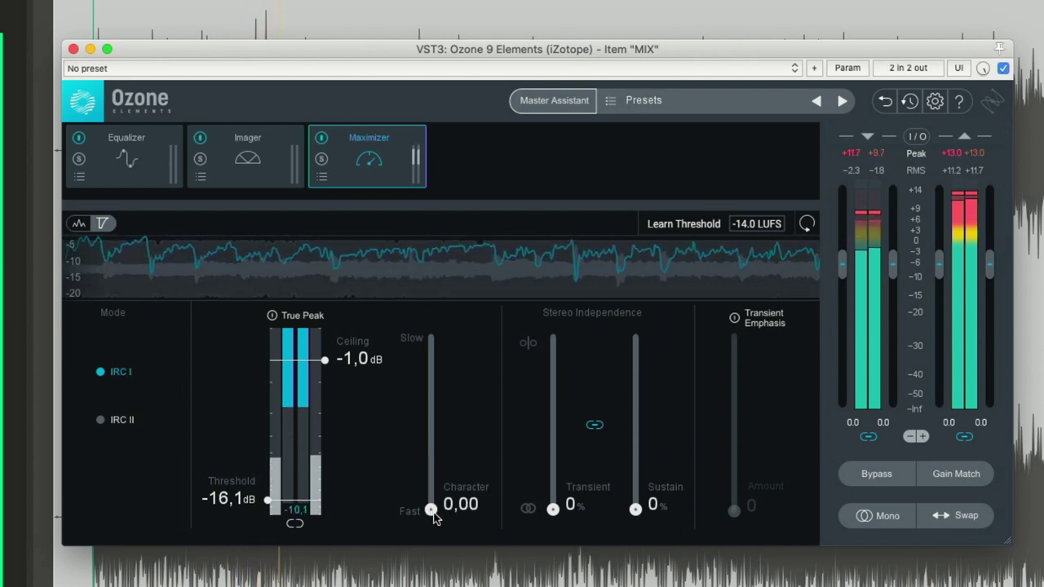
{"action": "left_click_drag", "start_coordinate": [433, 509], "coordinate": [421, 275]}
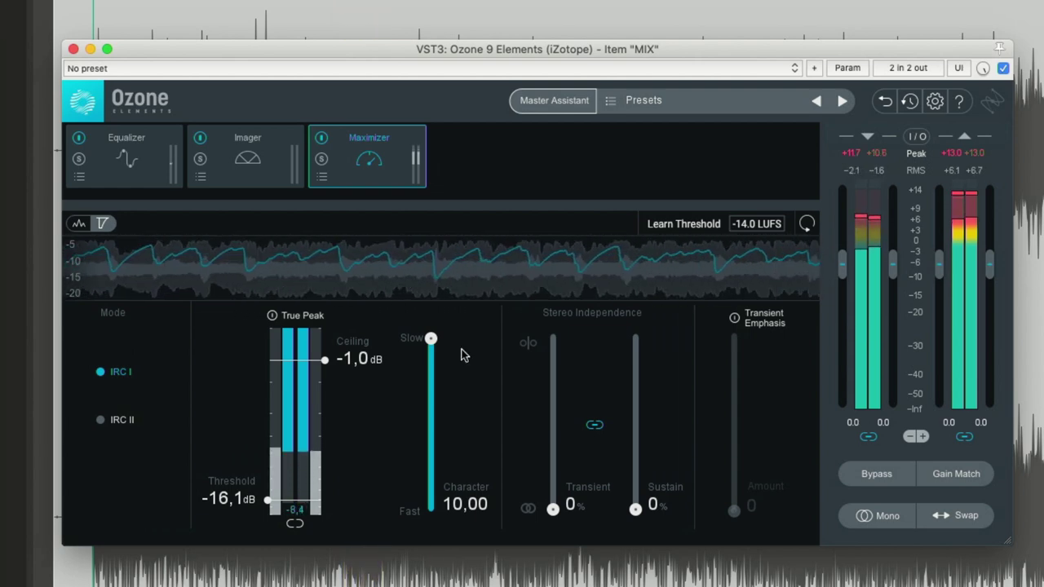
{"action": "left_click_drag", "start_coordinate": [431, 341], "coordinate": [465, 463]}
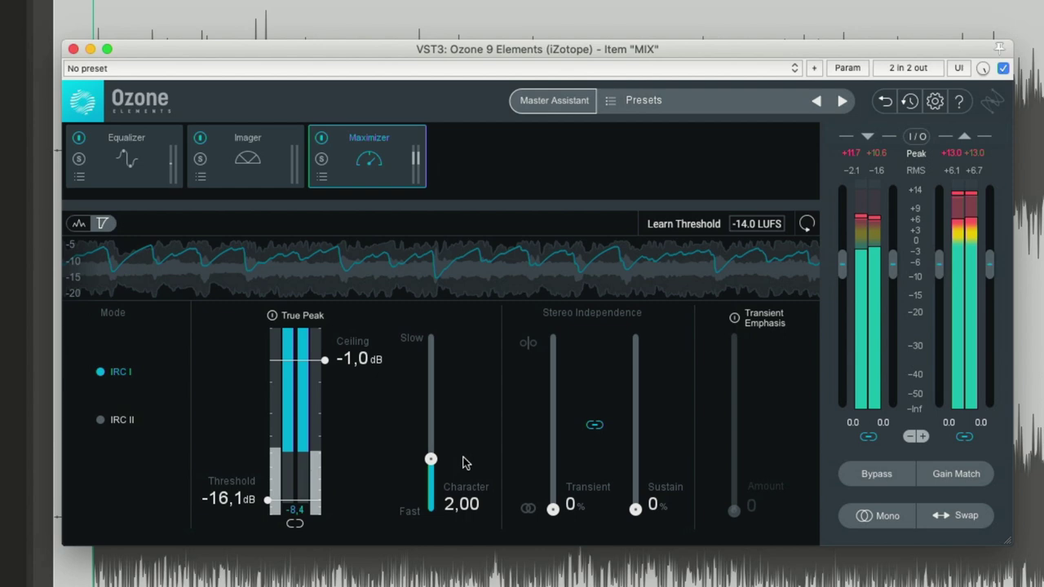
{"action": "left_click_drag", "start_coordinate": [432, 459], "coordinate": [434, 522]}
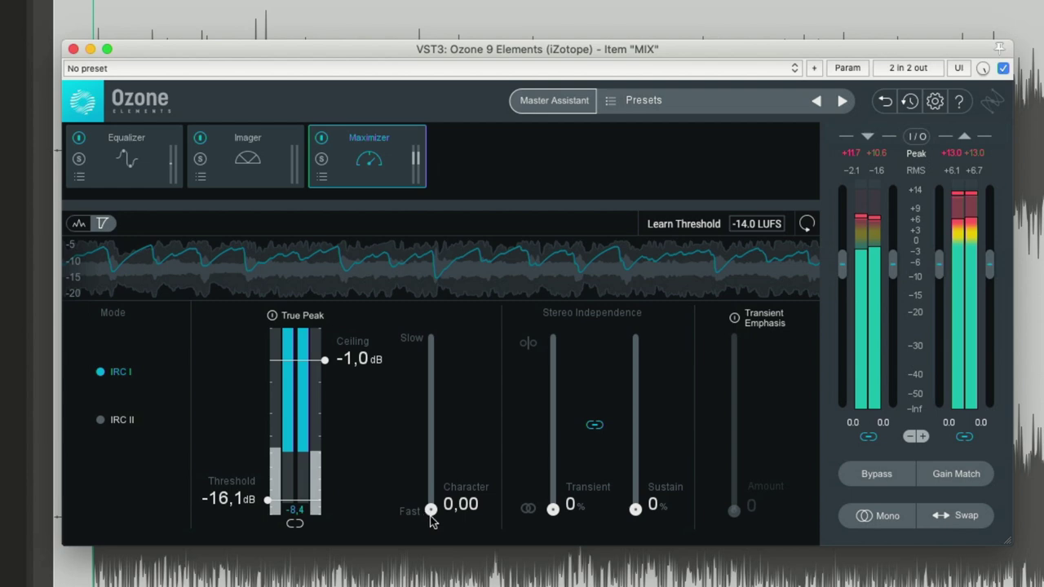
{"action": "left_click_drag", "start_coordinate": [431, 509], "coordinate": [430, 341]}
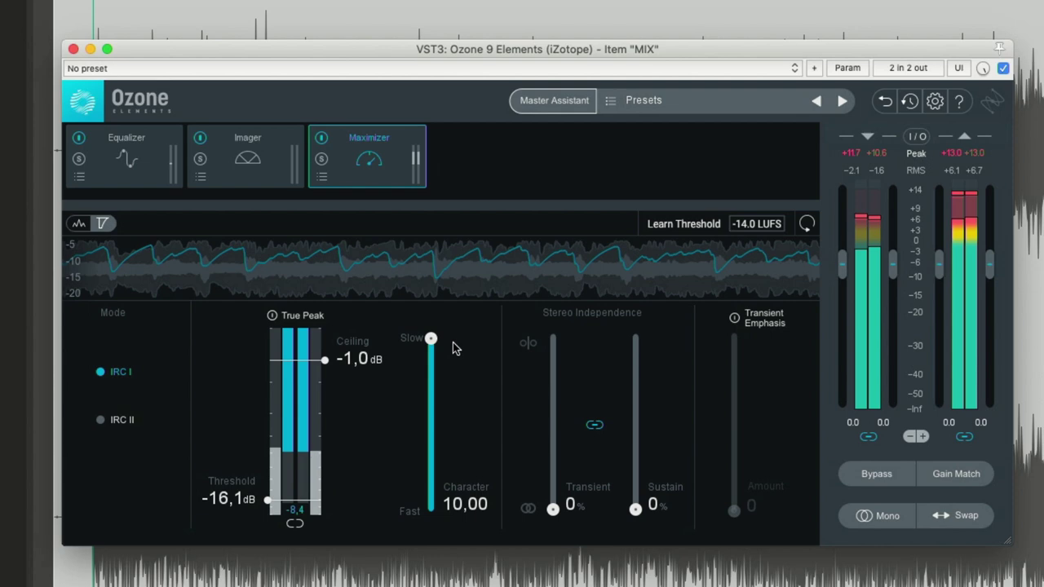
{"action": "left_click_drag", "start_coordinate": [453, 342], "coordinate": [469, 444]}
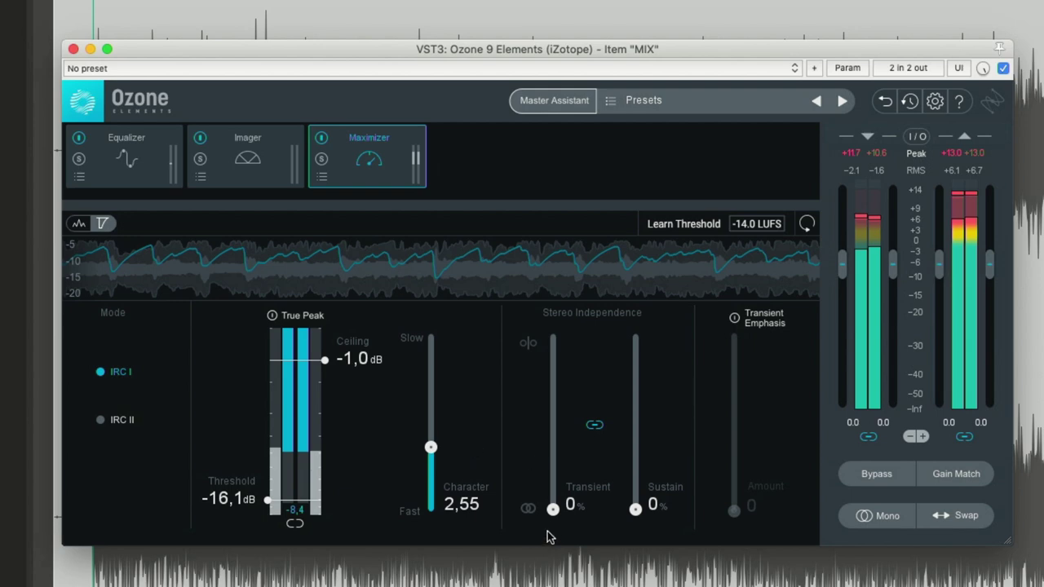
Step: Try the linked Transient and Sustain stereo independence at about 52%, 0% and 100%, ending at 70%
{"action": "left_click_drag", "start_coordinate": [548, 514], "coordinate": [552, 421]}
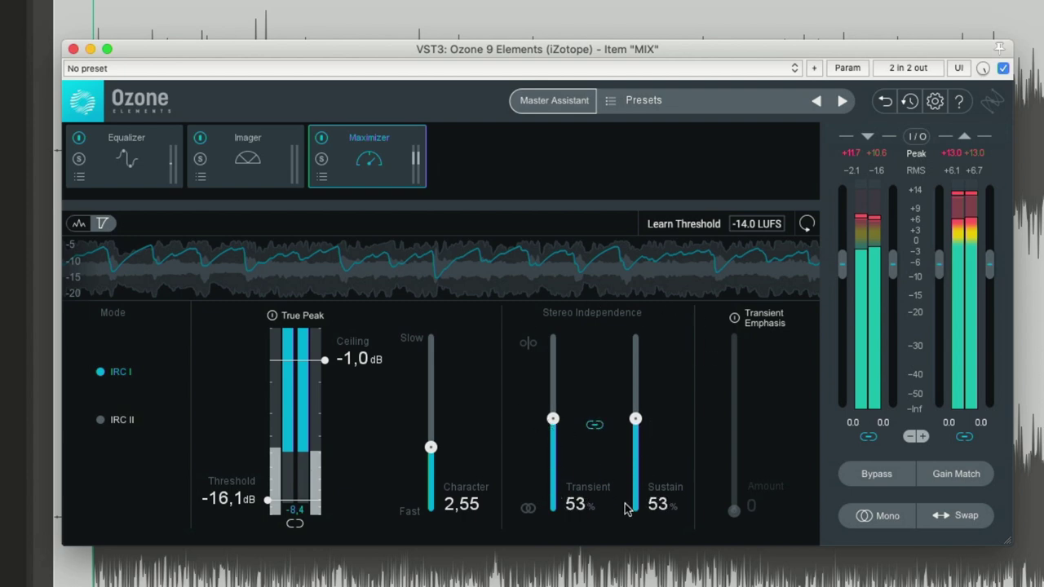
{"action": "left_click_drag", "start_coordinate": [553, 422], "coordinate": [553, 428]}
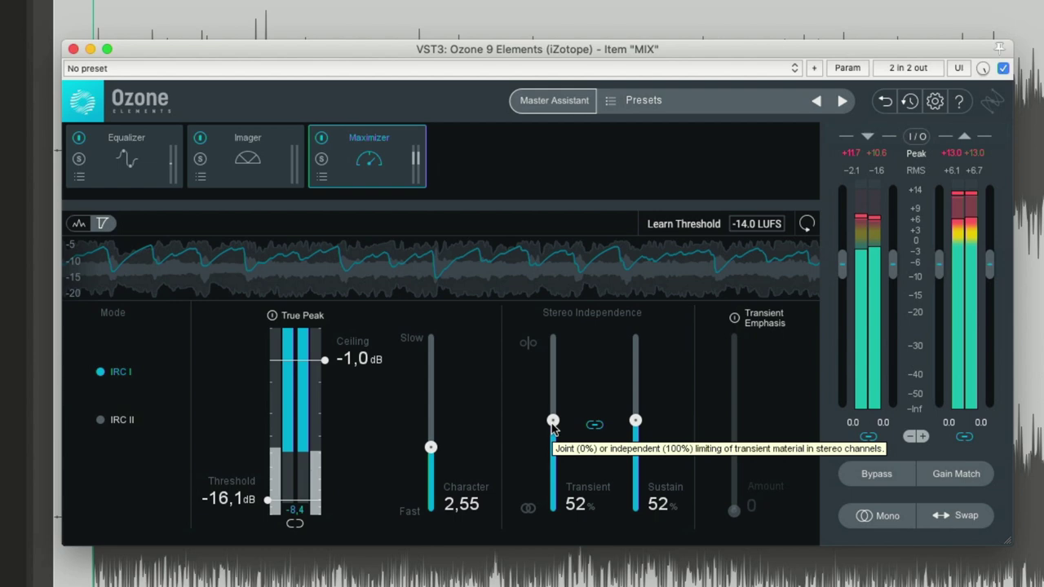
{"action": "left_click_drag", "start_coordinate": [553, 426], "coordinate": [553, 509]}
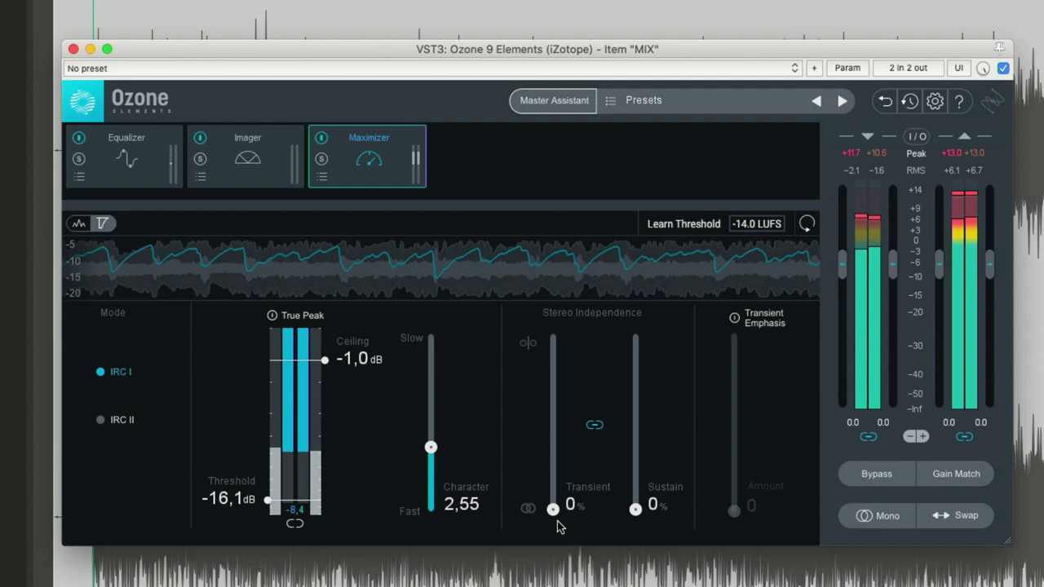
{"action": "left_click_drag", "start_coordinate": [553, 509], "coordinate": [554, 281]}
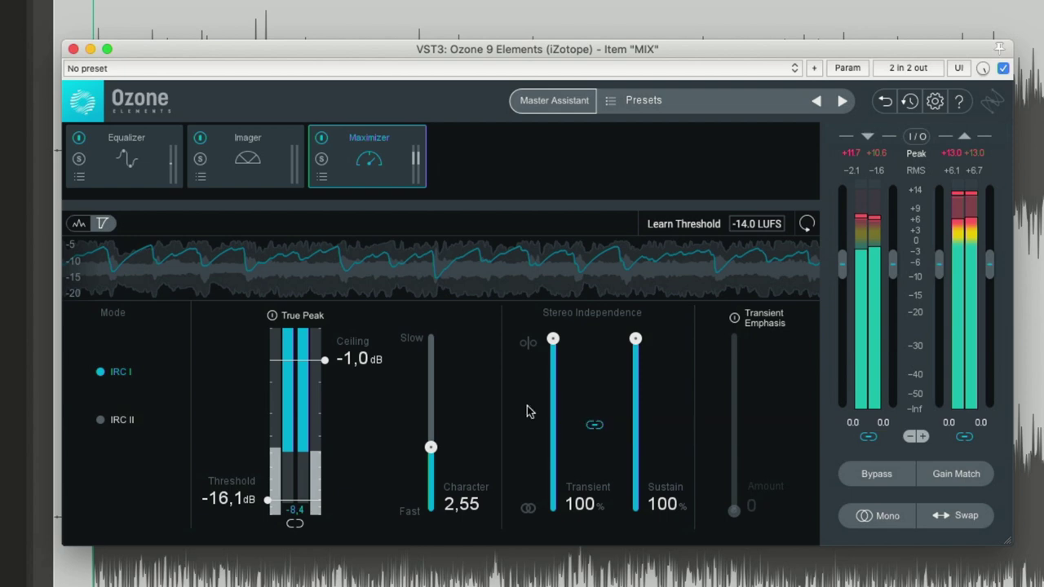
{"action": "left_click_drag", "start_coordinate": [553, 339], "coordinate": [542, 511]}
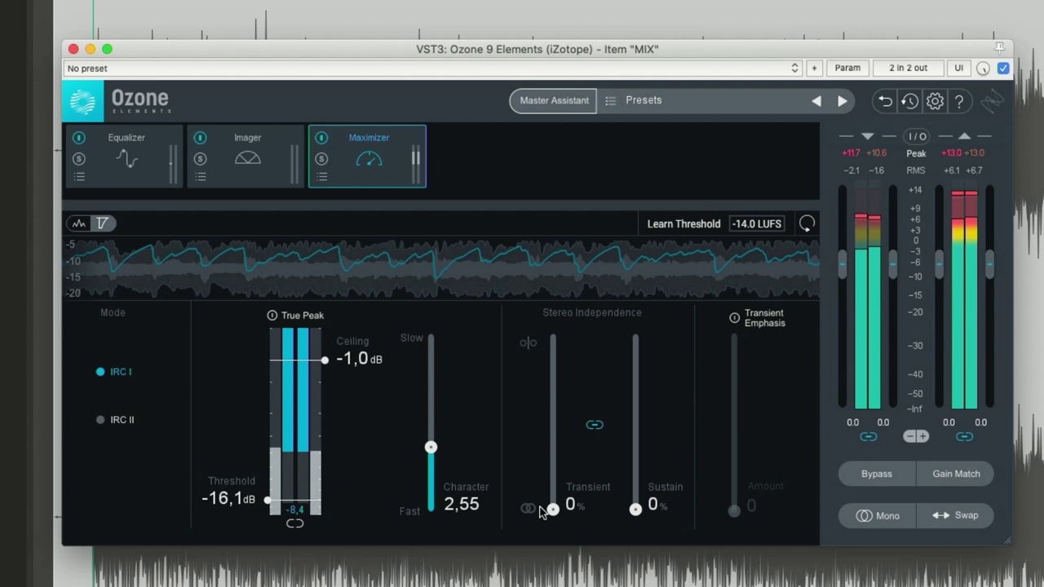
{"action": "left_click_drag", "start_coordinate": [539, 508], "coordinate": [563, 406]}
Step: Unlink Stereo Independence to try Transient at 100% with Sustain at 0%, and relink them with both at 100%
{"action": "left_click", "coordinate": [595, 425]}
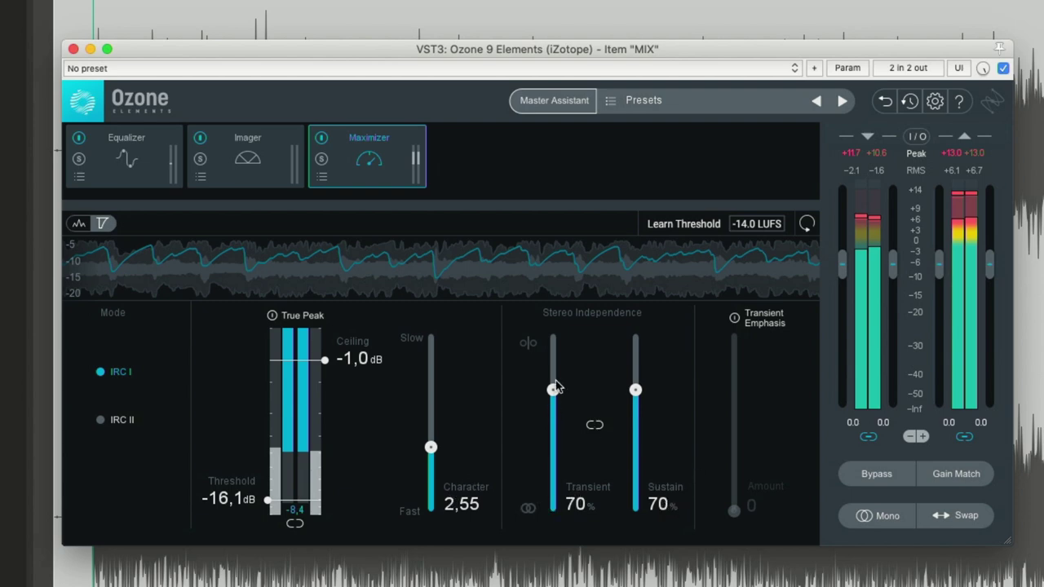
{"action": "left_click_drag", "start_coordinate": [553, 389], "coordinate": [553, 303]}
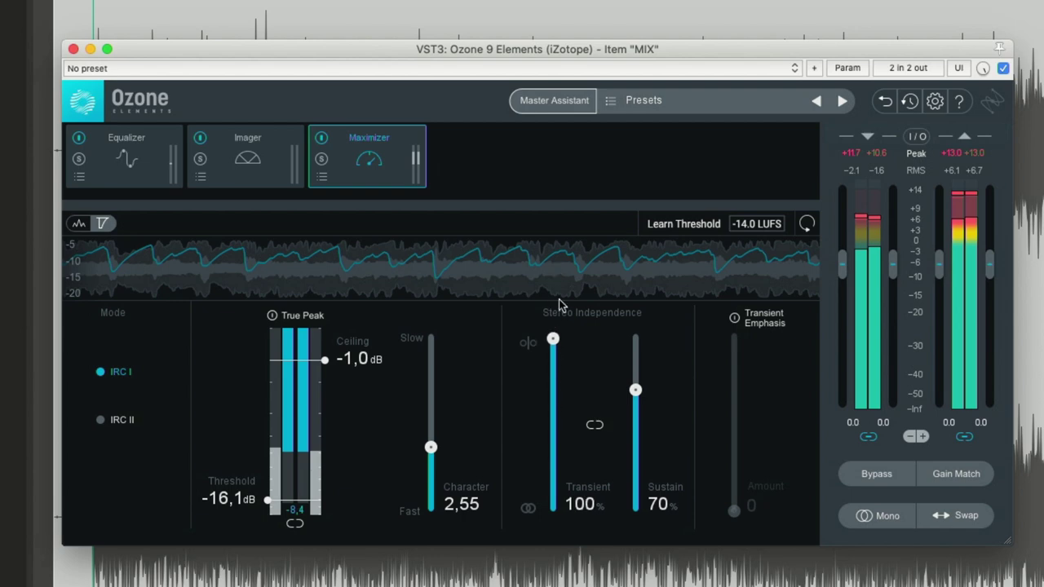
{"action": "left_click", "coordinate": [637, 415]}
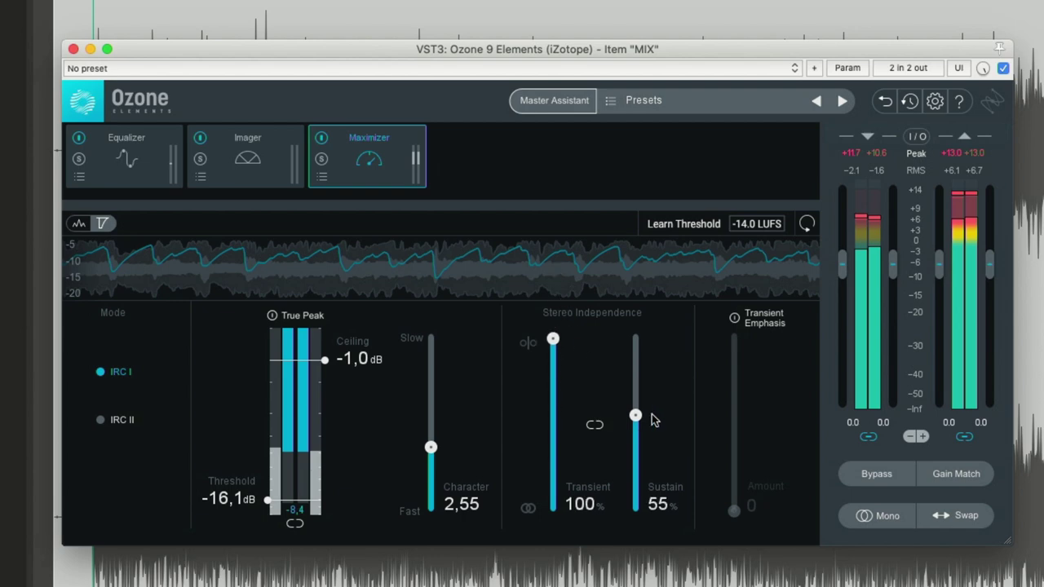
{"action": "left_click_drag", "start_coordinate": [639, 418], "coordinate": [658, 525]}
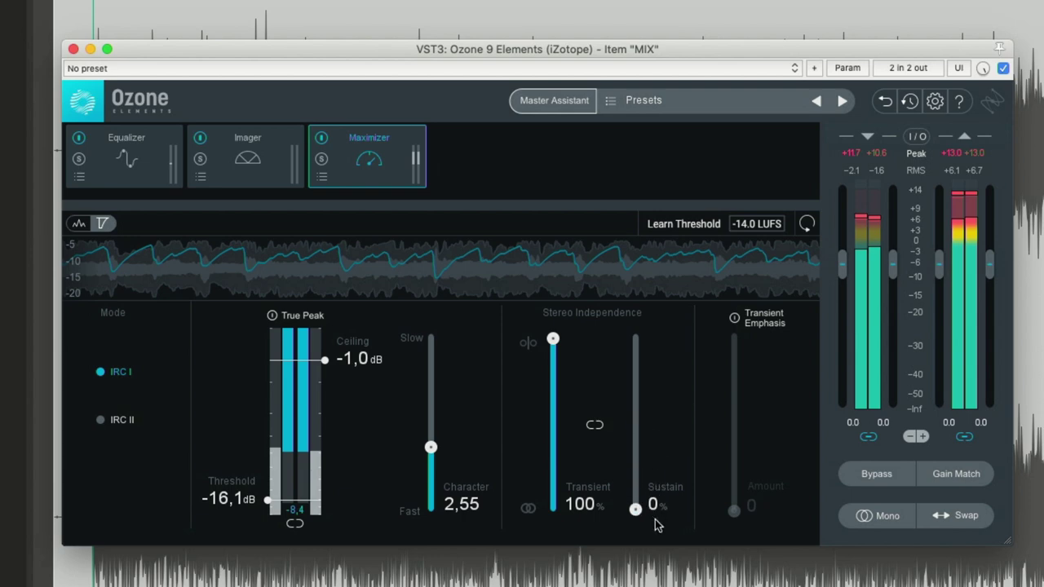
{"action": "left_click", "coordinate": [595, 424]}
{"action": "left_click_drag", "start_coordinate": [553, 506], "coordinate": [559, 279]}
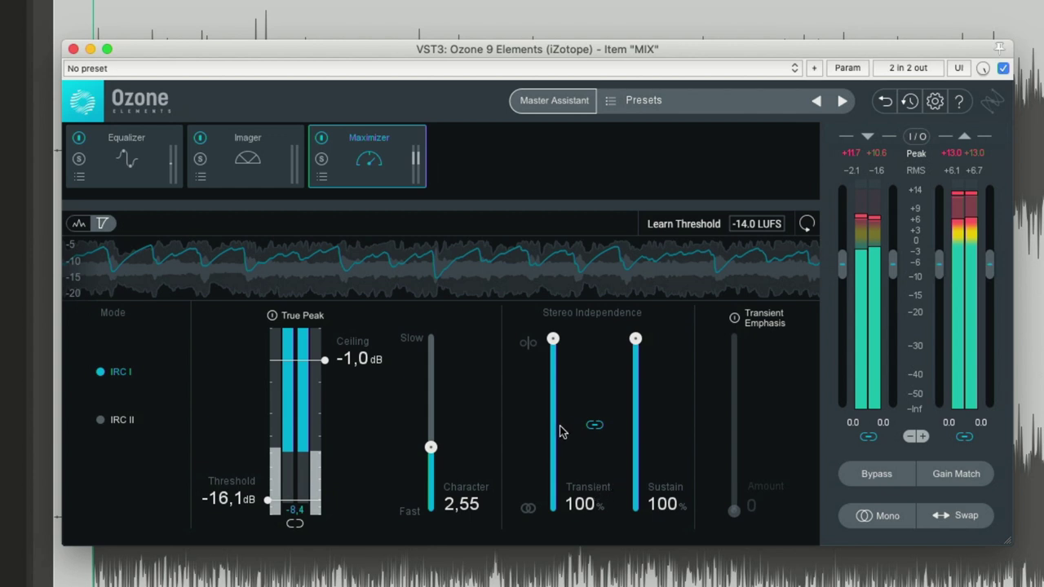
Step: Set the Maximizer's Character to 4.00 and turn on Transient Emphasis
{"action": "left_click_drag", "start_coordinate": [296, 219], "coordinate": [983, 289]}
{"action": "left_click_drag", "start_coordinate": [431, 447], "coordinate": [433, 422]}
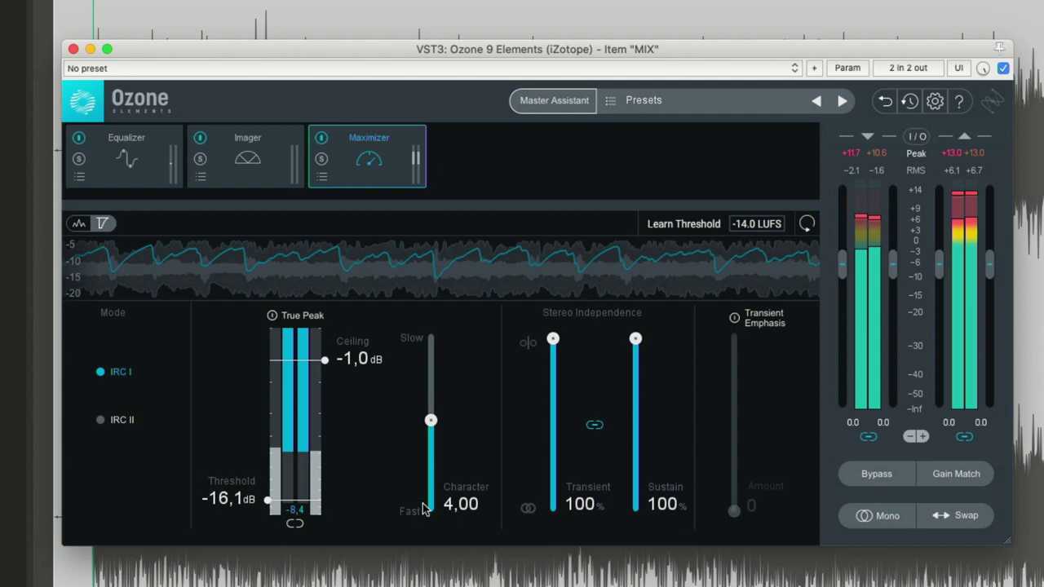
{"action": "mouse_move", "coordinate": [733, 440]}
{"action": "left_mouse_down"}
{"action": "mouse_move", "coordinate": [724, 437]}
{"action": "mouse_move", "coordinate": [736, 466]}
{"action": "mouse_move", "coordinate": [733, 443]}
{"action": "left_mouse_up"}
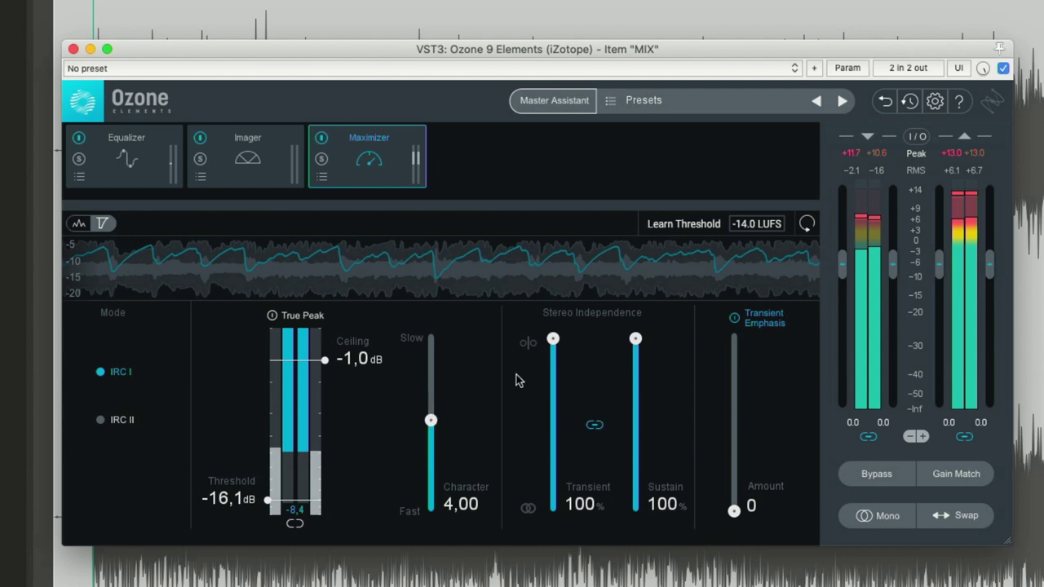
Step: Reset the Maximizer with its threshold at 0.0 dB and link the threshold to the ceiling
{"action": "left_click", "coordinate": [807, 225]}
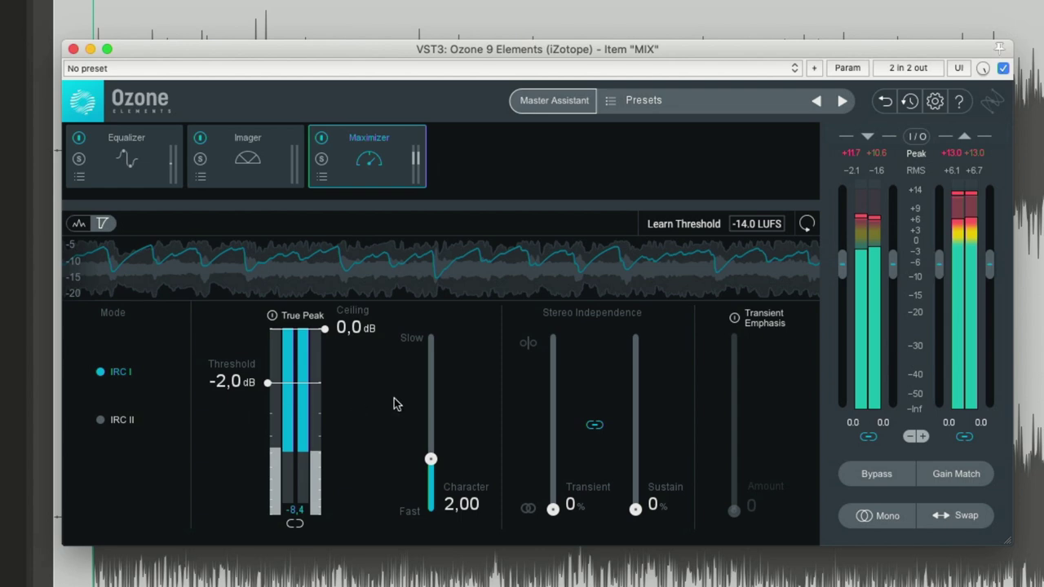
{"action": "left_click_drag", "start_coordinate": [269, 382], "coordinate": [246, 228]}
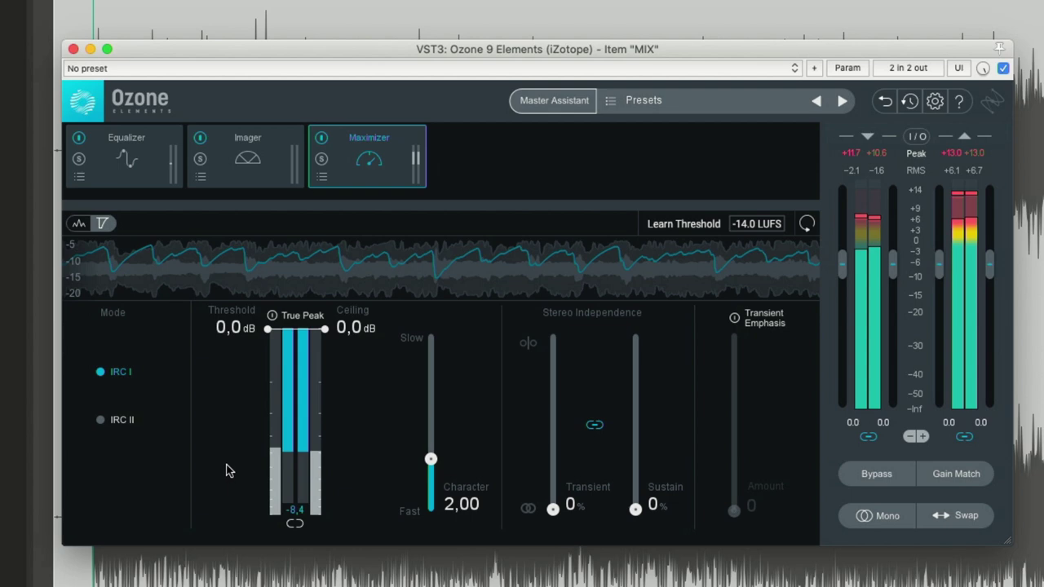
{"action": "left_click_drag", "start_coordinate": [252, 499], "coordinate": [346, 540]}
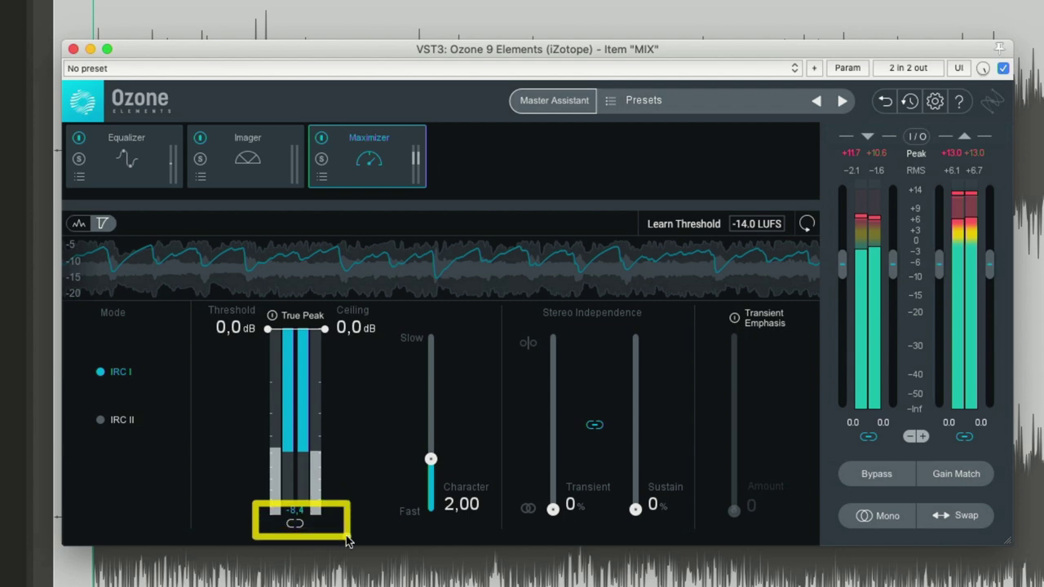
{"action": "left_click", "coordinate": [295, 525]}
Step: Lower the linked threshold and ceiling together to -13.0 dB
{"action": "left_click_drag", "start_coordinate": [238, 328], "coordinate": [245, 400]}
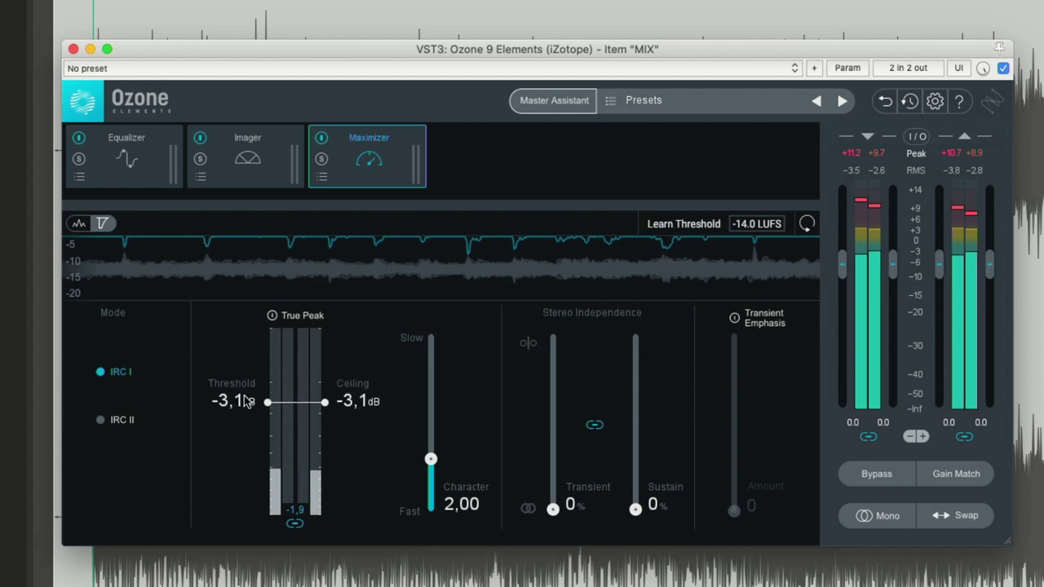
{"action": "left_click_drag", "start_coordinate": [244, 400], "coordinate": [226, 489]}
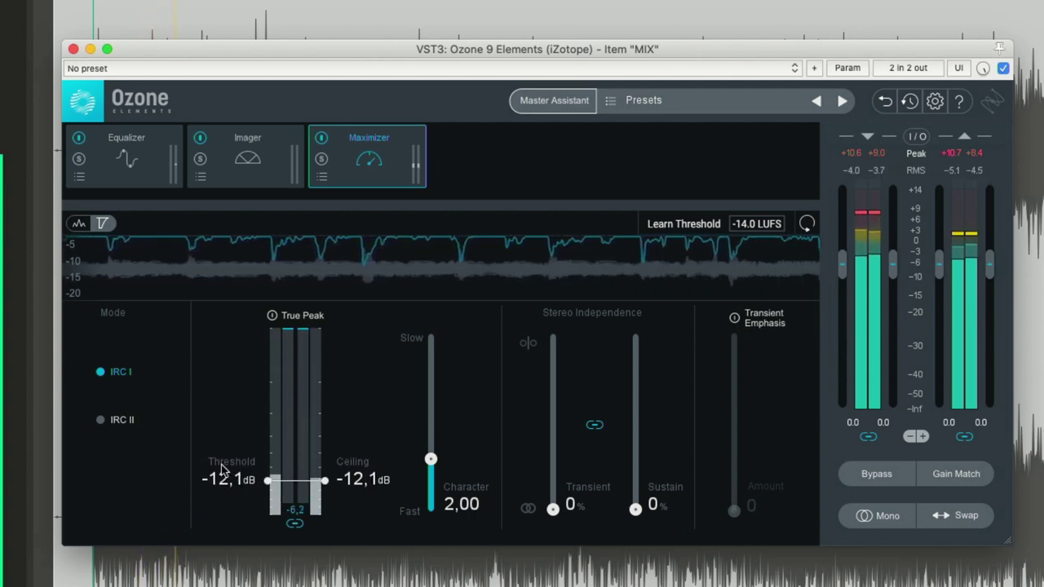
{"action": "left_click_drag", "start_coordinate": [231, 482], "coordinate": [234, 489]}
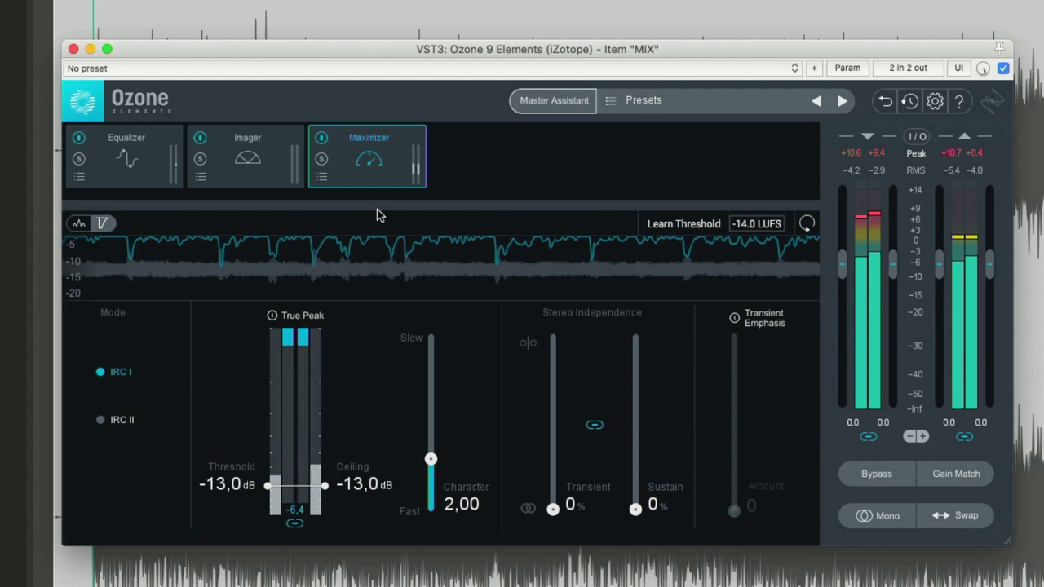
Step: Switch the Maximizer module off and on during playback to compare the limited and unlimited sound
{"action": "left_click", "coordinate": [323, 135]}
{"action": "left_click", "coordinate": [323, 135]}
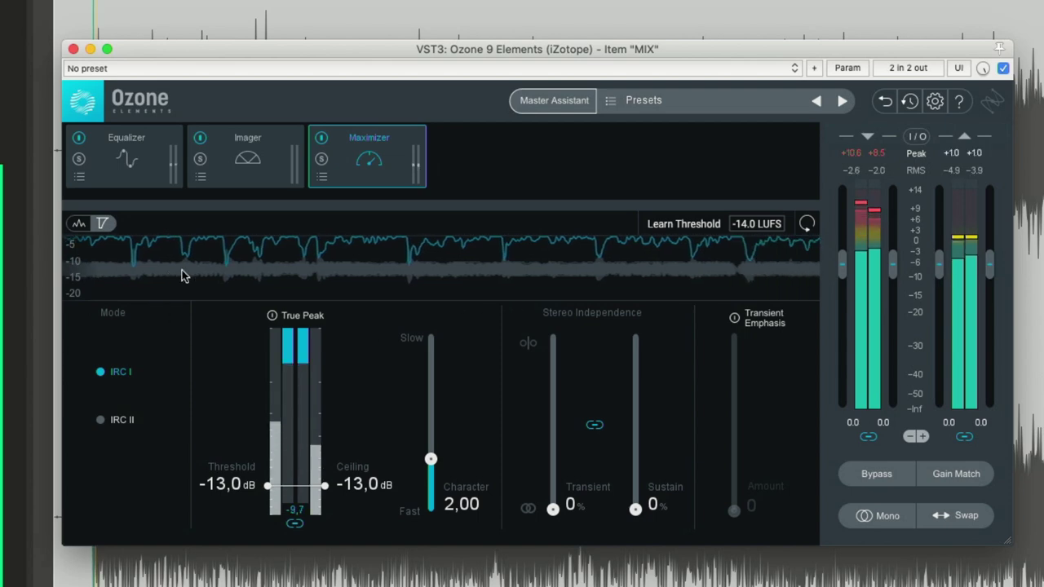
{"action": "left_click", "coordinate": [321, 138]}
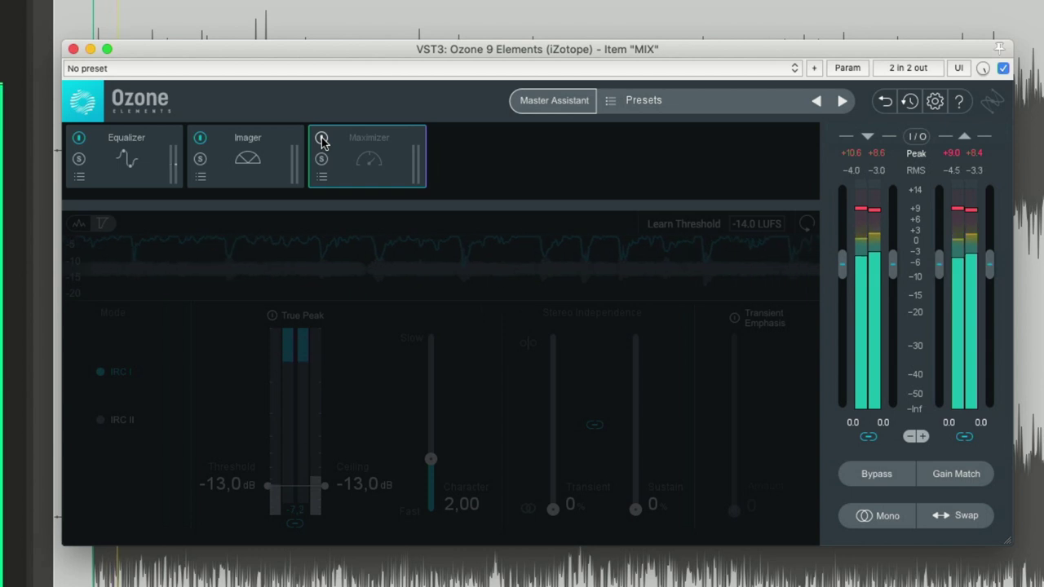
{"action": "left_click", "coordinate": [321, 139]}
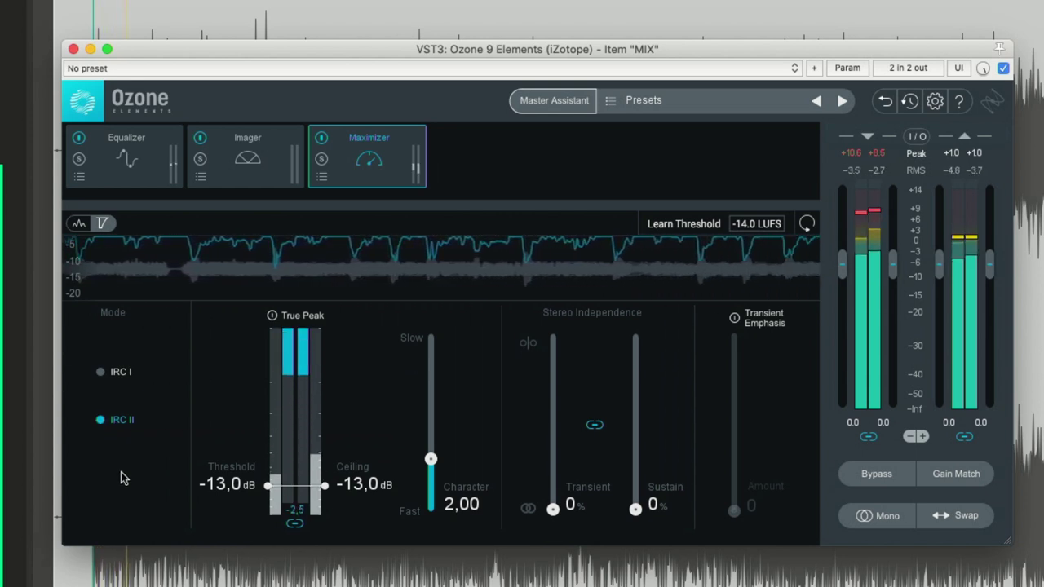
Step: Compare the Maximizer's IRC I and IRC II modes, keep IRC II, and set the Character to 0.00
{"action": "left_click", "coordinate": [112, 371]}
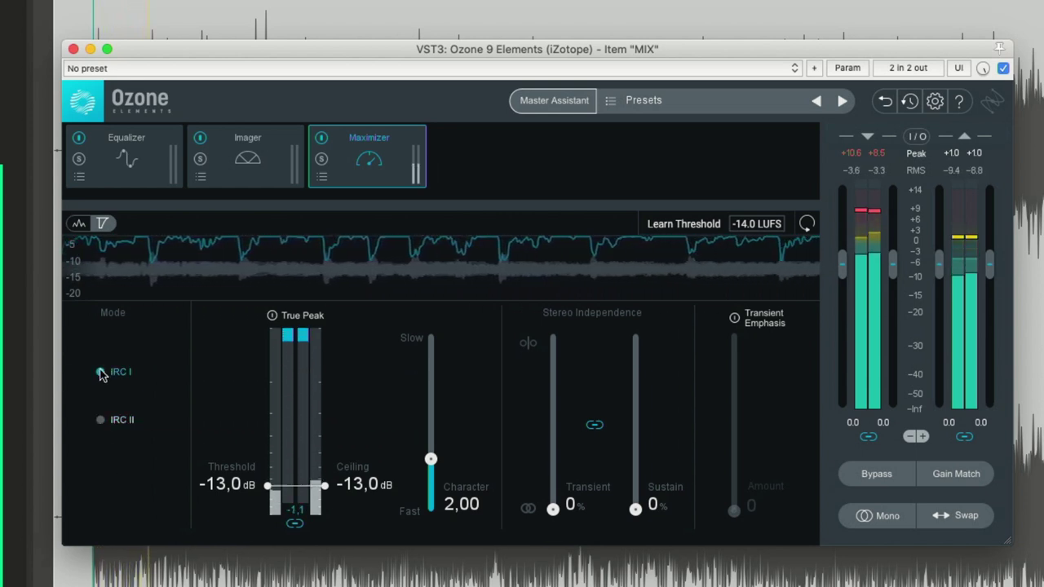
{"action": "left_click", "coordinate": [98, 423]}
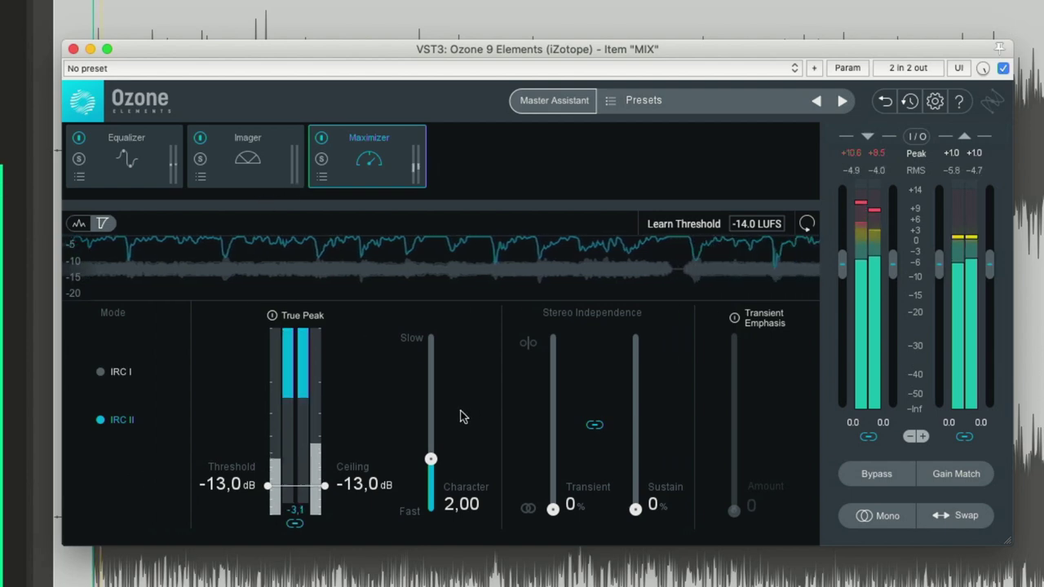
{"action": "left_click_drag", "start_coordinate": [430, 462], "coordinate": [425, 520]}
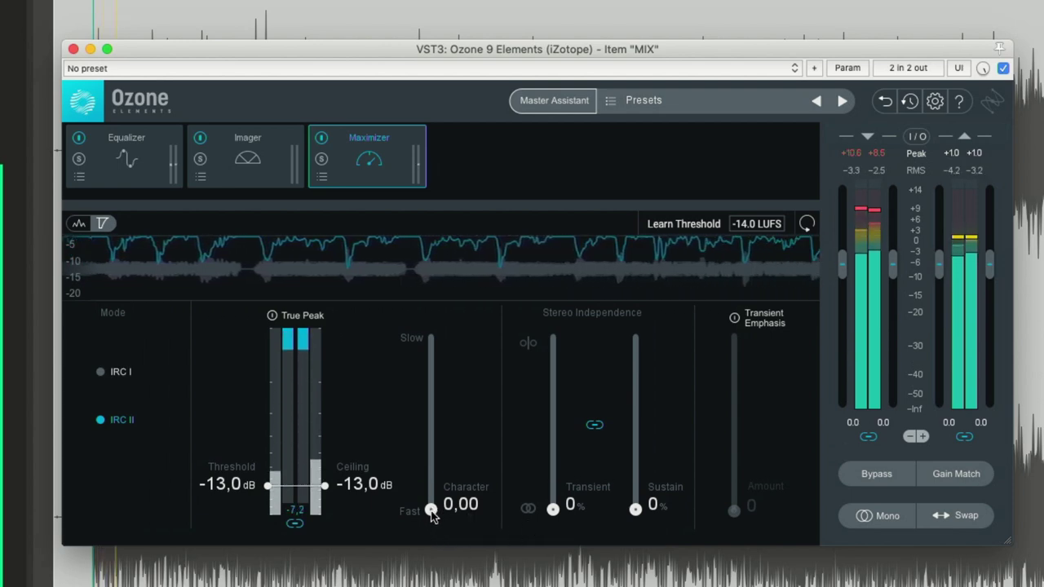
Step: Set the Maximizer's Character to 1.80 and the linked Stereo Independence amounts to 100%, and compare the module off and on
{"action": "scroll", "coordinate": [433, 509], "scroll_direction": "up", "scroll_amount": 1}
{"action": "left_click_drag", "start_coordinate": [435, 510], "coordinate": [437, 467]}
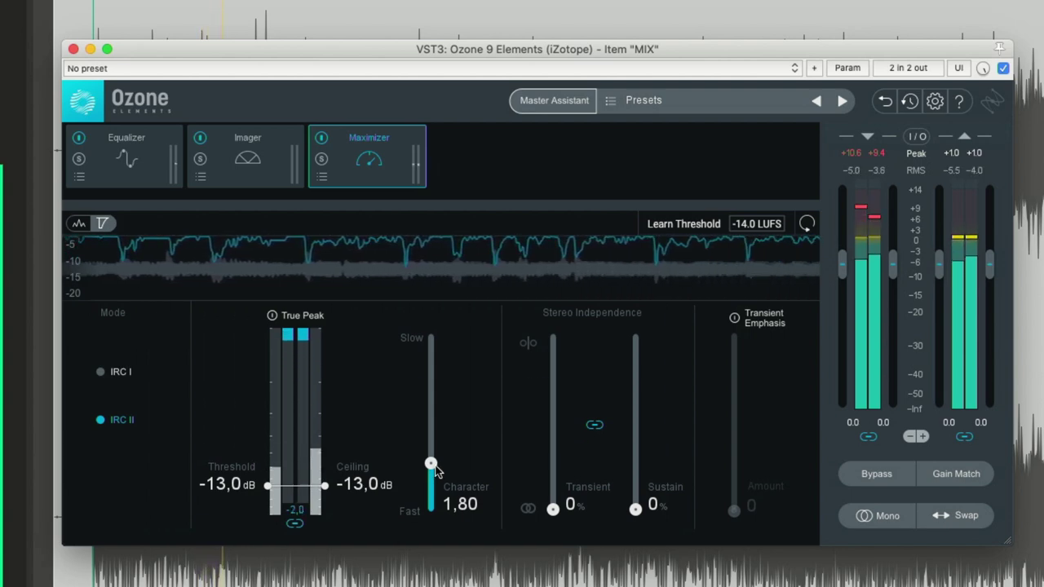
{"action": "left_click_drag", "start_coordinate": [553, 508], "coordinate": [548, 326]}
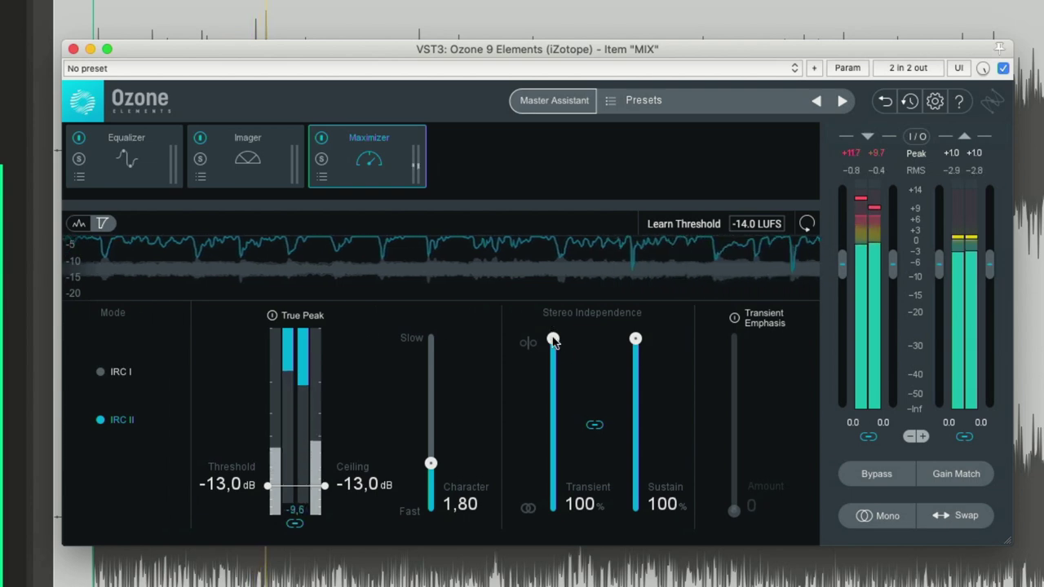
{"action": "left_click", "coordinate": [320, 138]}
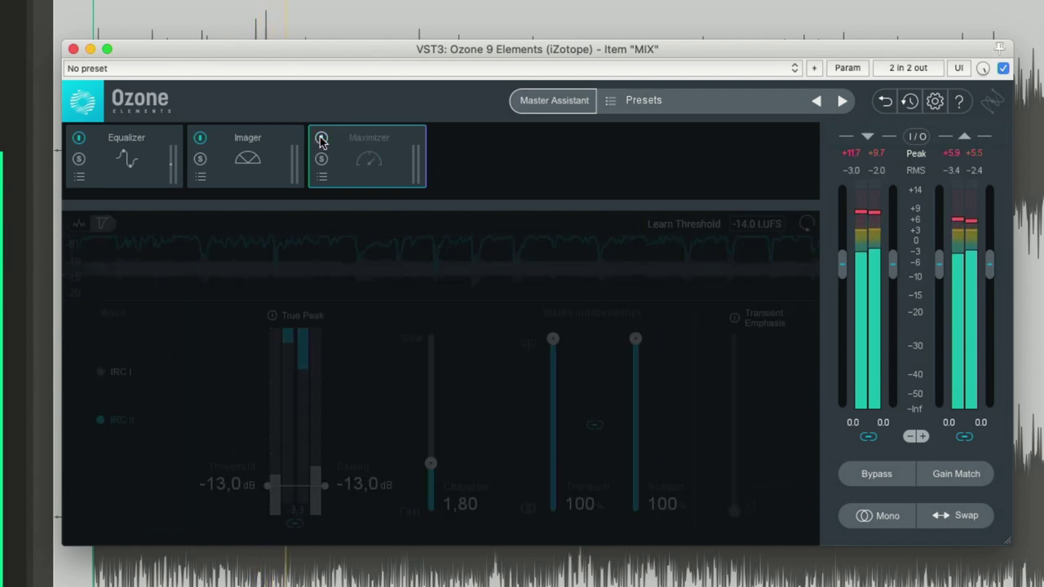
{"action": "left_click", "coordinate": [321, 138]}
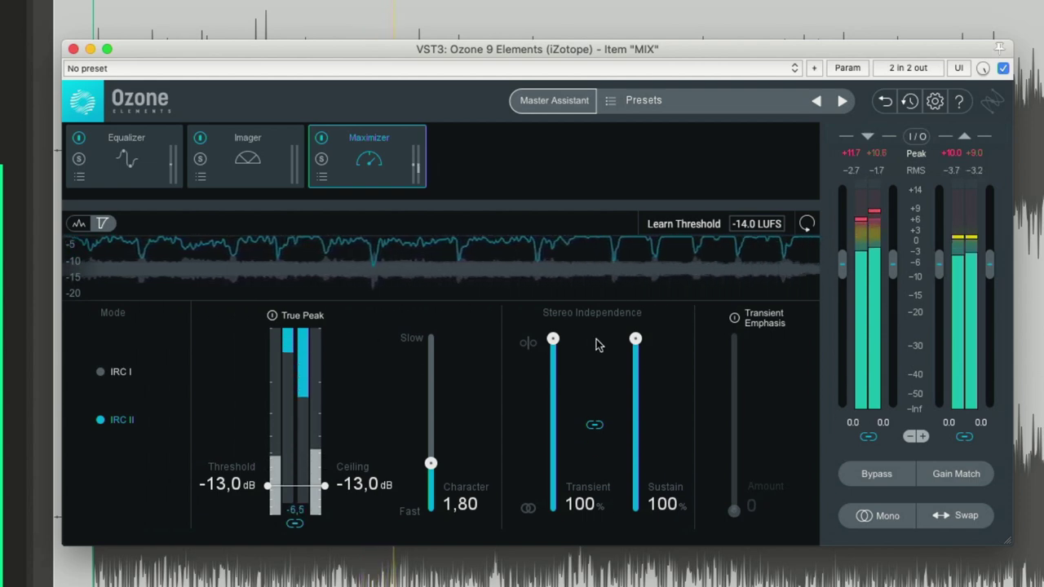
Step: Turn on Transient Emphasis, try amounts of 200 and 53 while comparing it off and on, and set the amount to 44
{"action": "left_click", "coordinate": [734, 511]}
{"action": "left_click_drag", "start_coordinate": [734, 510], "coordinate": [735, 309]}
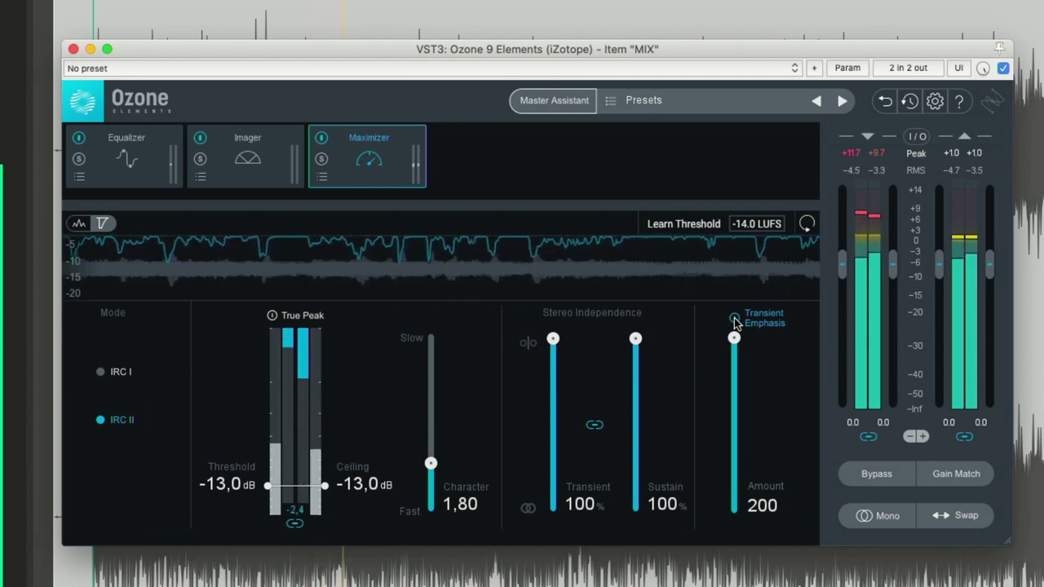
{"action": "left_click_drag", "start_coordinate": [733, 334], "coordinate": [734, 465]}
{"action": "left_click", "coordinate": [735, 319]}
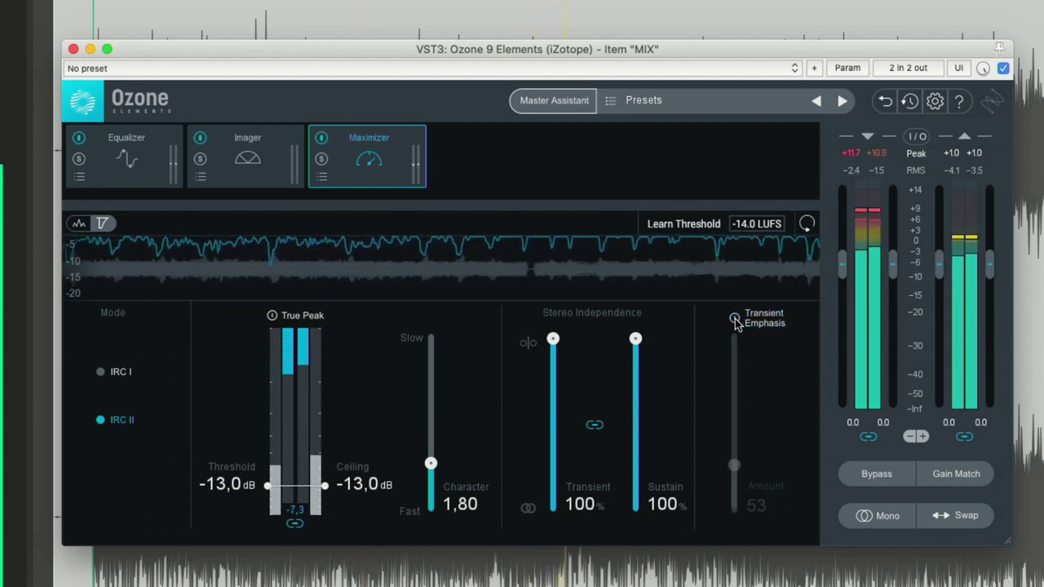
{"action": "left_click", "coordinate": [735, 319]}
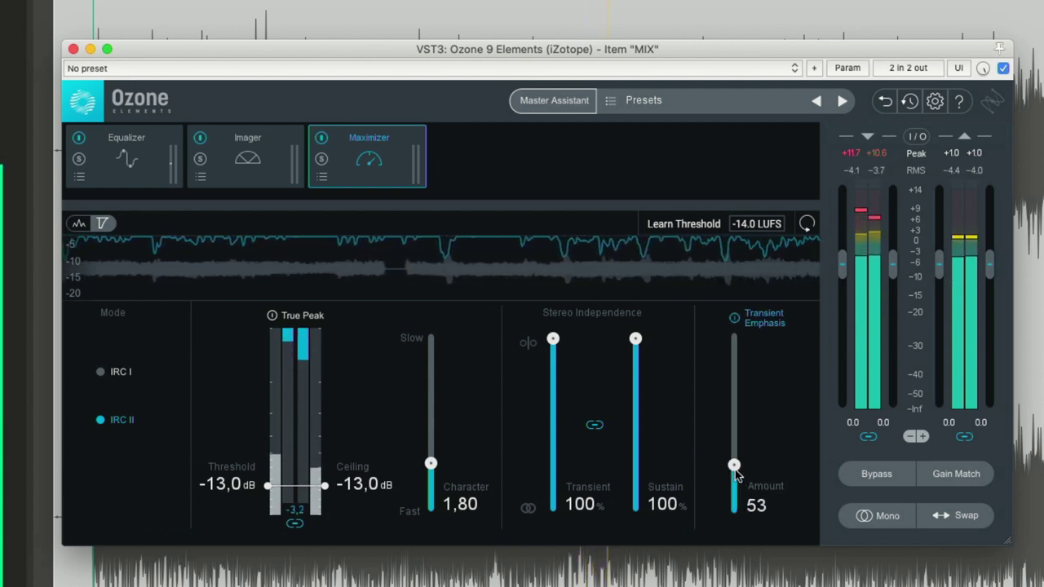
{"action": "left_click_drag", "start_coordinate": [734, 464], "coordinate": [733, 474]}
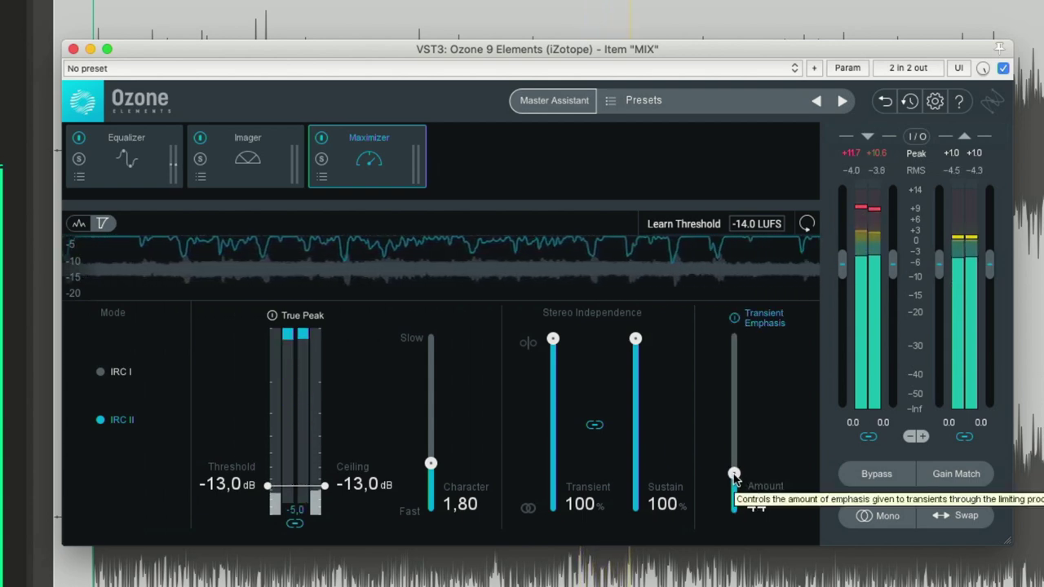
Step: Set the Character to 2.95, try Transient Emphasis at 113, reduce it to 54, and switch it off
{"action": "left_click_drag", "start_coordinate": [431, 462], "coordinate": [431, 440]}
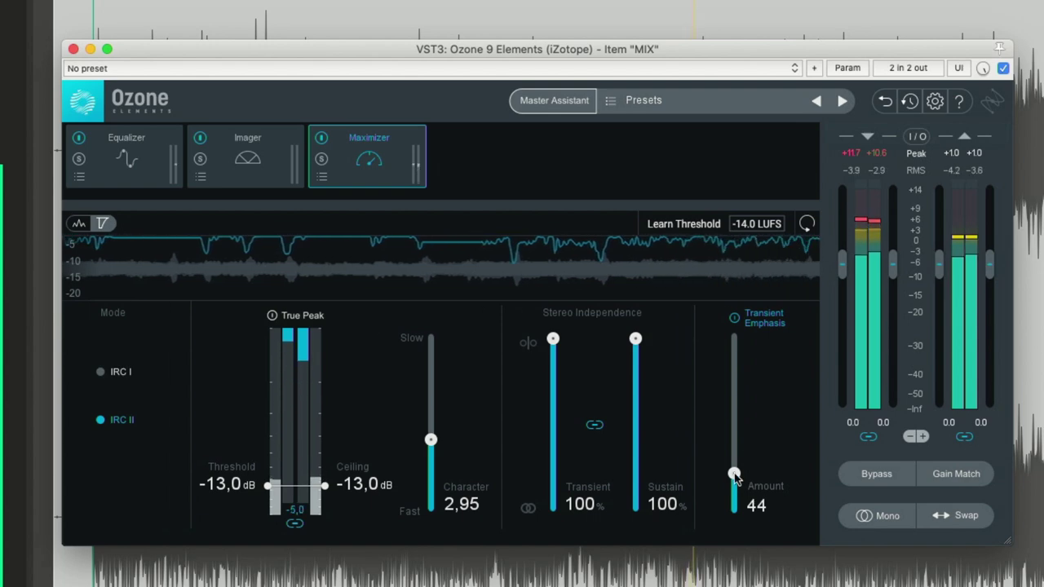
{"action": "left_click_drag", "start_coordinate": [735, 474], "coordinate": [742, 419]}
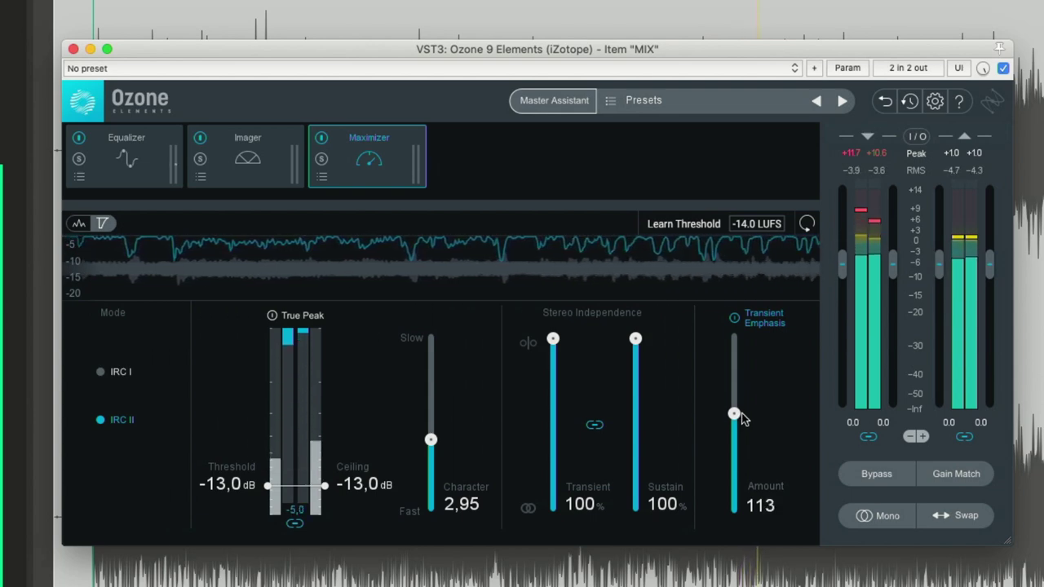
{"action": "left_click_drag", "start_coordinate": [741, 415], "coordinate": [736, 467]}
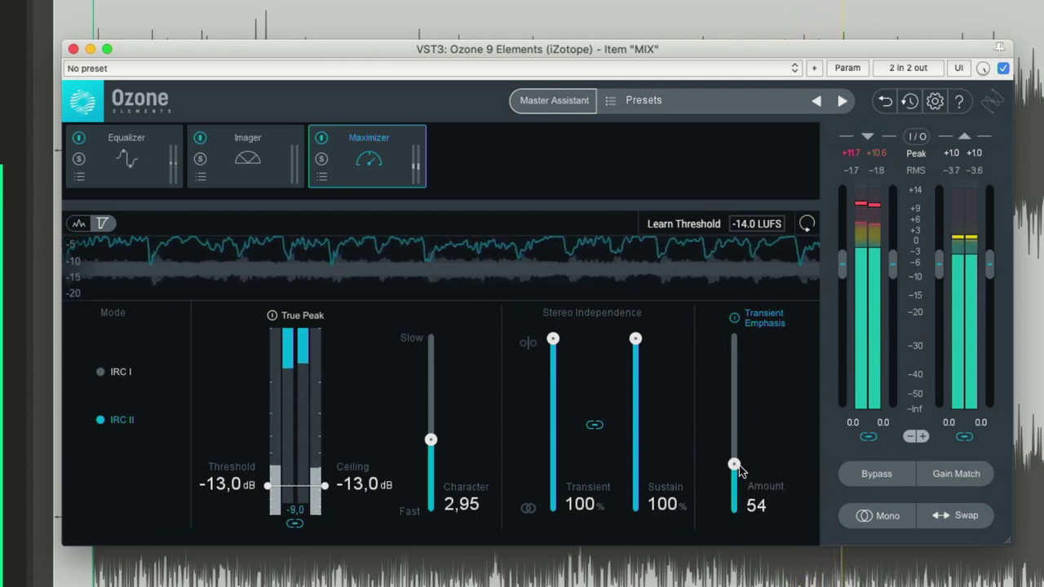
{"action": "left_click", "coordinate": [734, 319]}
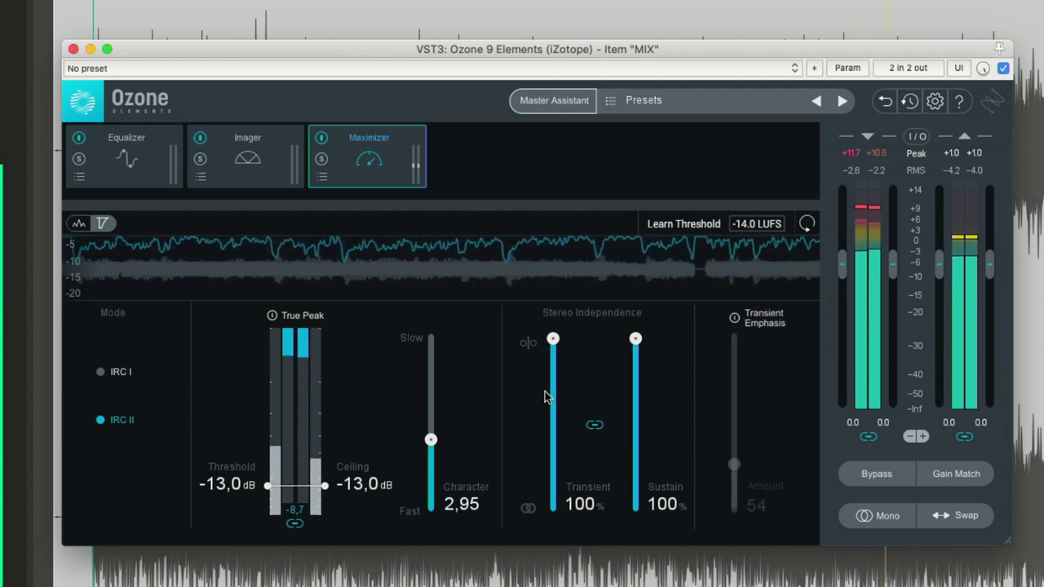
Step: Set the Character to 2.00 and the linked threshold and ceiling to -10.0 dB, and compare the Maximizer off and on
{"action": "left_click_drag", "start_coordinate": [431, 442], "coordinate": [434, 462]}
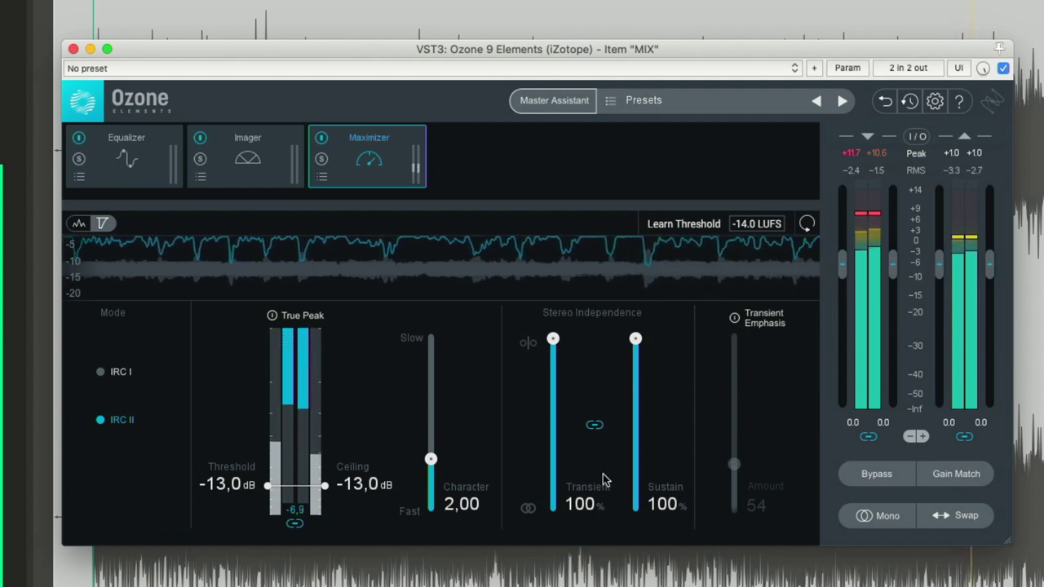
{"action": "left_click_drag", "start_coordinate": [237, 489], "coordinate": [239, 471]}
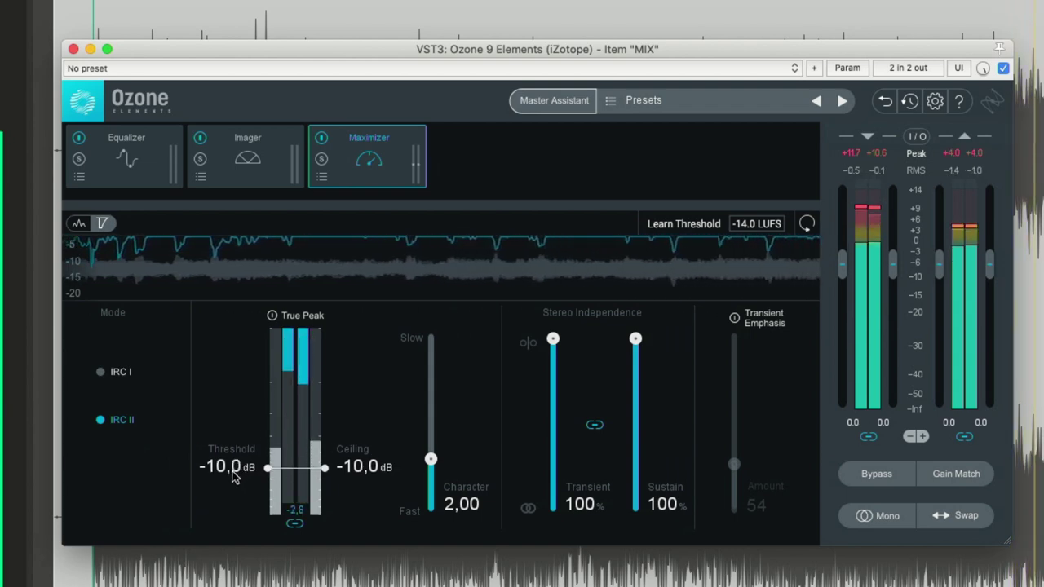
{"action": "left_click", "coordinate": [320, 138]}
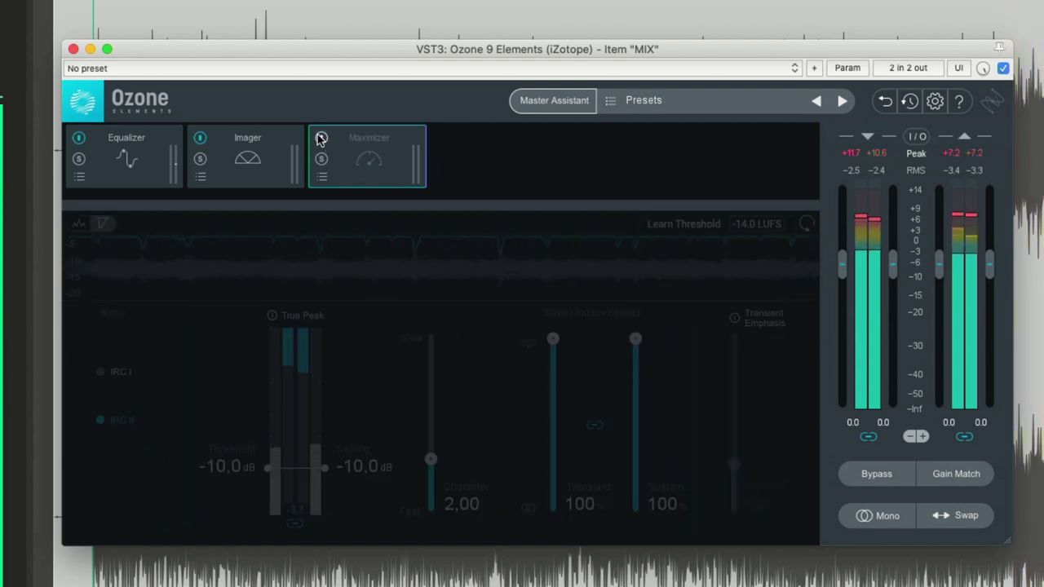
{"action": "left_click", "coordinate": [319, 139]}
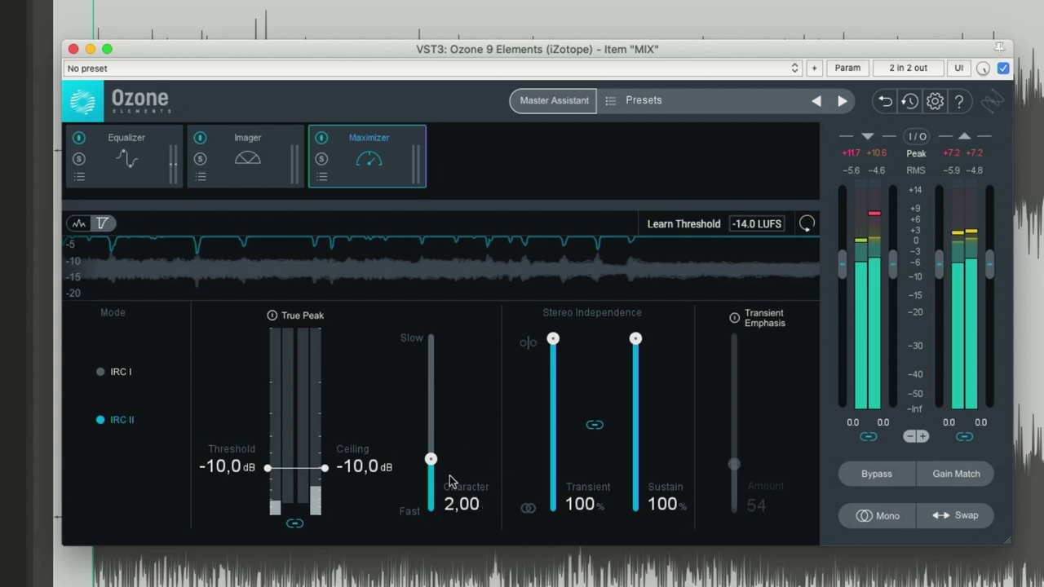
Step: Unlink the ceiling from the threshold and raise the Maximizer's ceiling to -1.0 dB
{"action": "left_click_drag", "start_coordinate": [553, 340], "coordinate": [555, 299]}
{"action": "left_click_drag", "start_coordinate": [331, 466], "coordinate": [338, 360]}
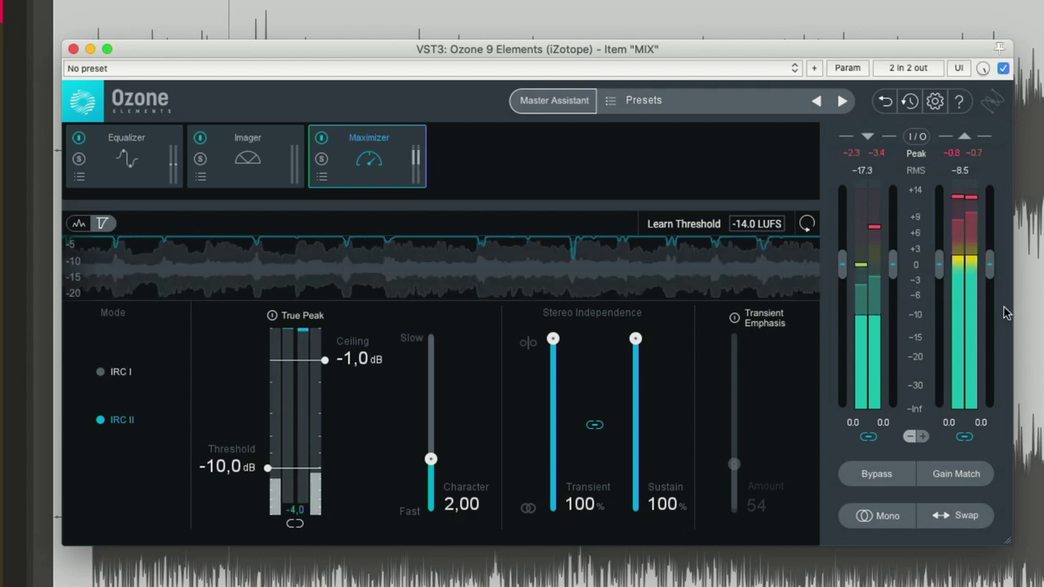
Step: Set the I/O meter type to Integrated and close the meter options
{"action": "left_click", "coordinate": [917, 136]}
{"action": "left_click", "coordinate": [913, 199]}
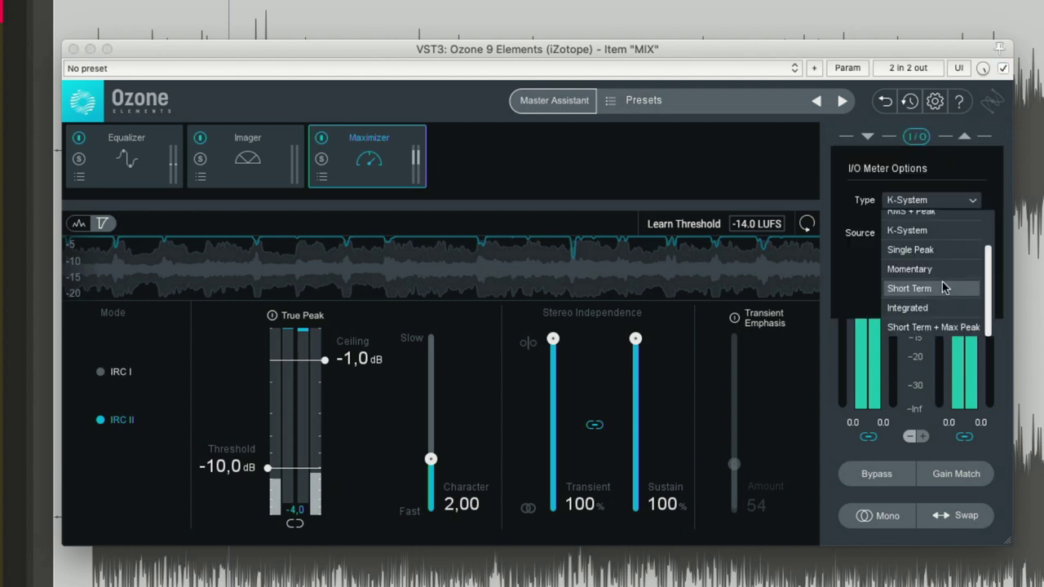
{"action": "left_click", "coordinate": [905, 308]}
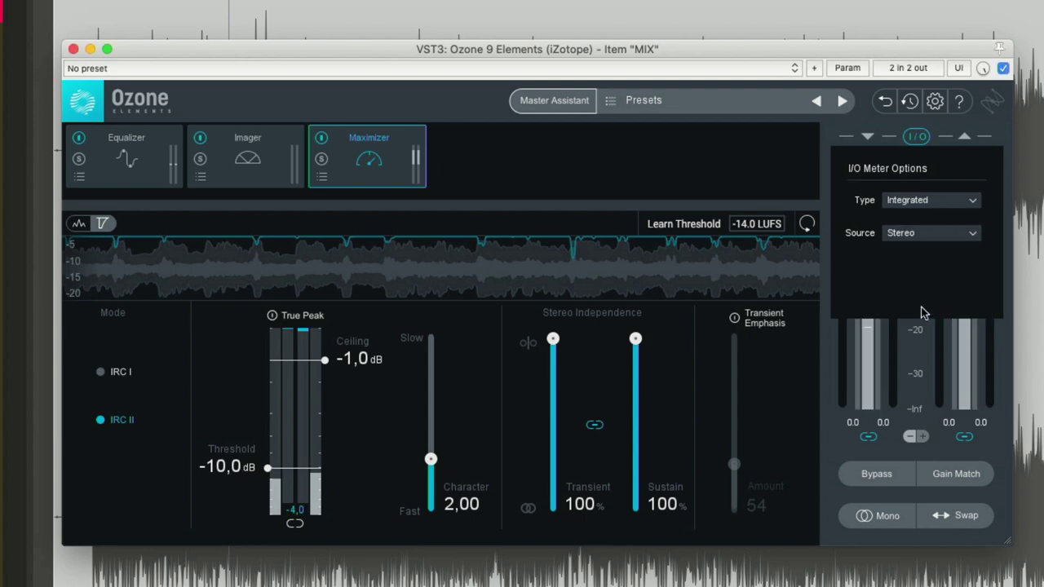
{"action": "left_click", "coordinate": [919, 136]}
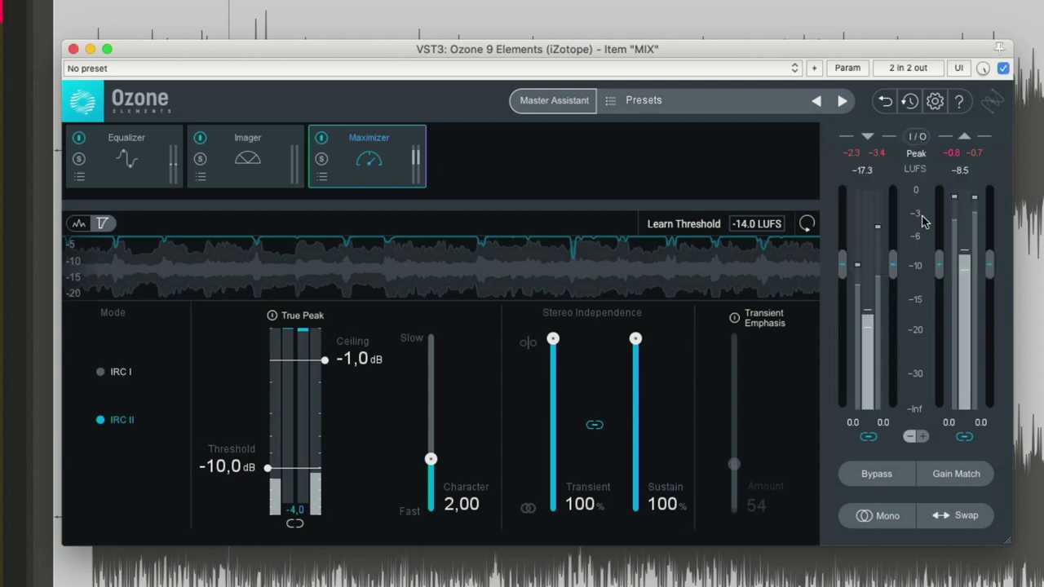
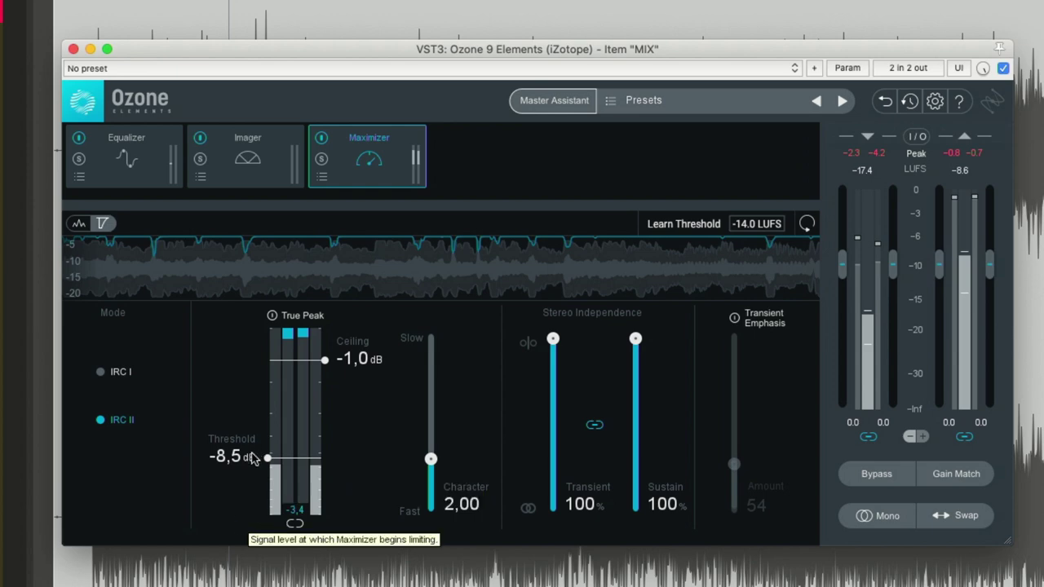
Step: Lower the Maximizer's threshold to -11.6 dB while the mix plays
{"action": "left_click_drag", "start_coordinate": [266, 458], "coordinate": [270, 484]}
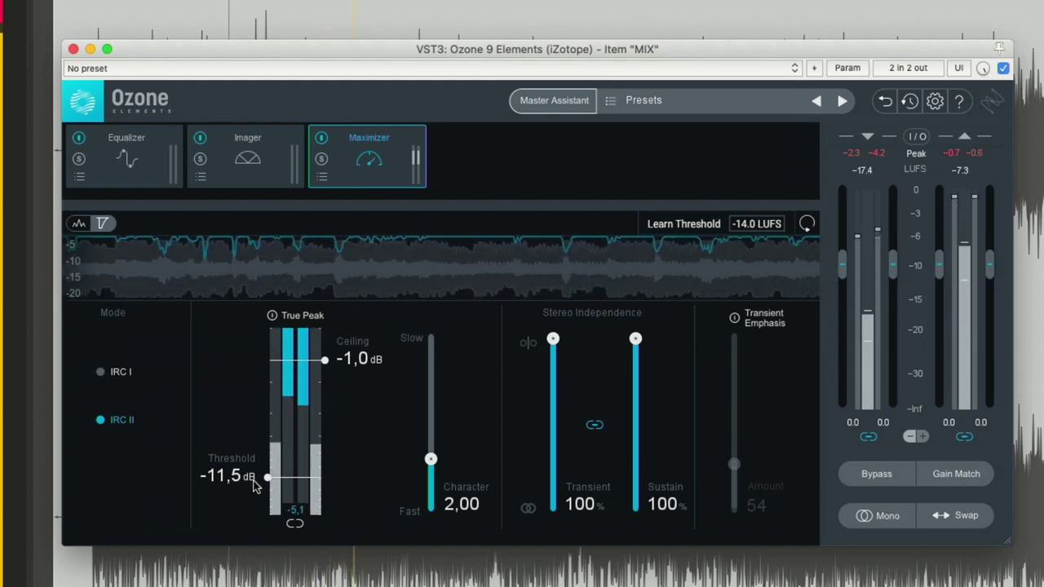
{"action": "left_click_drag", "start_coordinate": [268, 477], "coordinate": [269, 481]}
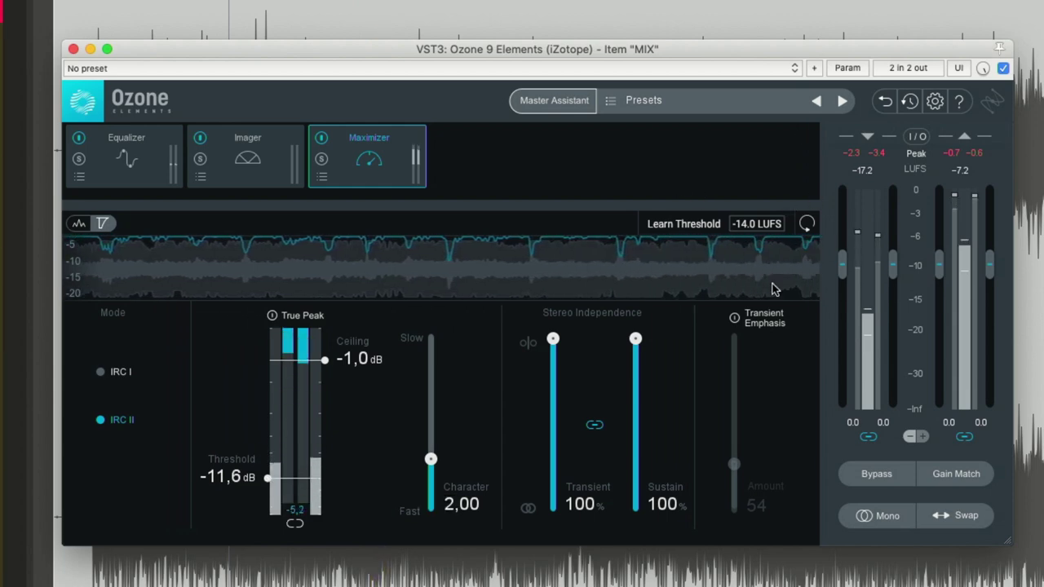
Step: Set the Learn Threshold target to -7.0 LUFS, learn the threshold during playback, and stop the learning
{"action": "left_click", "coordinate": [754, 226]}
{"action": "type", "text": "-9"}
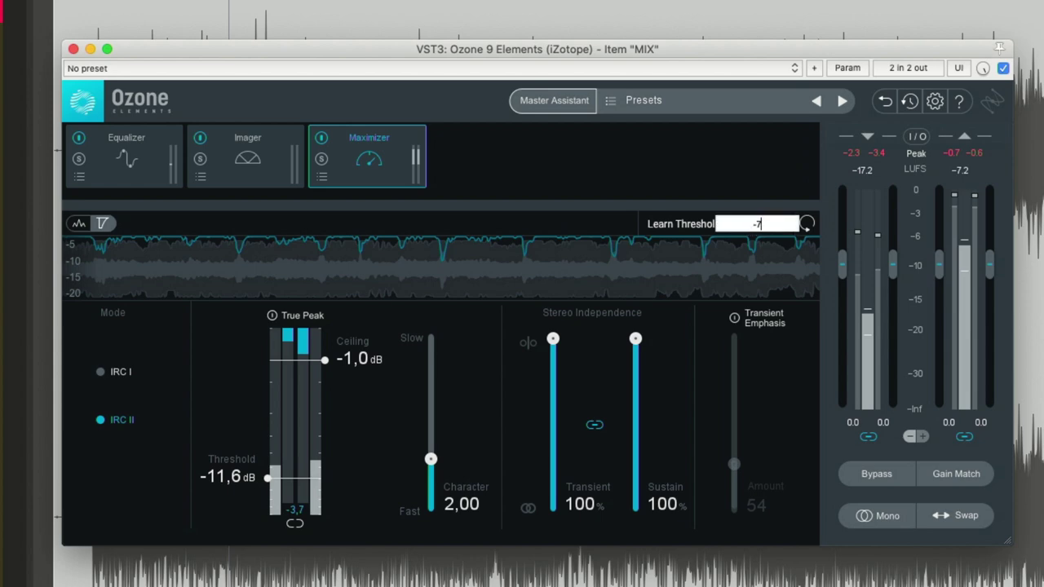
{"action": "key", "text": "Return"}
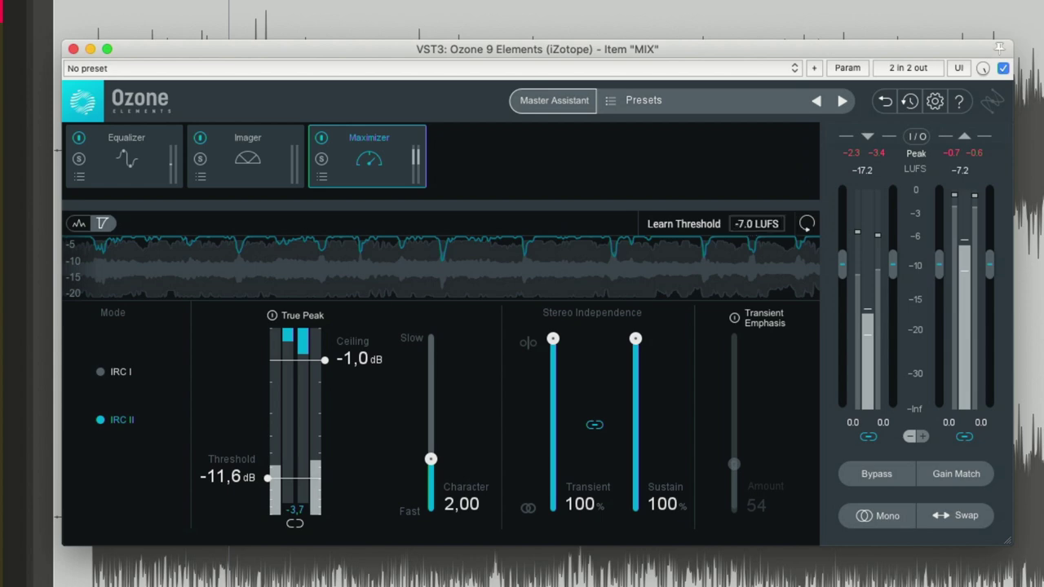
{"action": "left_click", "coordinate": [689, 225]}
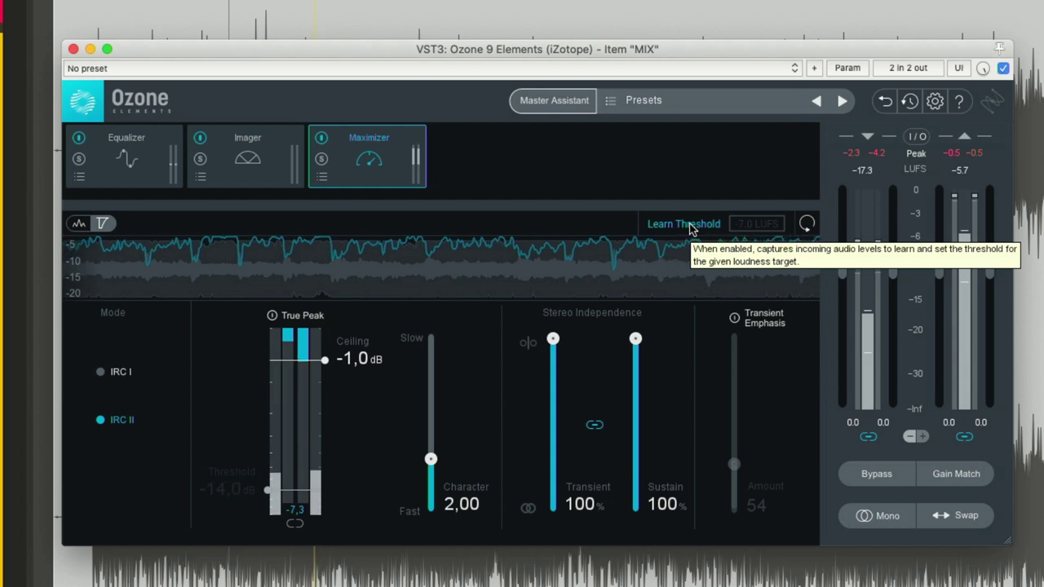
{"action": "left_click", "coordinate": [689, 225]}
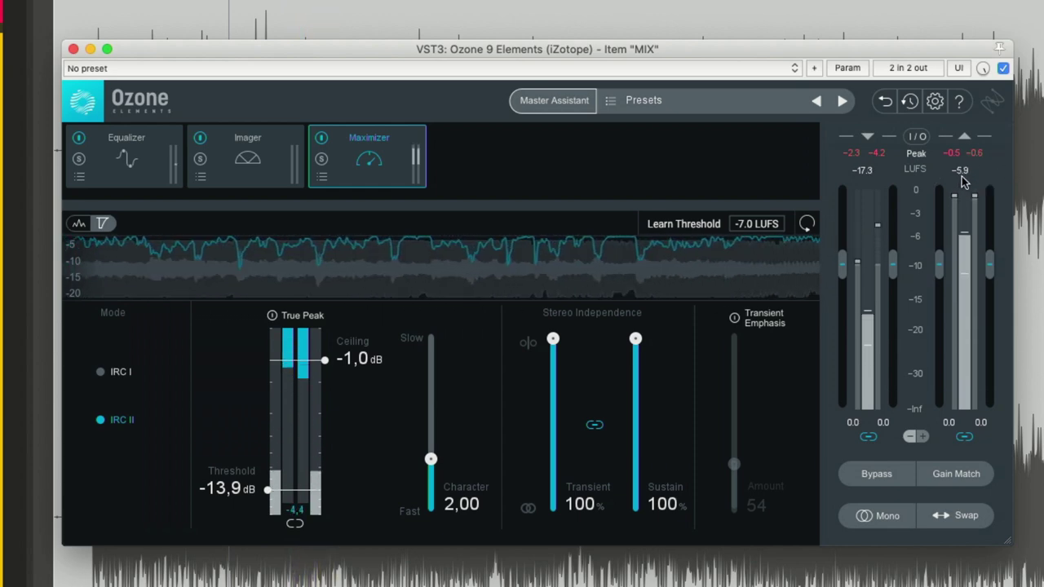
Step: Set the Learn Threshold target to -10 LUFS and start learning the threshold again
{"action": "left_click", "coordinate": [751, 225]}
{"action": "type", "text": "-10"}
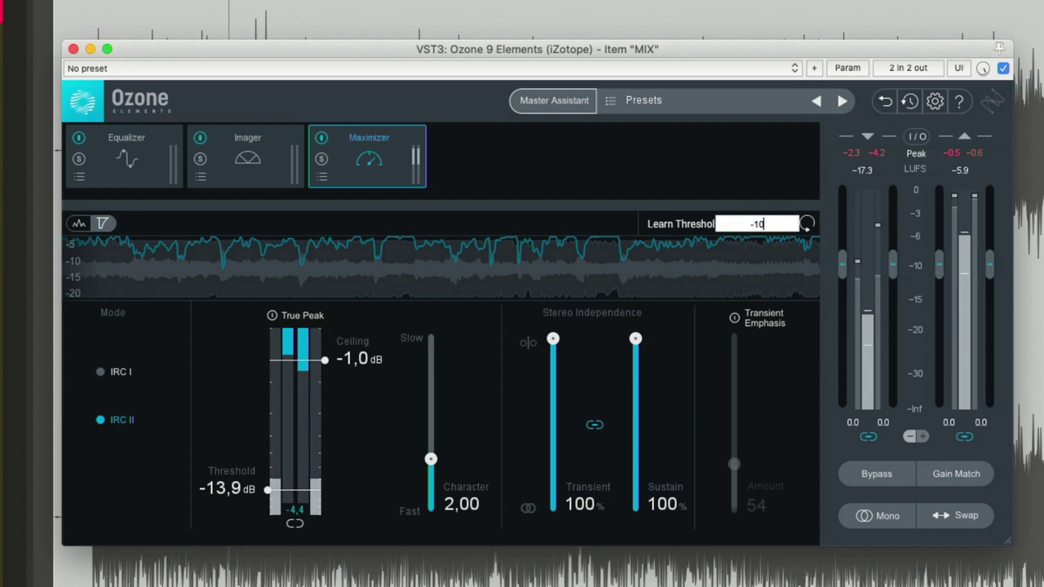
{"action": "key", "text": "Return"}
{"action": "left_click", "coordinate": [693, 230]}
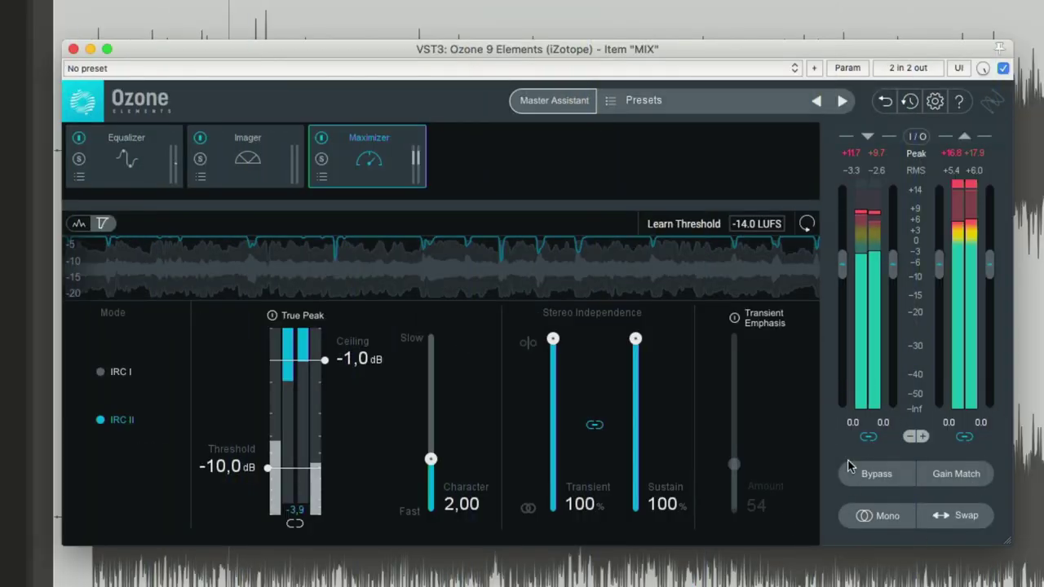
Step: Switch on Bypass, Gain Match, Mono and Swap one after another, and switch all four off again
{"action": "left_click", "coordinate": [871, 477]}
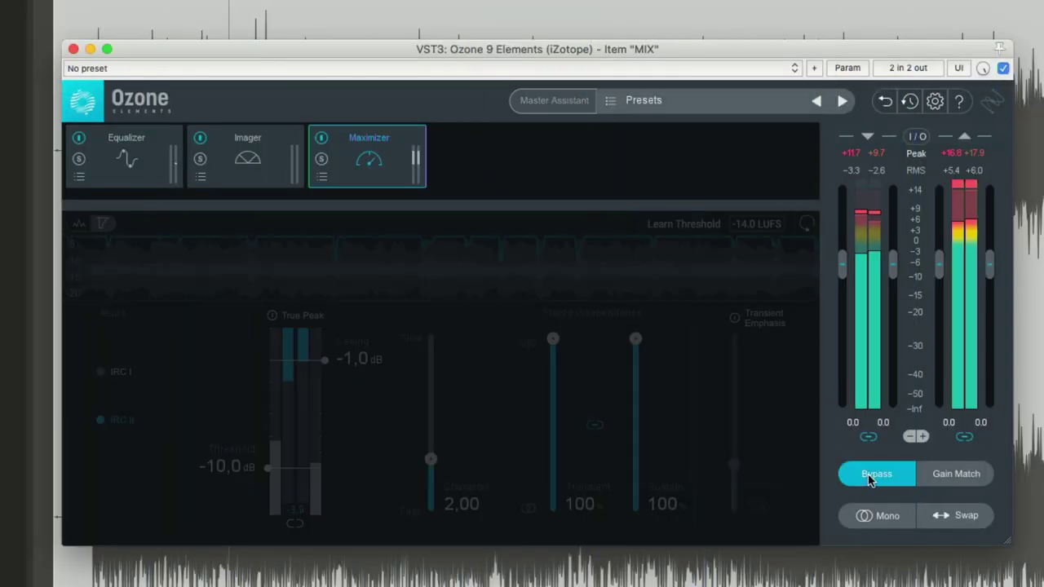
{"action": "left_click", "coordinate": [952, 482]}
{"action": "left_click", "coordinate": [880, 522]}
{"action": "left_click", "coordinate": [962, 519]}
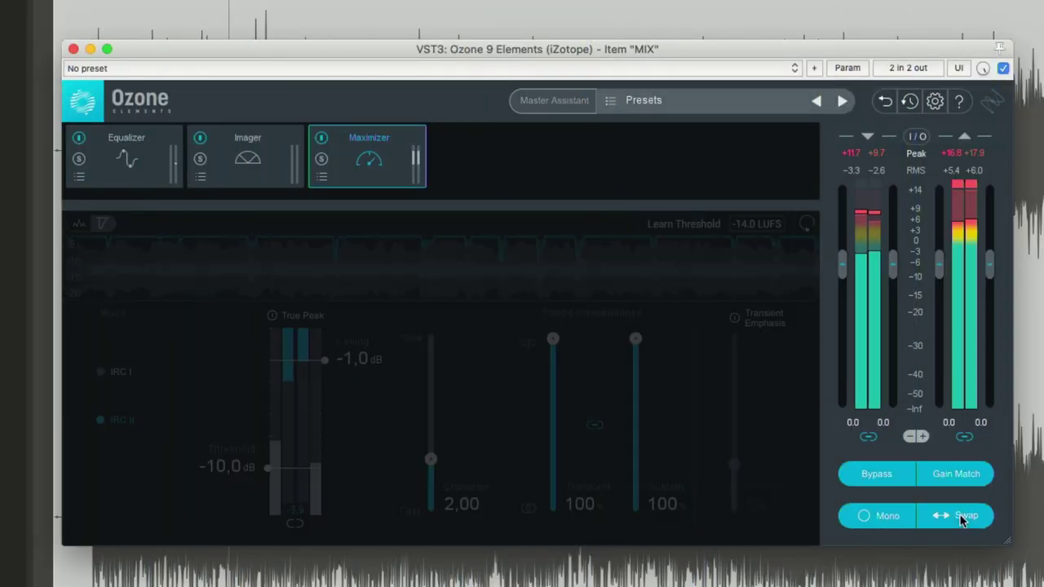
{"action": "left_click", "coordinate": [962, 518]}
{"action": "left_click", "coordinate": [887, 517]}
{"action": "left_click", "coordinate": [959, 475]}
{"action": "left_click", "coordinate": [885, 477]}
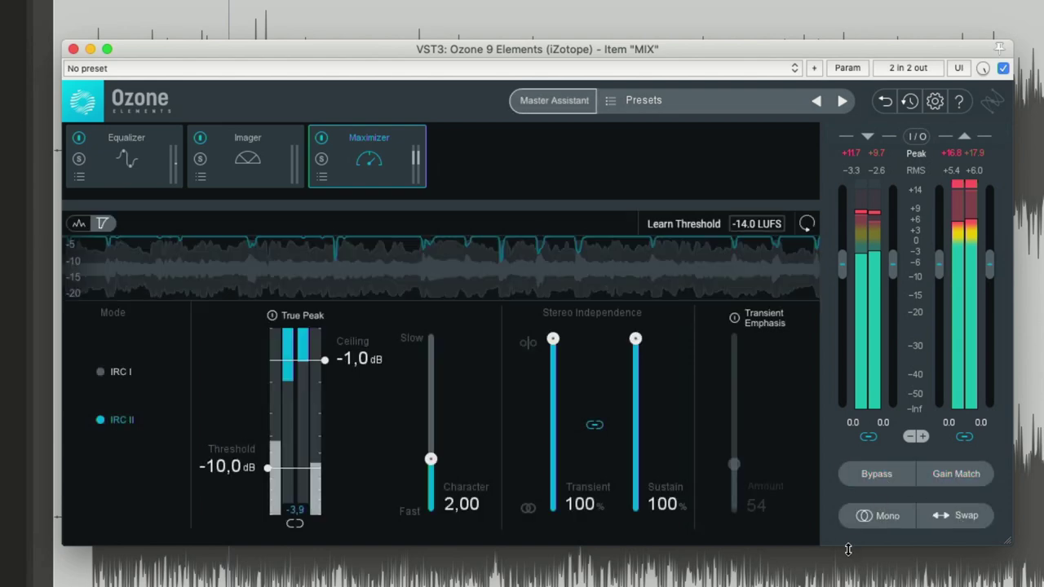
Step: Bypass and re-enable all processing twice during playback to compare the mix with and without it
{"action": "left_click", "coordinate": [881, 476]}
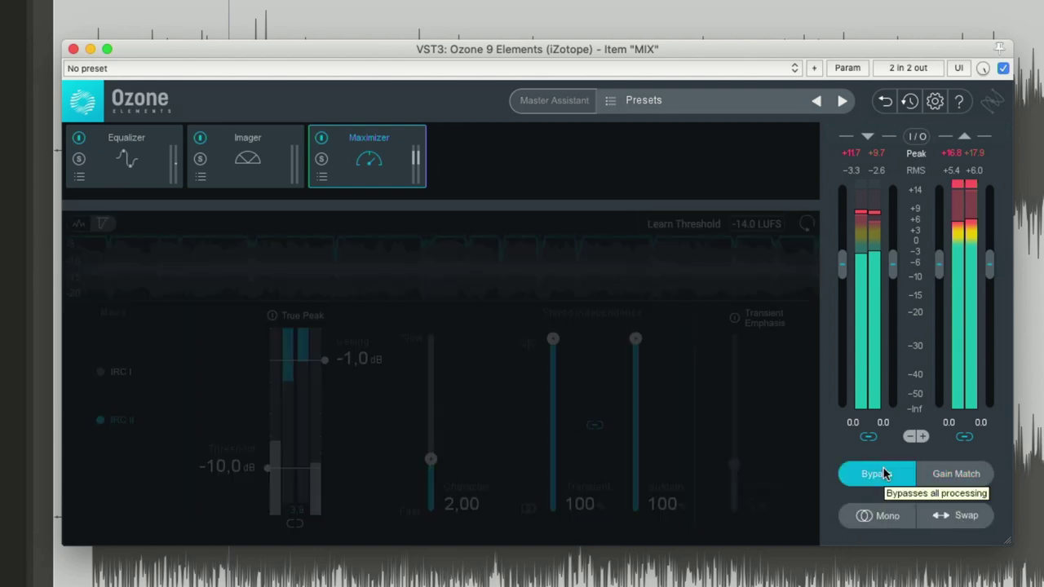
{"action": "left_click", "coordinate": [886, 474]}
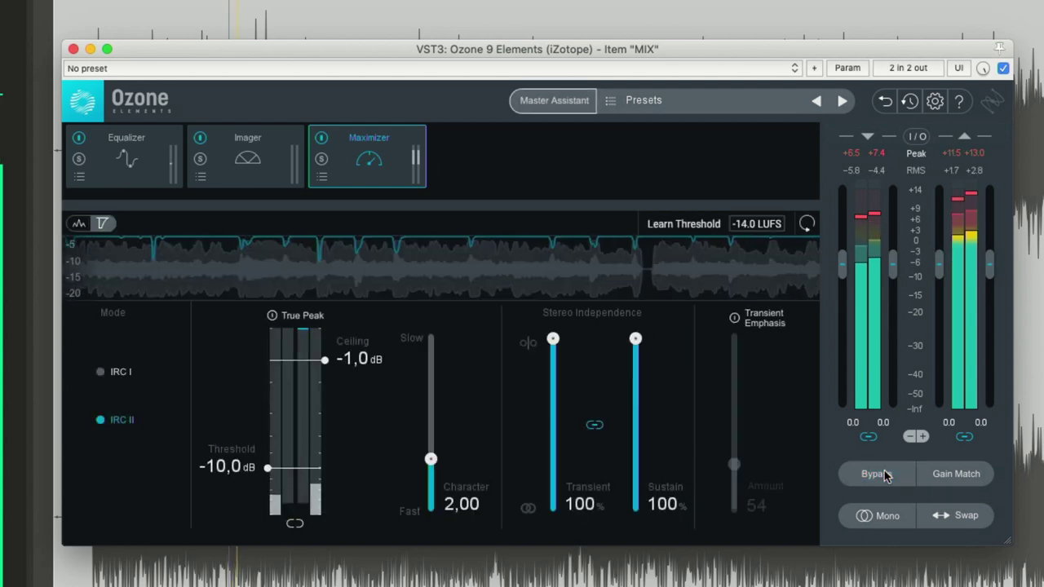
{"action": "left_click", "coordinate": [886, 475]}
{"action": "left_click", "coordinate": [885, 476]}
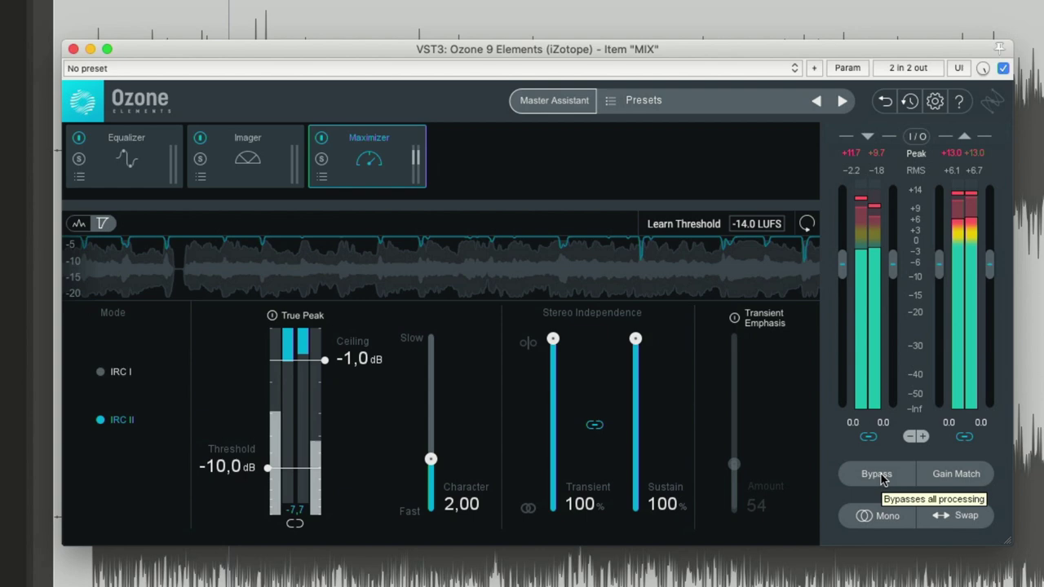
Step: Switch on Gain Match and toggle Bypass on and off twice during playback to compare the mix at matched loudness
{"action": "left_click", "coordinate": [963, 480]}
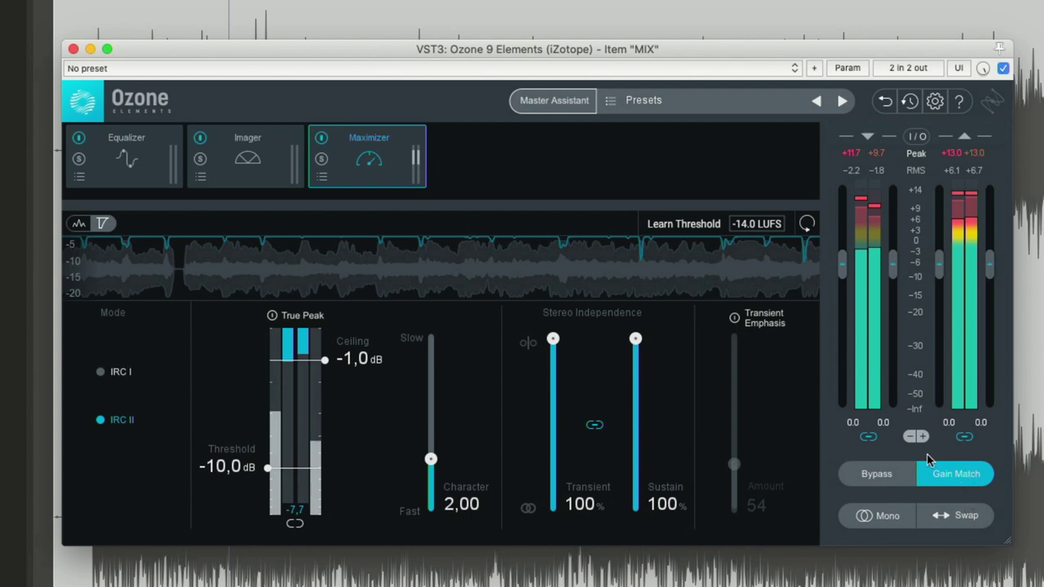
{"action": "left_click", "coordinate": [881, 480]}
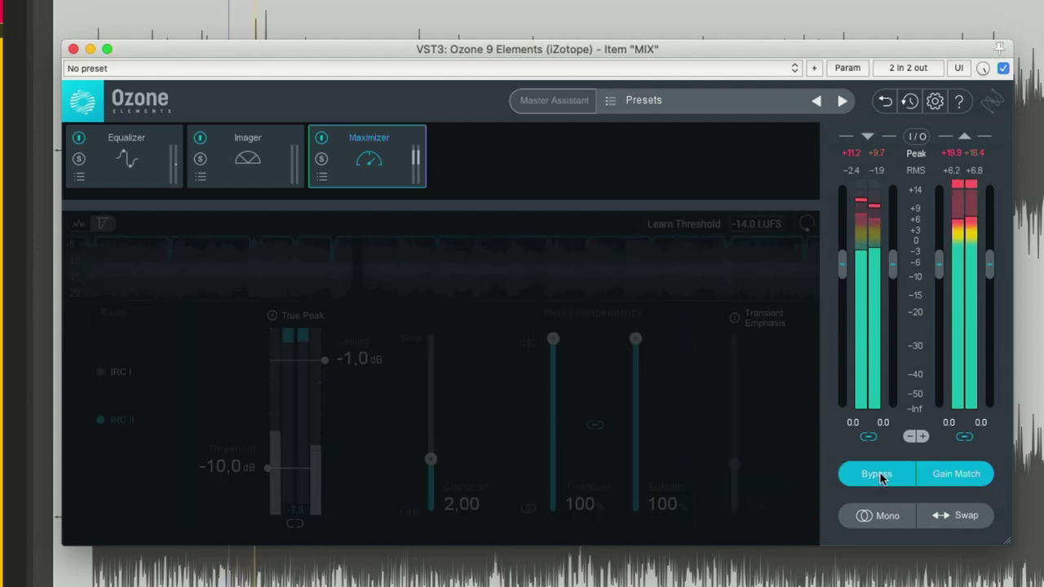
{"action": "left_click", "coordinate": [881, 478]}
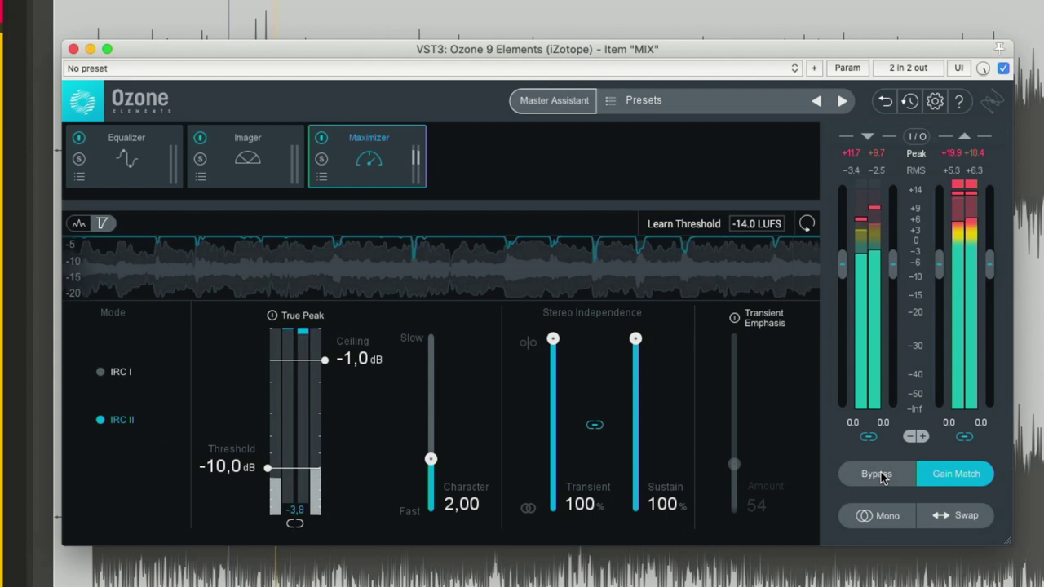
{"action": "left_click", "coordinate": [881, 477]}
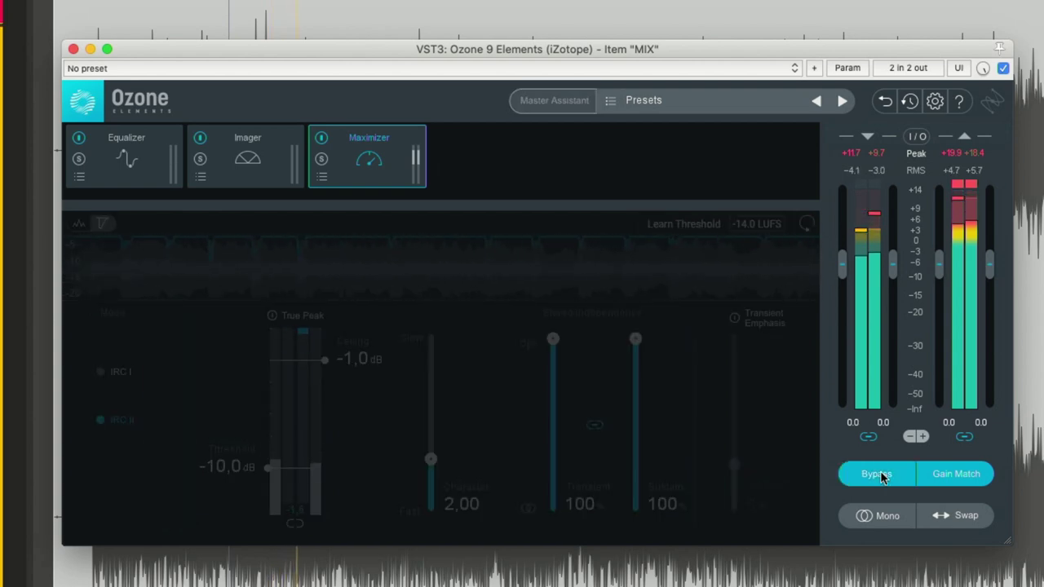
{"action": "left_click", "coordinate": [881, 477]}
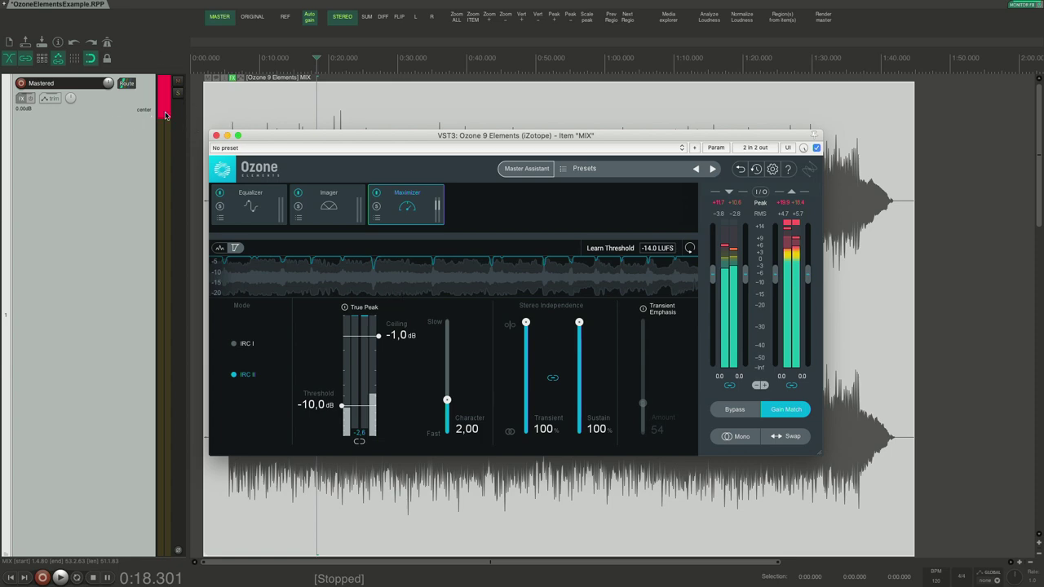
Step: Lower the Mastered track's volume to about -10.1 dB and reset it to its default
{"action": "left_click_drag", "start_coordinate": [108, 82], "coordinate": [108, 118]}
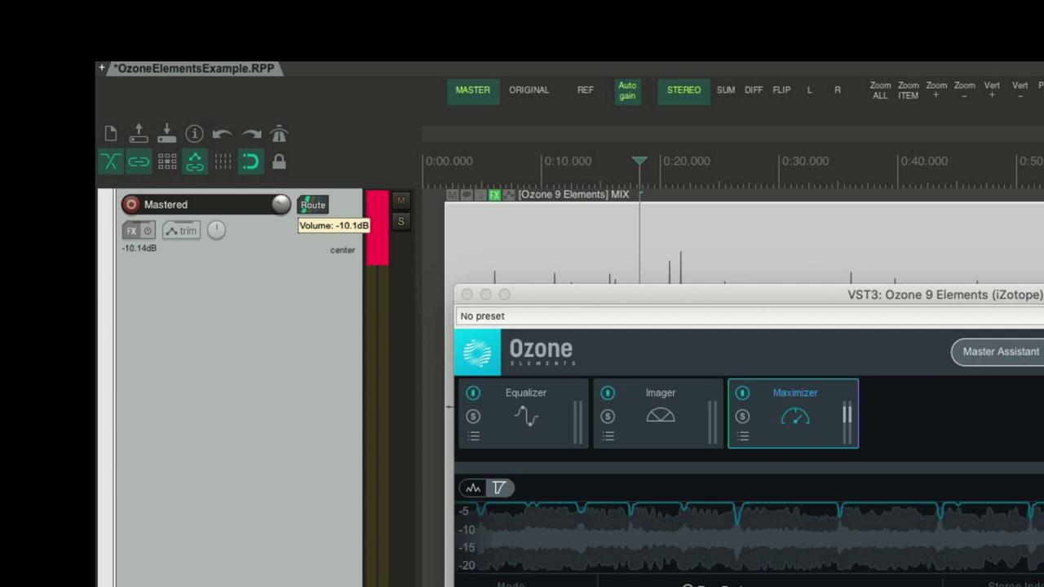
{"action": "left_click_drag", "start_coordinate": [281, 204], "coordinate": [283, 205]}
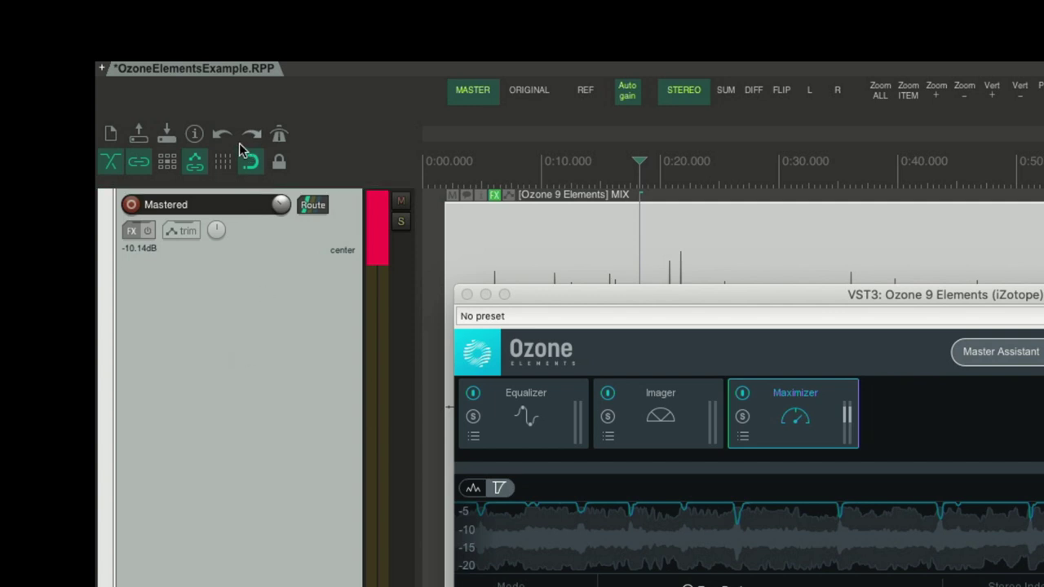
{"action": "double_click", "coordinate": [281, 205]}
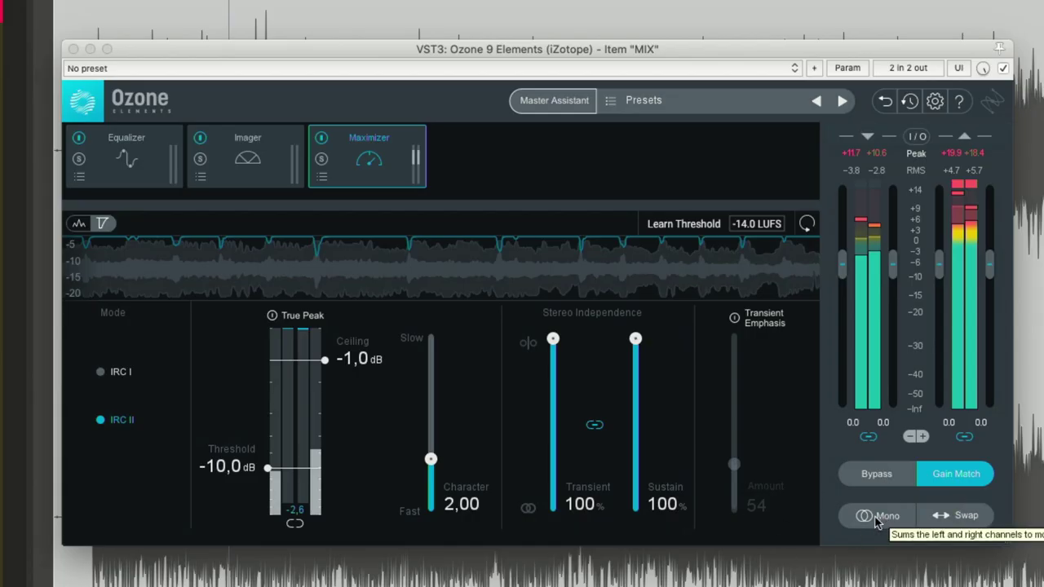
Step: Switch Mono on and off again during playback to check the mix summed to mono
{"action": "left_click", "coordinate": [877, 516]}
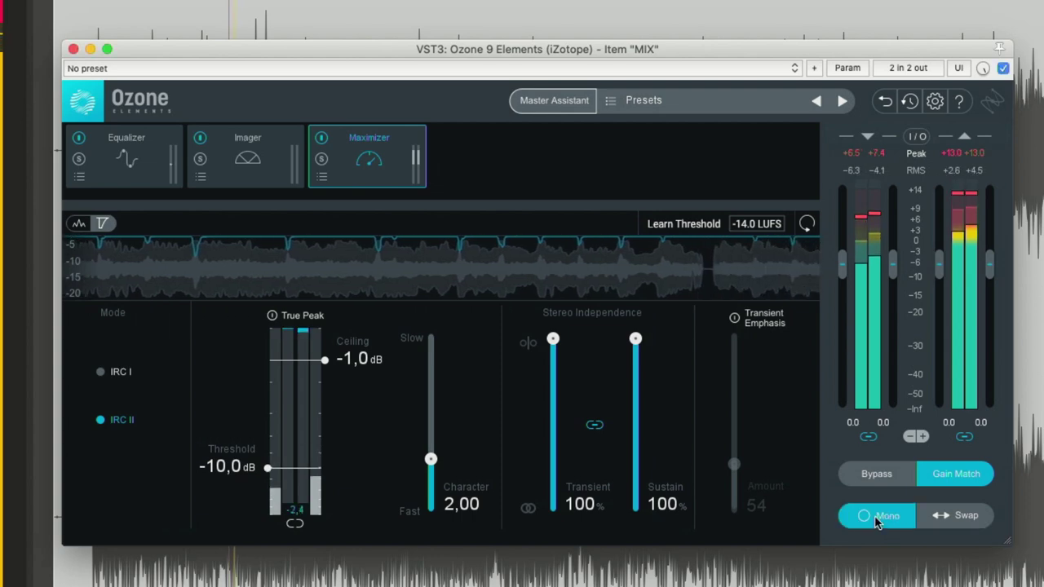
{"action": "left_click", "coordinate": [877, 516]}
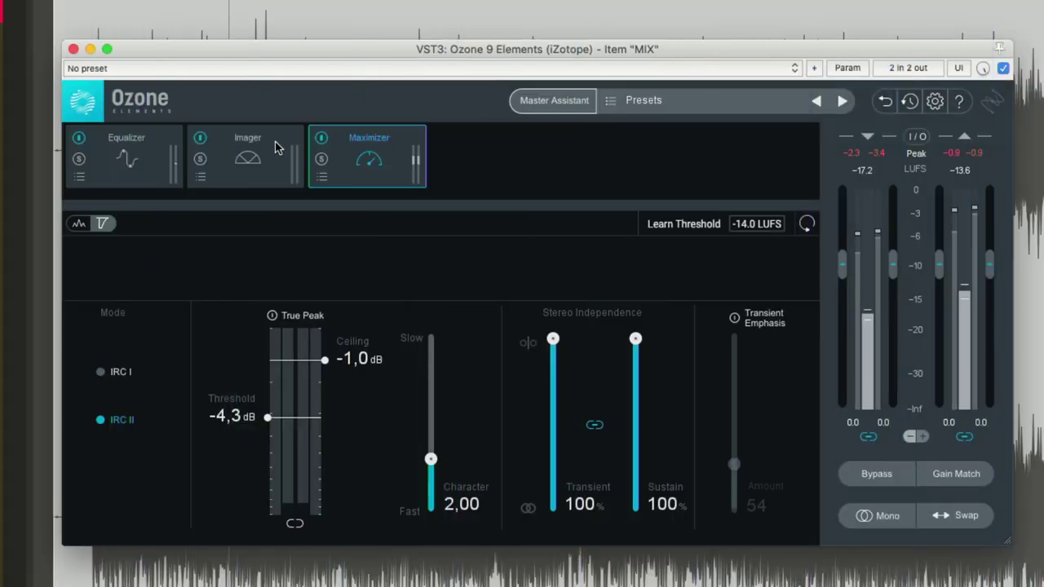
Step: Run Master Assistant on the mix with Medium intensity and the Streaming destination, and accept its suggestion
{"action": "left_click", "coordinate": [279, 148]}
{"action": "left_click", "coordinate": [151, 153]}
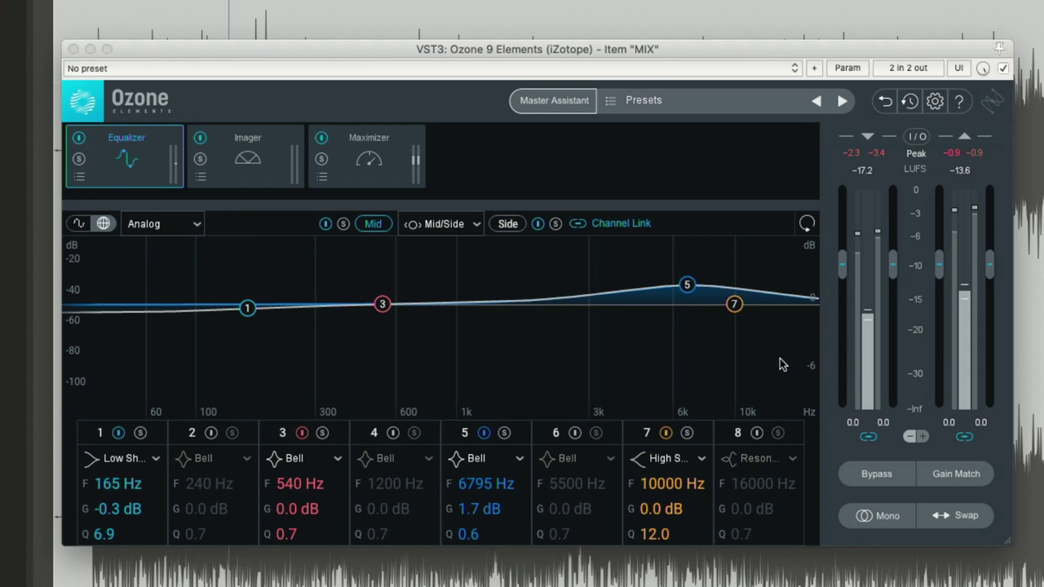
{"action": "left_click", "coordinate": [557, 101]}
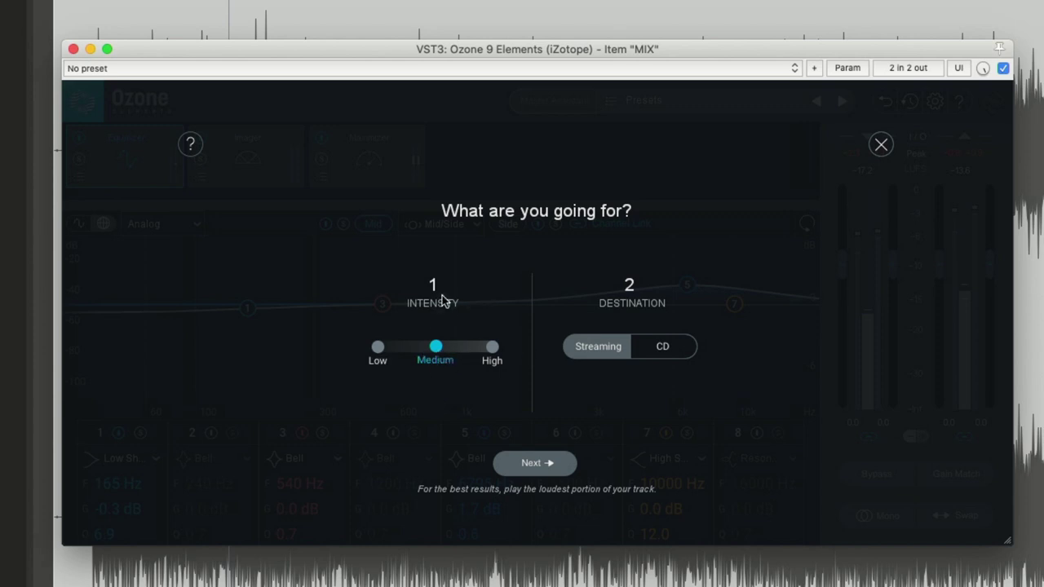
{"action": "left_click", "coordinate": [685, 358]}
{"action": "left_click", "coordinate": [595, 357]}
{"action": "left_click", "coordinate": [539, 463]}
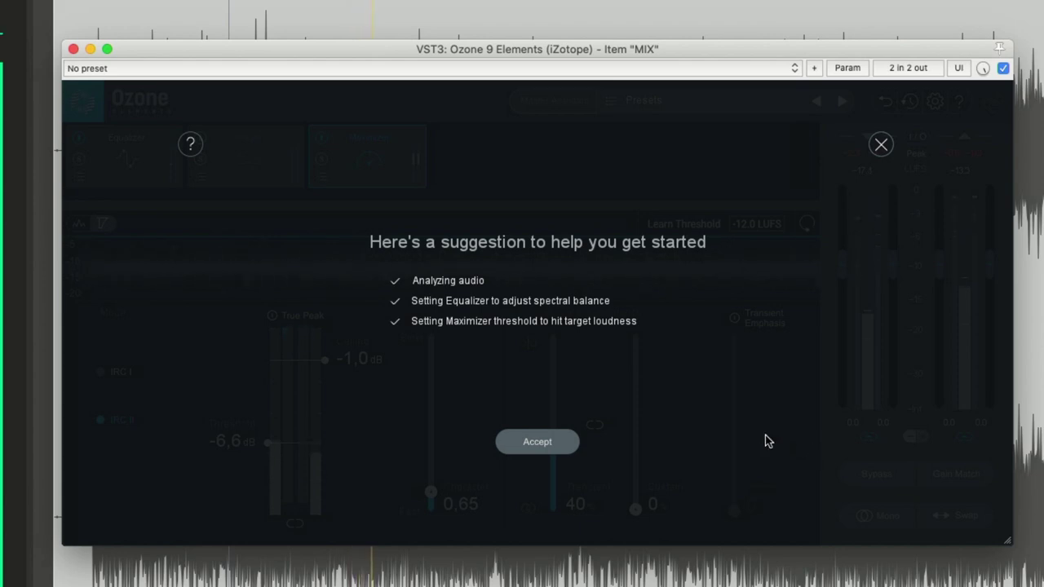
{"action": "left_click", "coordinate": [561, 448]}
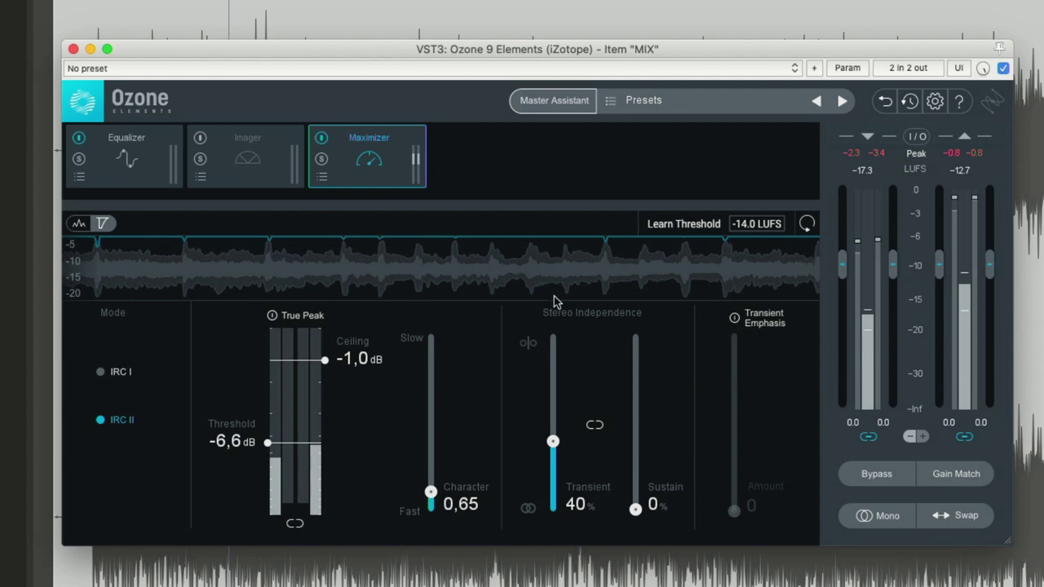
Step: Examine the suggested Imager state and the settings of Equalizer bands 3, 2 and 1
{"action": "left_click", "coordinate": [294, 179]}
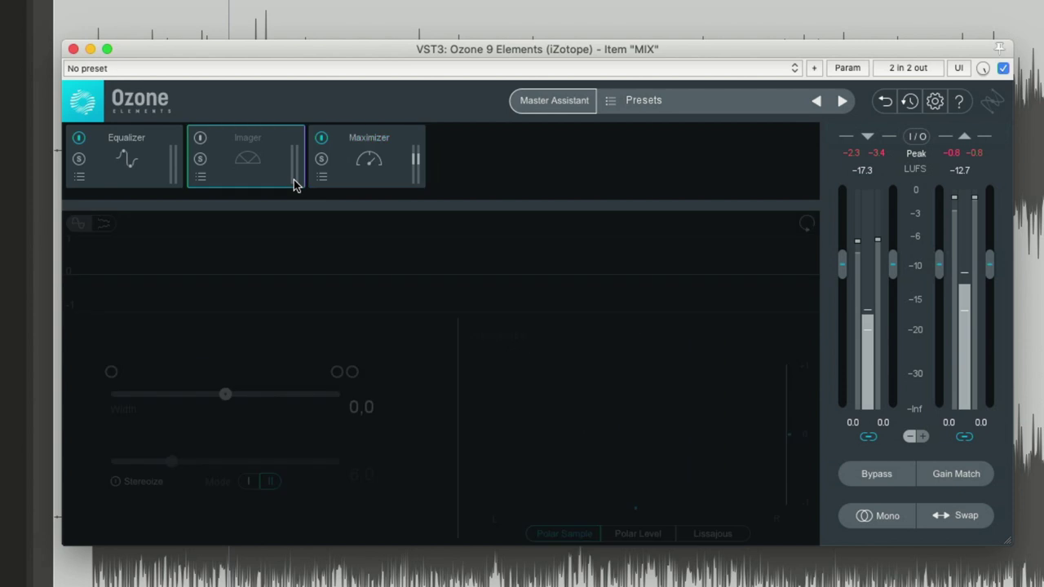
{"action": "left_click", "coordinate": [124, 157]}
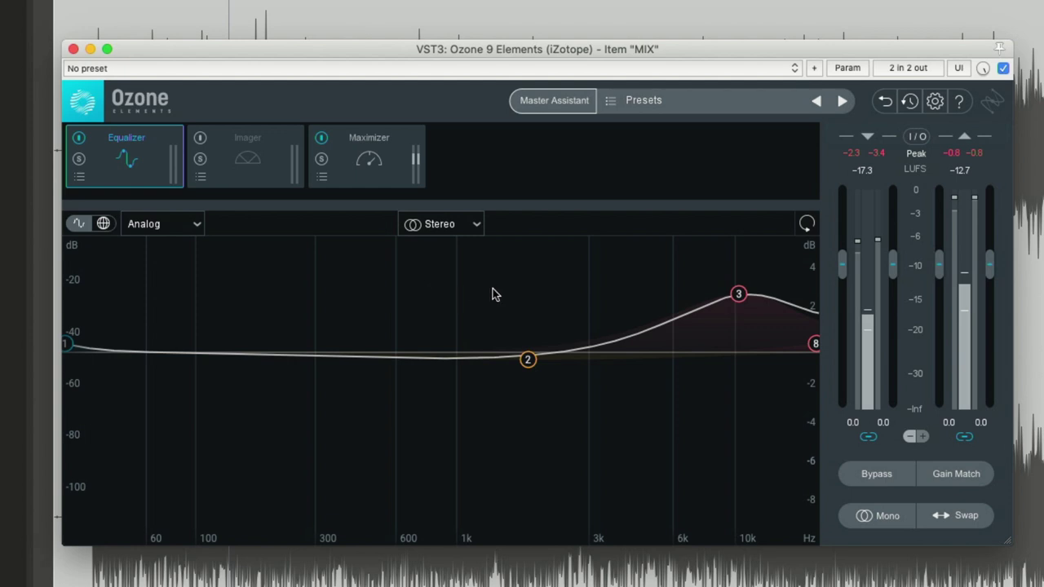
{"action": "left_click", "coordinate": [736, 295]}
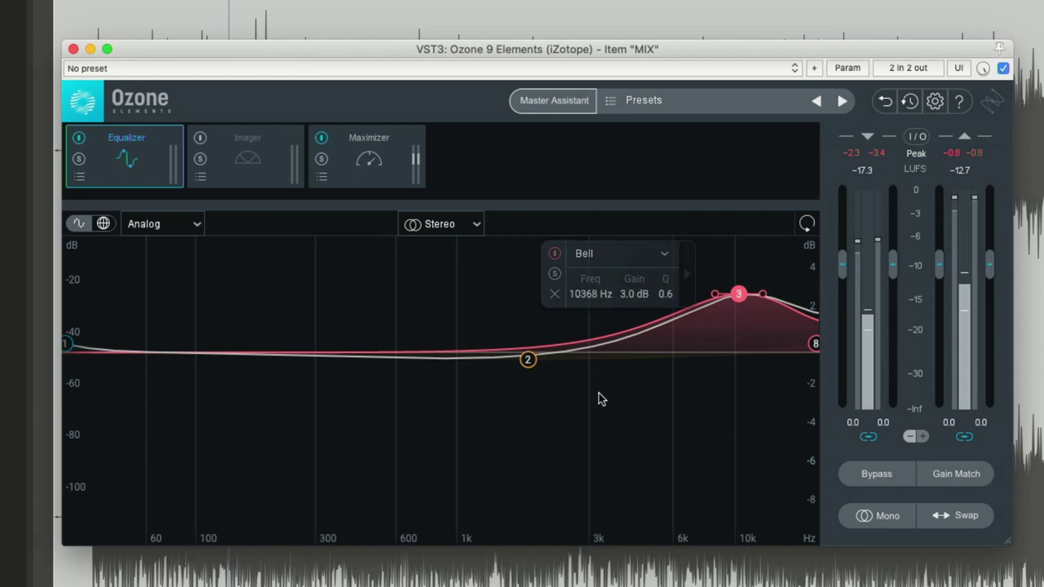
{"action": "left_click", "coordinate": [534, 363]}
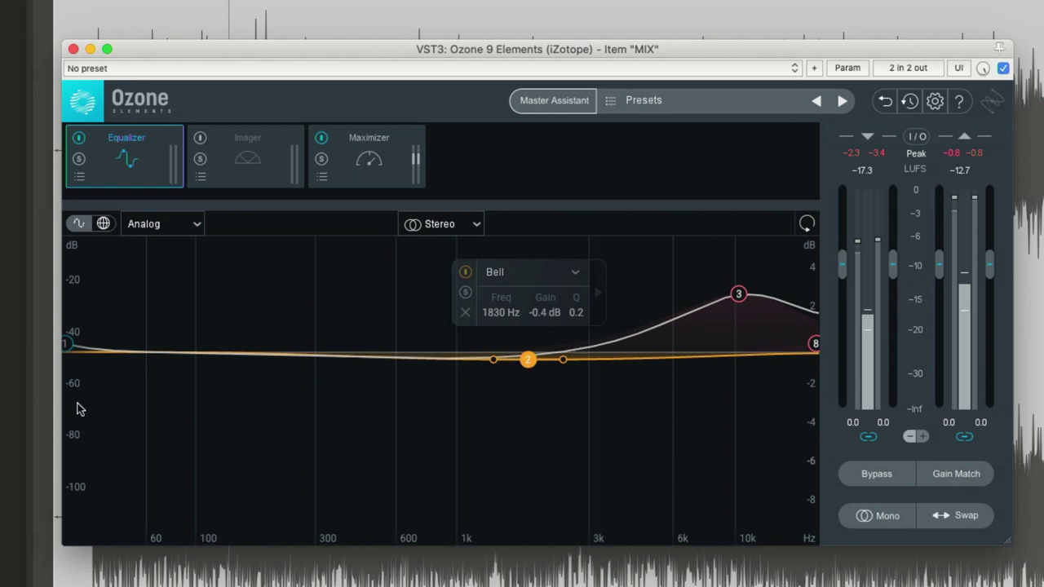
{"action": "left_click", "coordinate": [67, 348]}
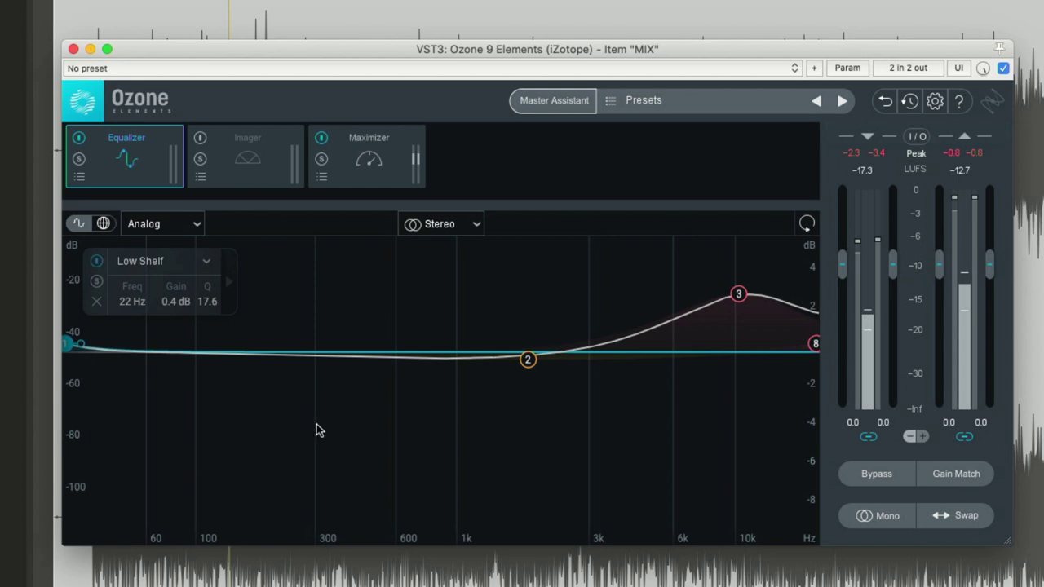
Step: Play the mix with Gain Match on and toggle Bypass twice to compare the suggested master with the original
{"action": "key", "text": "space"}
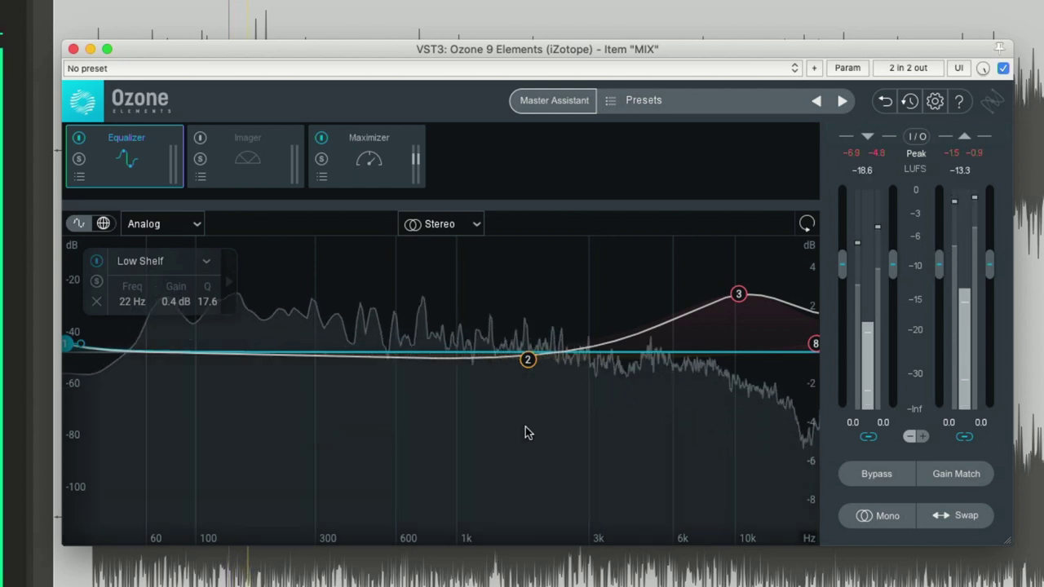
{"action": "left_click", "coordinate": [955, 474]}
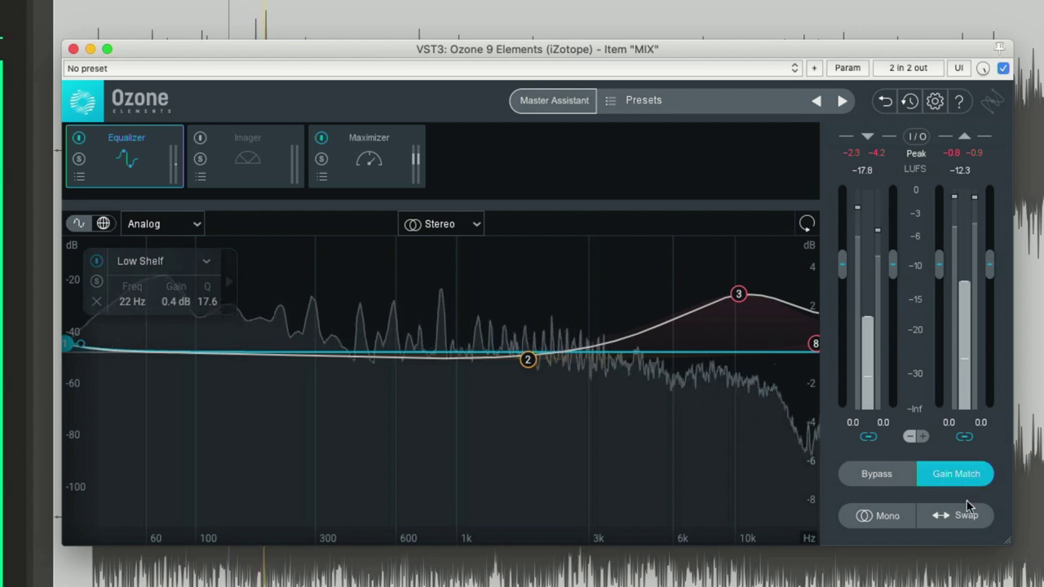
{"action": "left_click", "coordinate": [868, 475]}
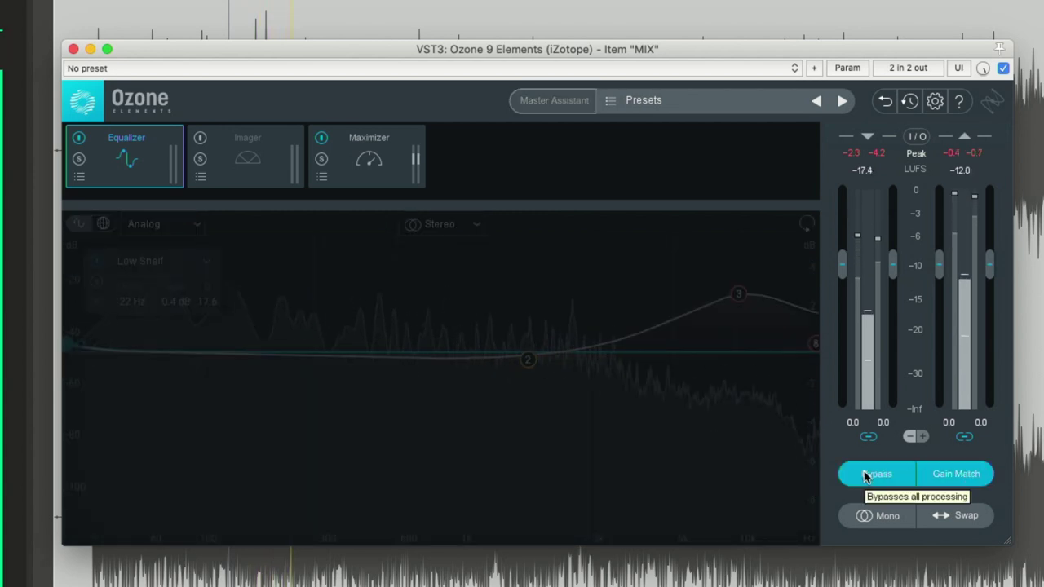
{"action": "left_click", "coordinate": [866, 476]}
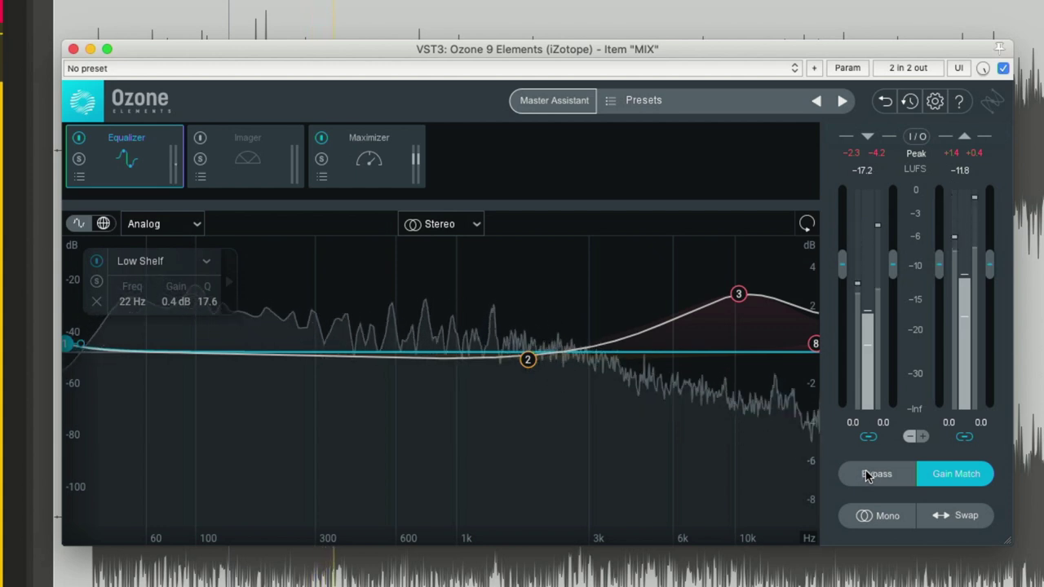
{"action": "left_click", "coordinate": [870, 476]}
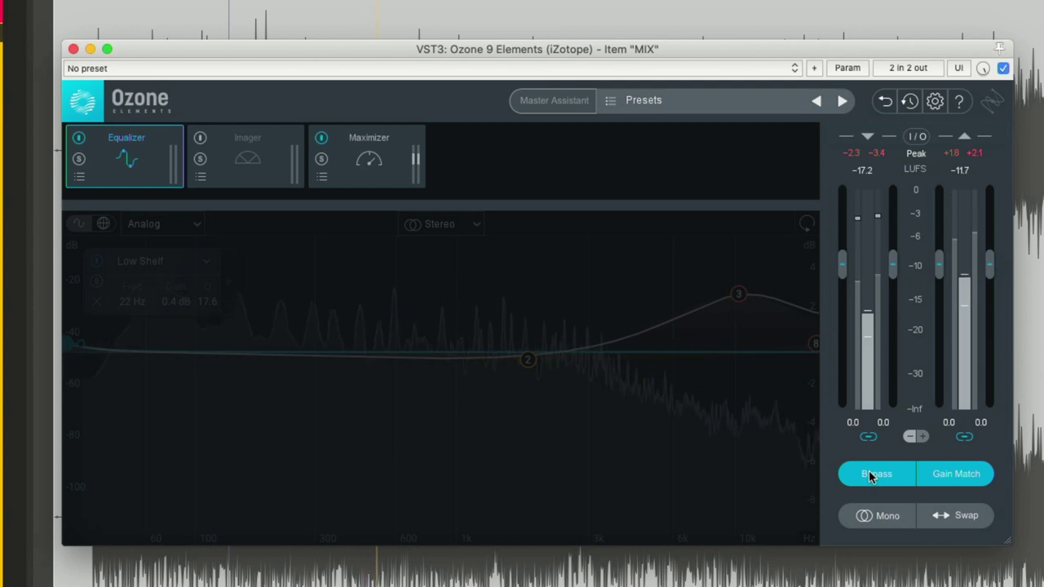
{"action": "left_click", "coordinate": [868, 470]}
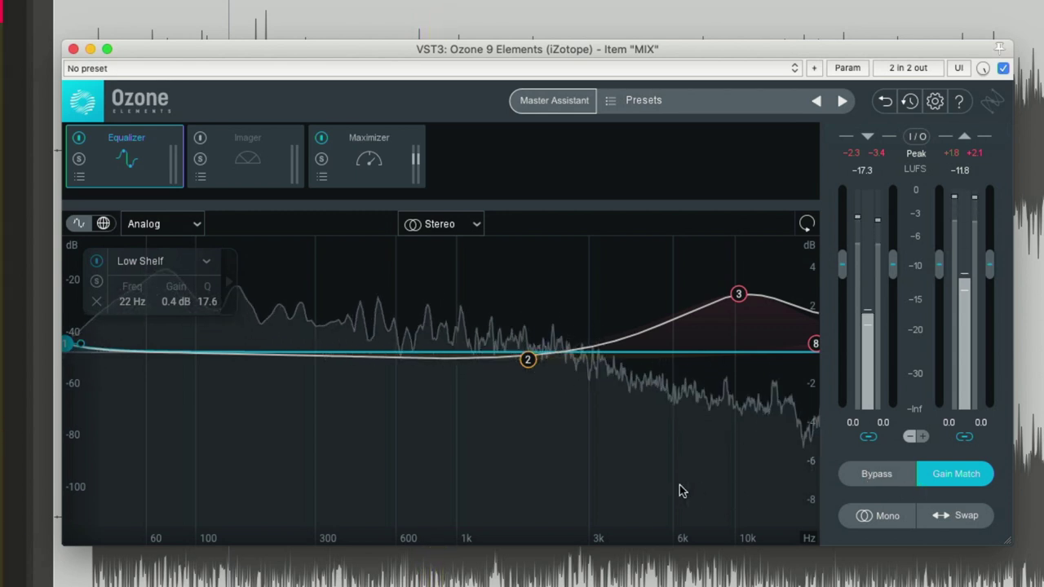
Step: Move Equalizer band 3 down in frequency to about 6504 Hz
{"action": "left_click", "coordinate": [738, 293]}
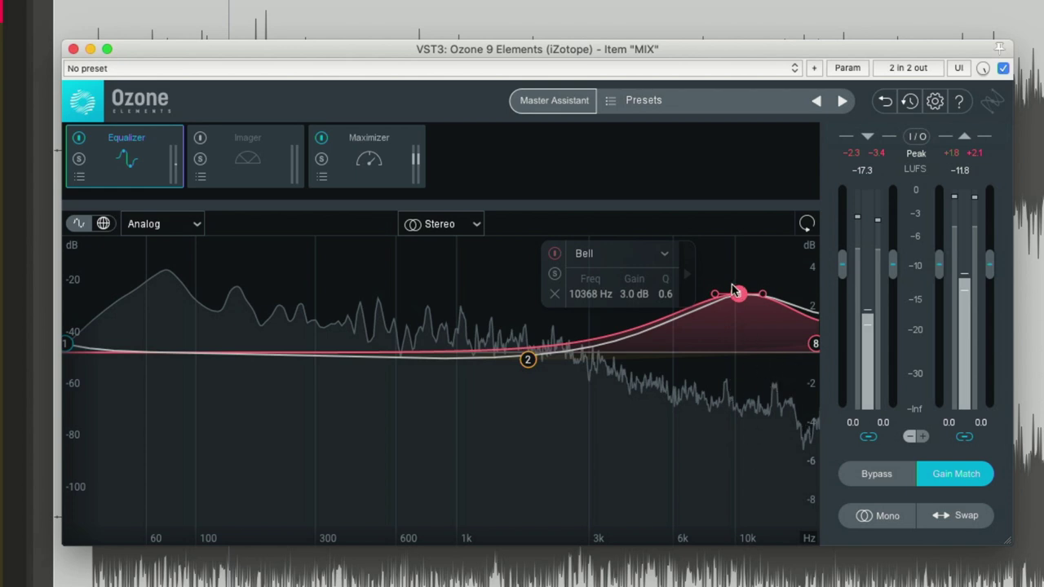
{"action": "left_click_drag", "start_coordinate": [604, 294], "coordinate": [591, 326]}
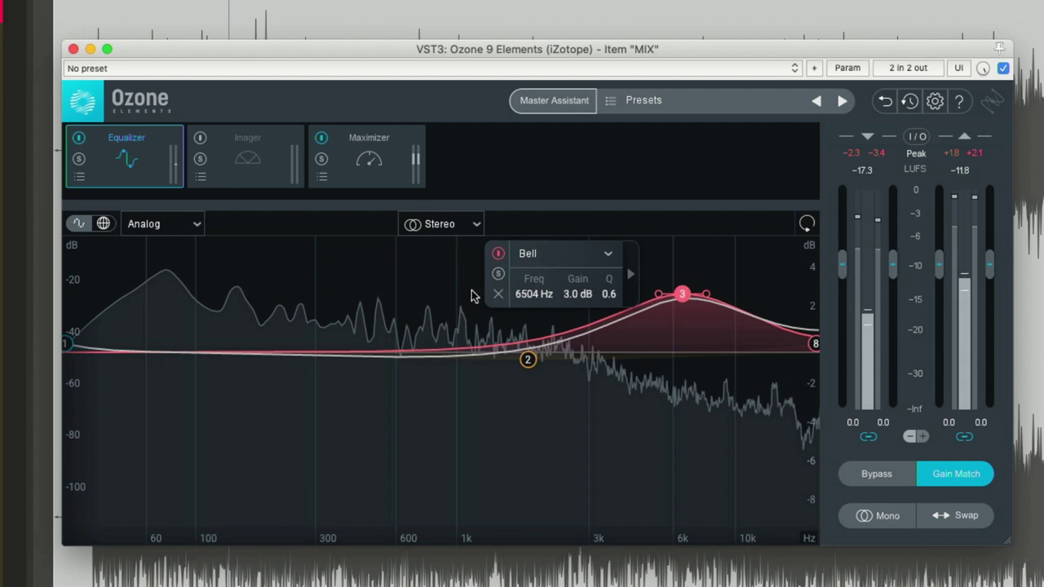
Step: Run Master Assistant again on the playing mix with High intensity and the Streaming destination, and apply its suggestion
{"action": "left_click", "coordinate": [546, 101]}
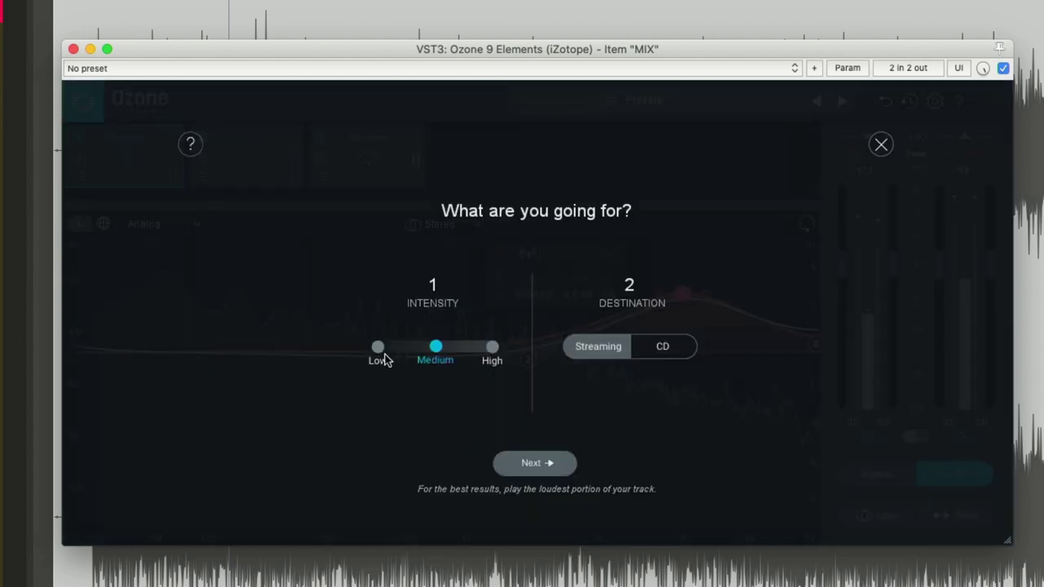
{"action": "left_click", "coordinate": [492, 347]}
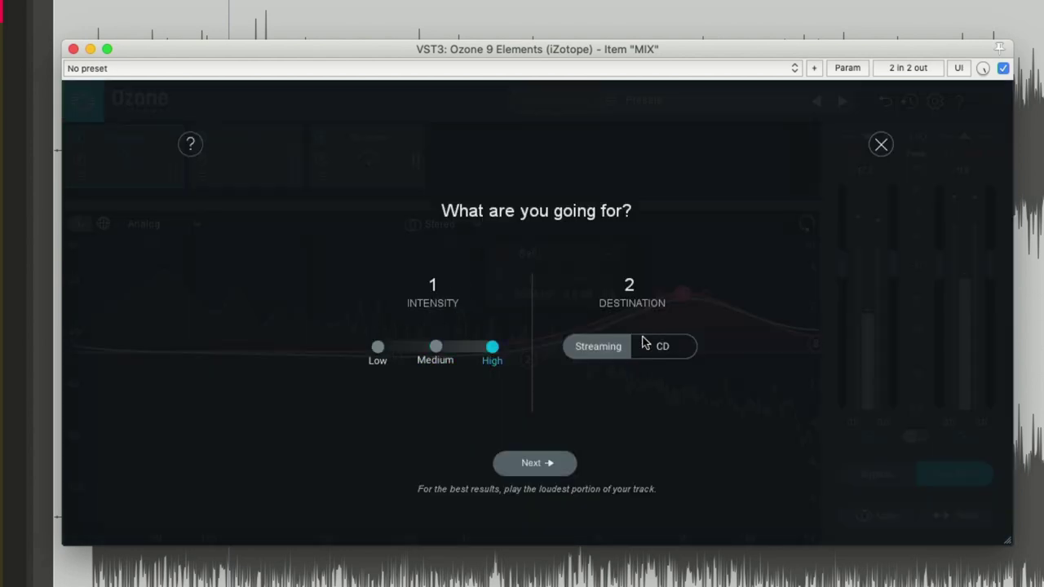
{"action": "left_click", "coordinate": [554, 468]}
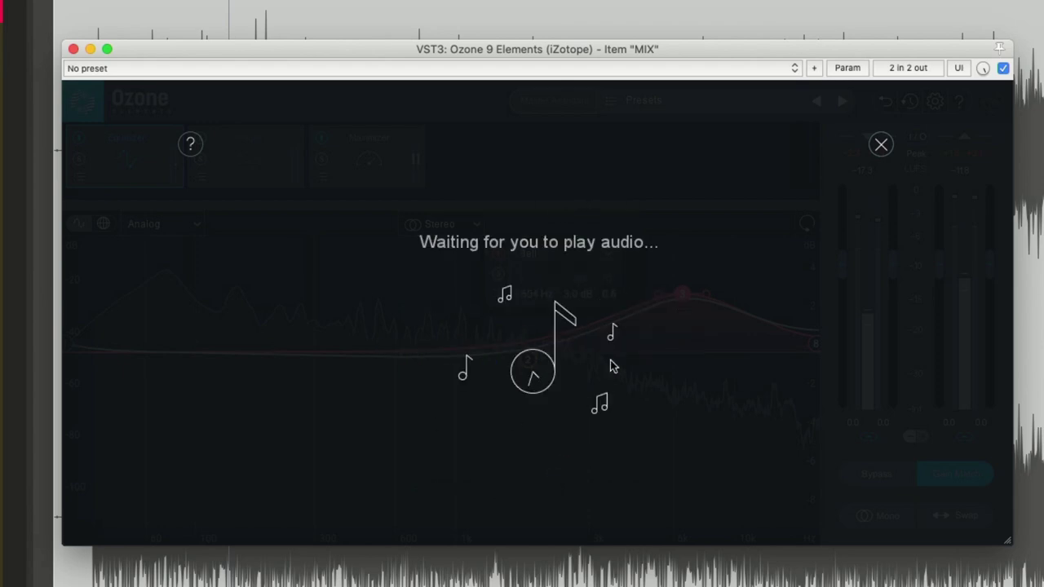
{"action": "key", "text": "space"}
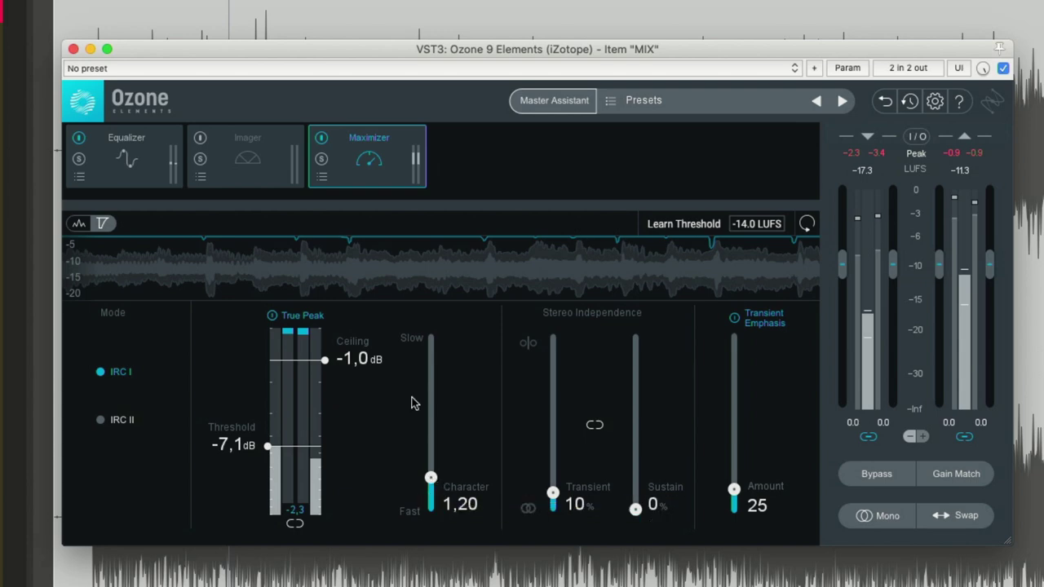
Step: Examine the Imager state and Equalizer band 2 produced by the High-intensity suggestion
{"action": "left_click", "coordinate": [239, 170]}
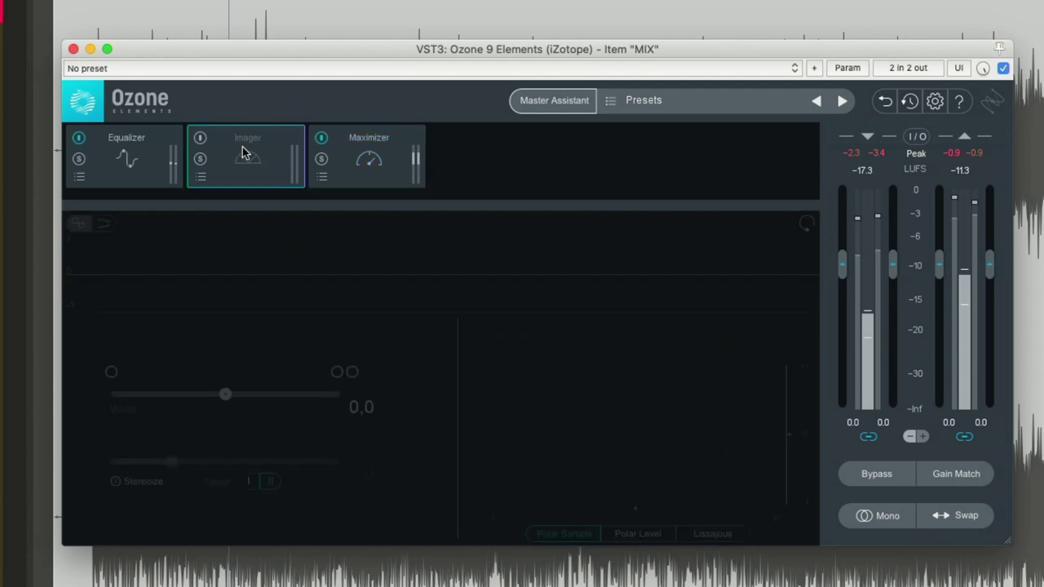
{"action": "left_click", "coordinate": [130, 157]}
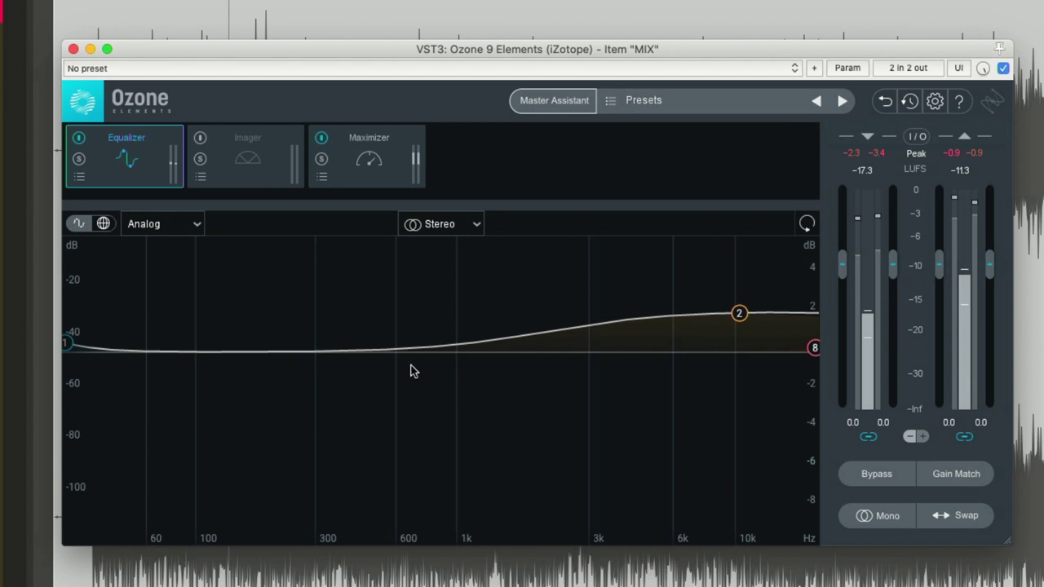
{"action": "left_click", "coordinate": [739, 315]}
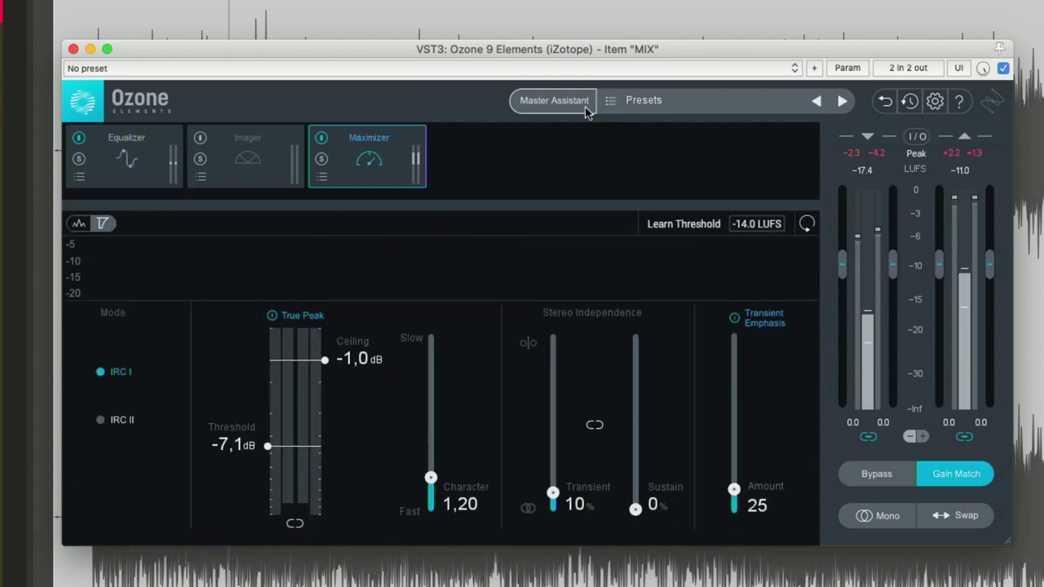
Step: Run Master Assistant again on the playing mix with High intensity and the CD destination, and apply its suggestion
{"action": "left_click", "coordinate": [565, 101]}
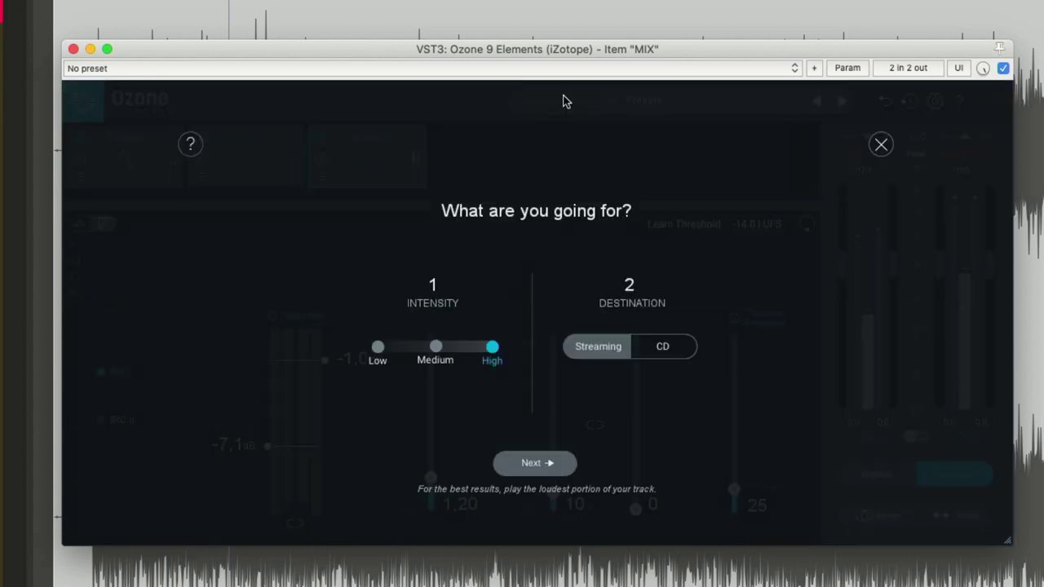
{"action": "left_click", "coordinate": [644, 349]}
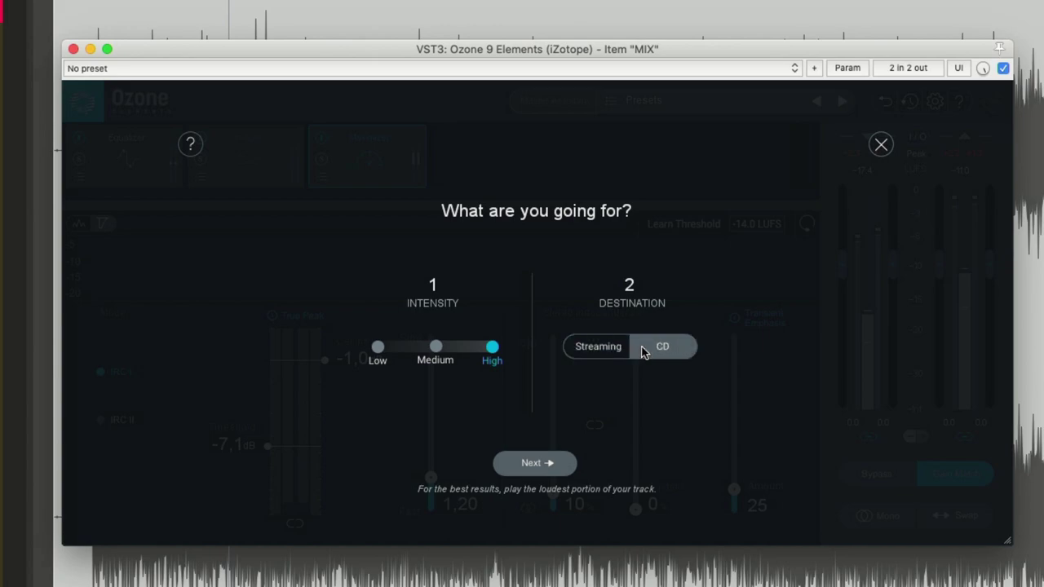
{"action": "left_click", "coordinate": [543, 464]}
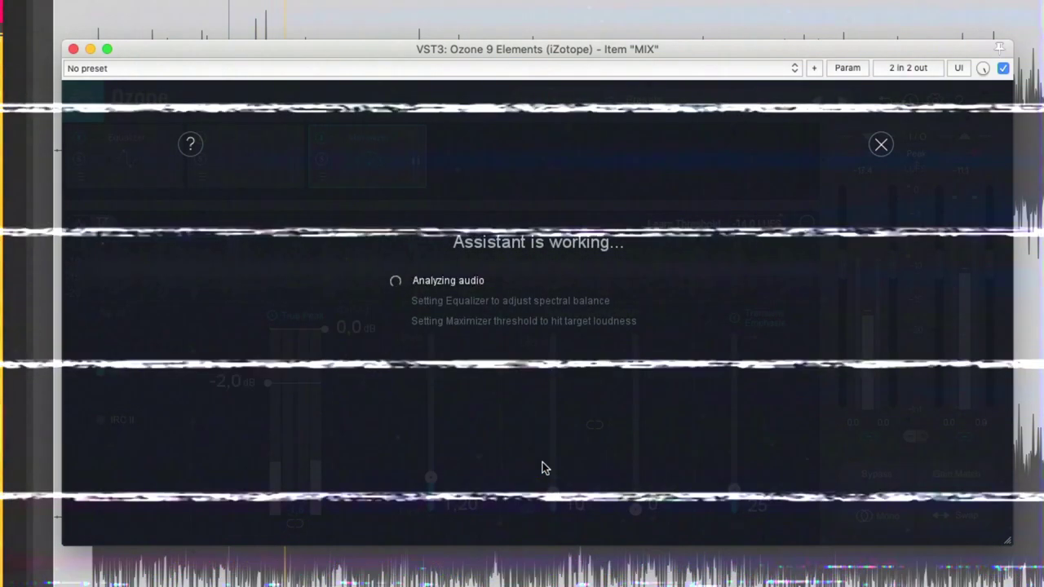
{"action": "left_click", "coordinate": [542, 445]}
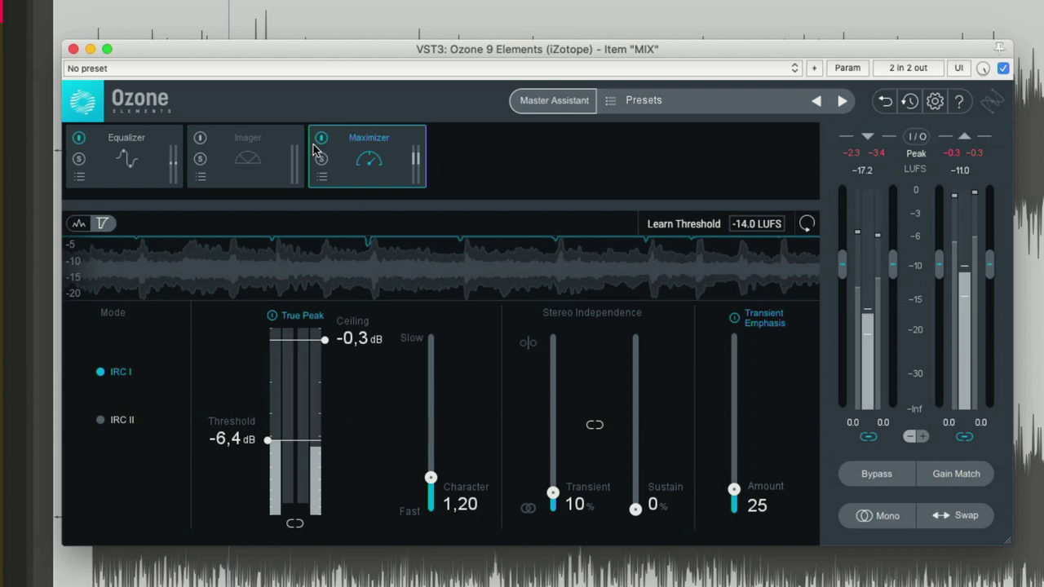
Step: Examine Equalizer band 8 of the CD suggestion and display the detailed settings of all bands
{"action": "left_click", "coordinate": [116, 167]}
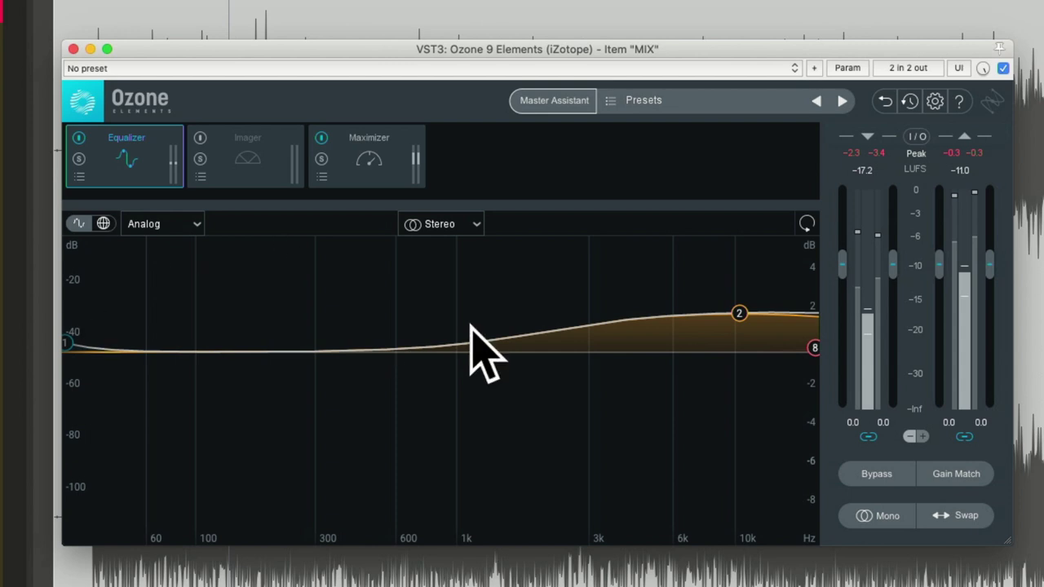
{"action": "left_click", "coordinate": [814, 349]}
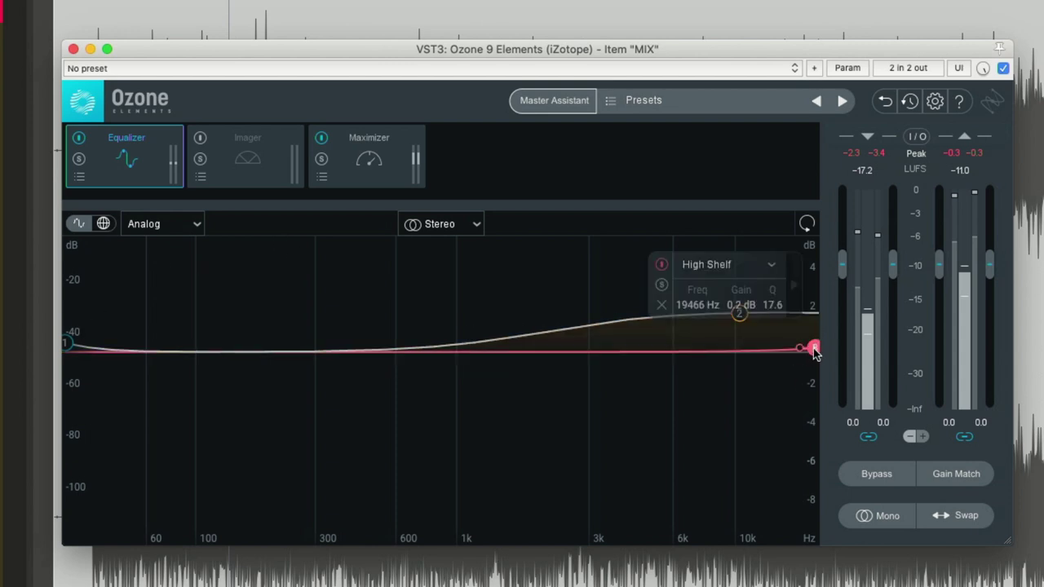
{"action": "left_click", "coordinate": [104, 223]}
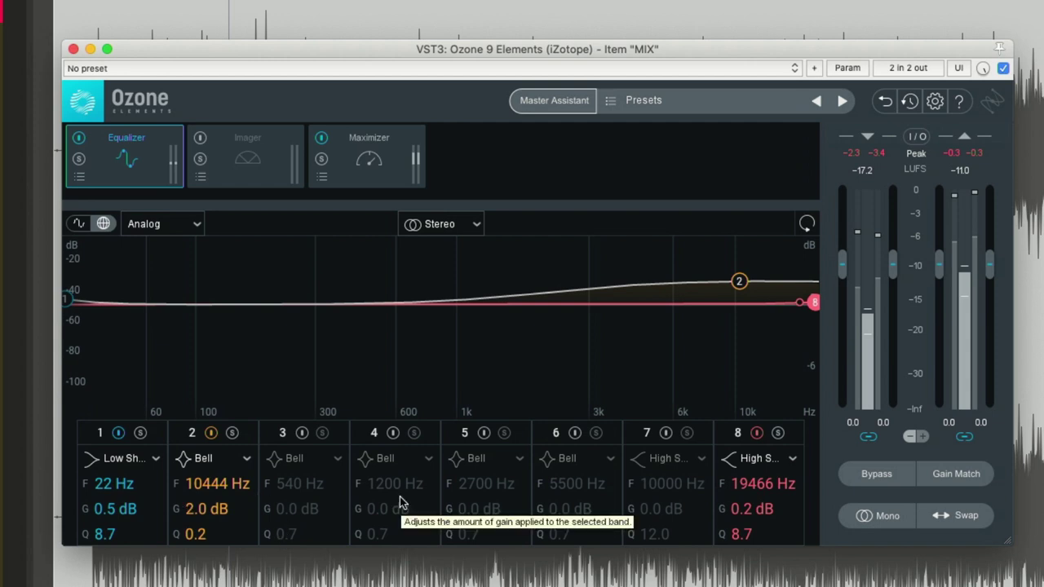
Step: Run Master Assistant with Low intensity and the Streaming destination, apply its suggestion, and show the resulting Equalizer curve
{"action": "left_click", "coordinate": [548, 101]}
{"action": "left_click", "coordinate": [598, 349]}
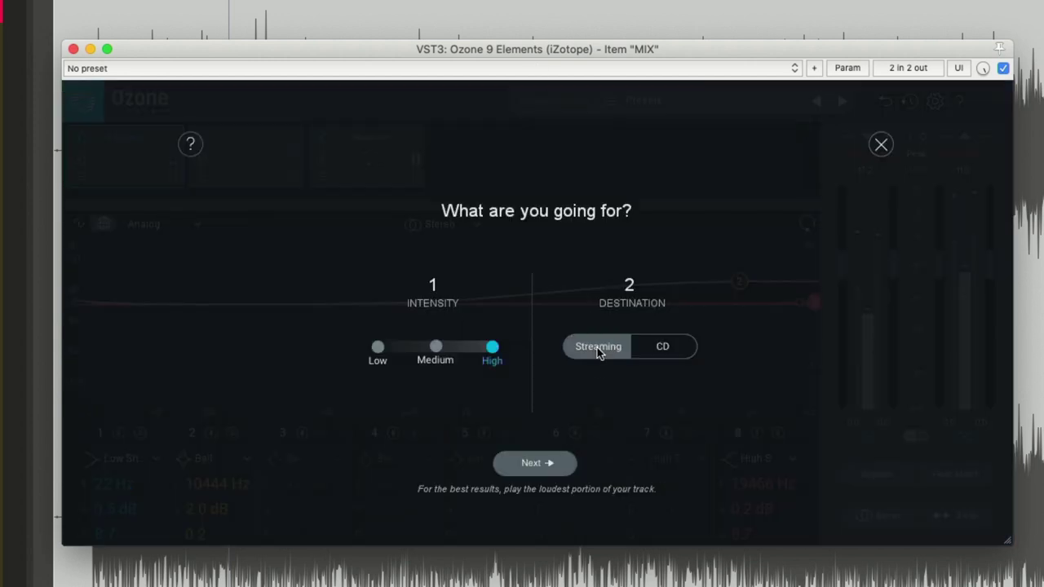
{"action": "left_click", "coordinate": [375, 347]}
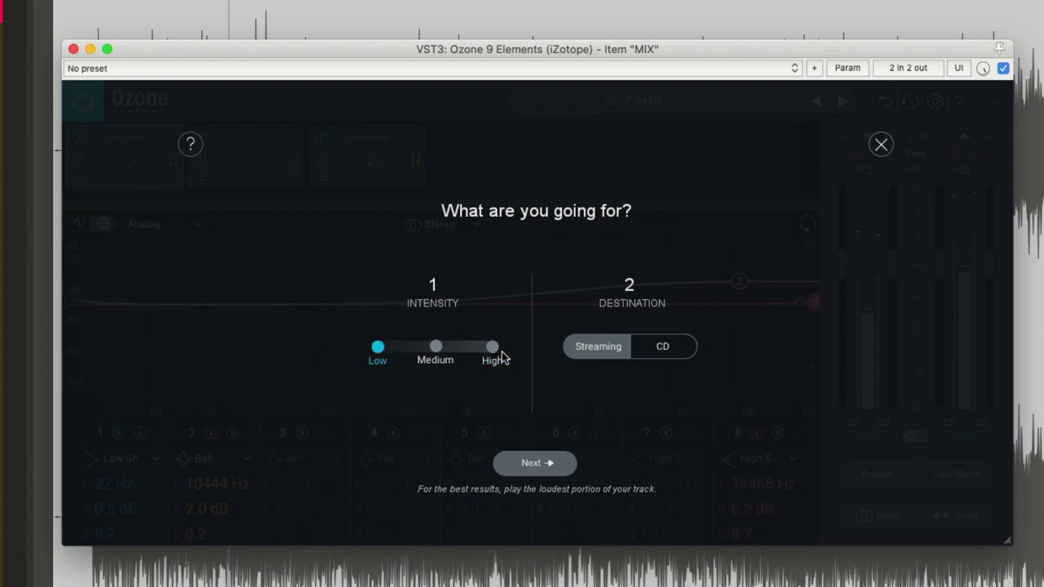
{"action": "left_click", "coordinate": [534, 462]}
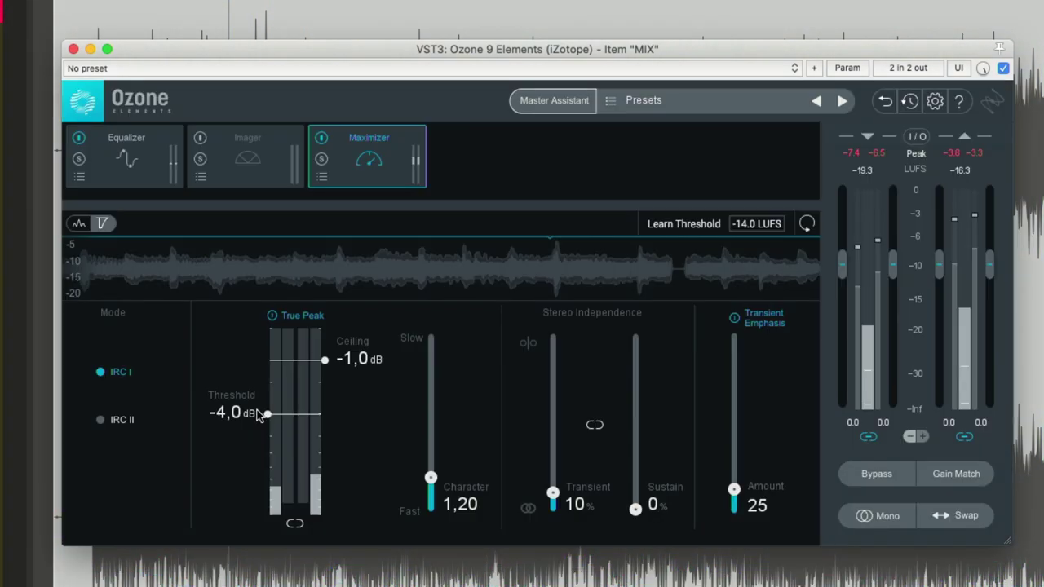
{"action": "left_click", "coordinate": [535, 441]}
{"action": "left_click", "coordinate": [123, 159]}
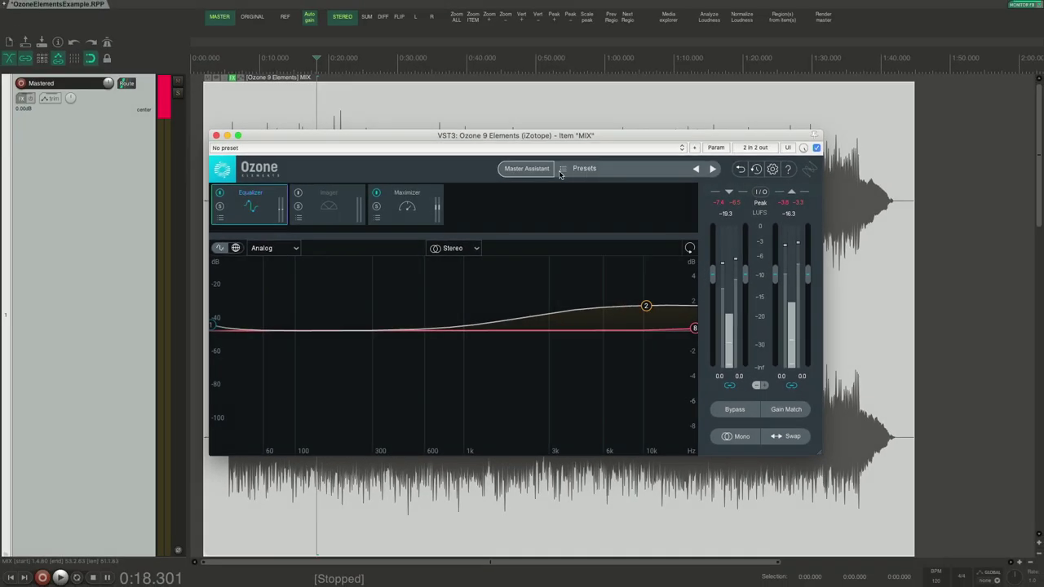
Step: Browse the global presets and load Contemporary Jazz from the Genre-Specific Mastering group
{"action": "left_click", "coordinate": [603, 104]}
{"action": "left_click", "coordinate": [136, 164]}
{"action": "scroll", "coordinate": [152, 235], "scroll_direction": "down", "scroll_amount": 8}
{"action": "left_click", "coordinate": [140, 217]}
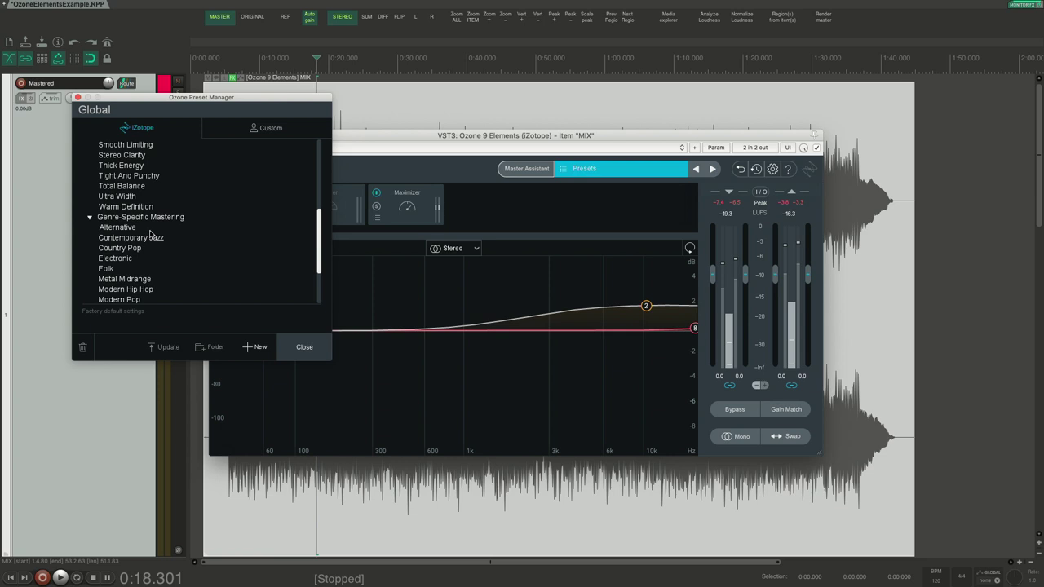
{"action": "scroll", "coordinate": [150, 235], "scroll_direction": "down", "scroll_amount": 4}
{"action": "scroll", "coordinate": [150, 234], "scroll_direction": "up", "scroll_amount": 3}
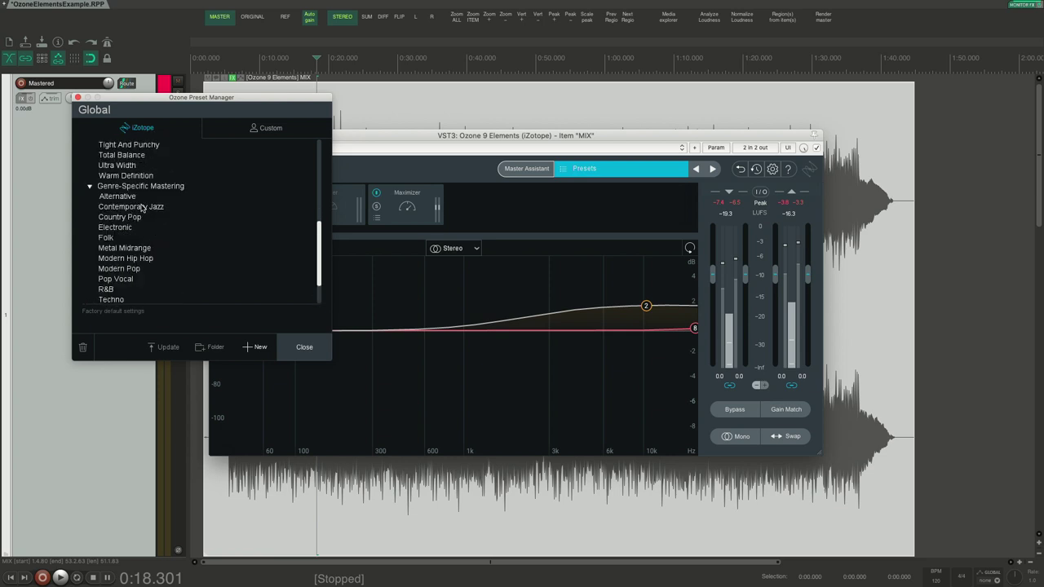
{"action": "left_click", "coordinate": [142, 208]}
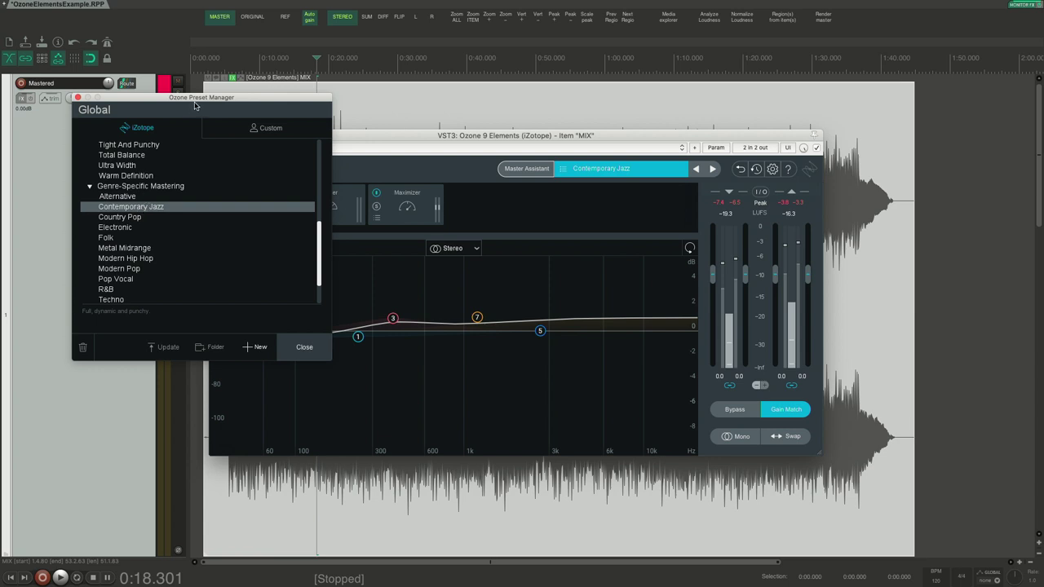
Step: Move the Preset Manager window clear of the plug-in and load the Vintage Rock preset
{"action": "left_click_drag", "start_coordinate": [196, 104], "coordinate": [158, 63]}
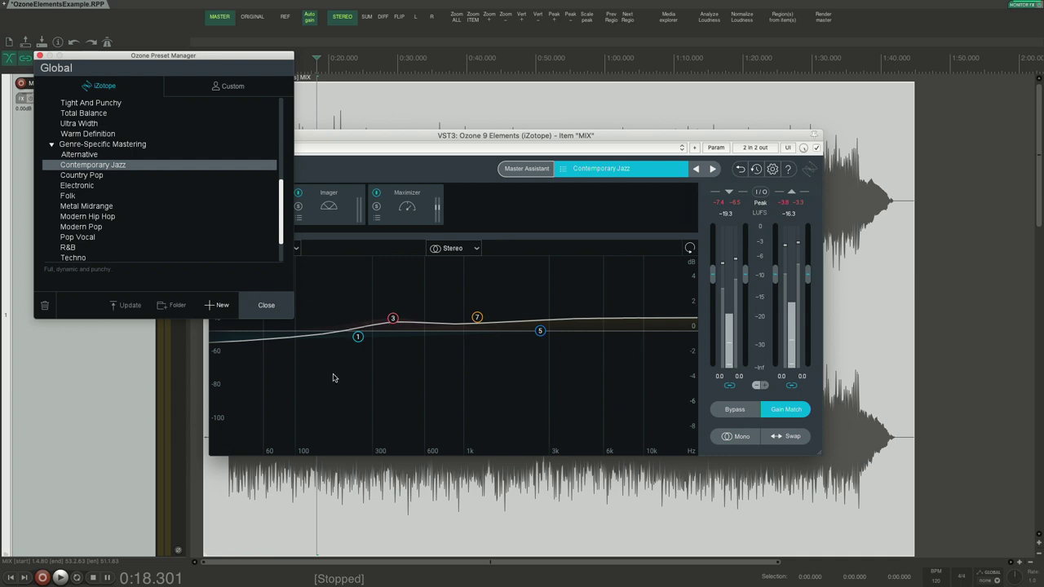
{"action": "scroll", "coordinate": [59, 254], "scroll_direction": "down", "scroll_amount": 2}
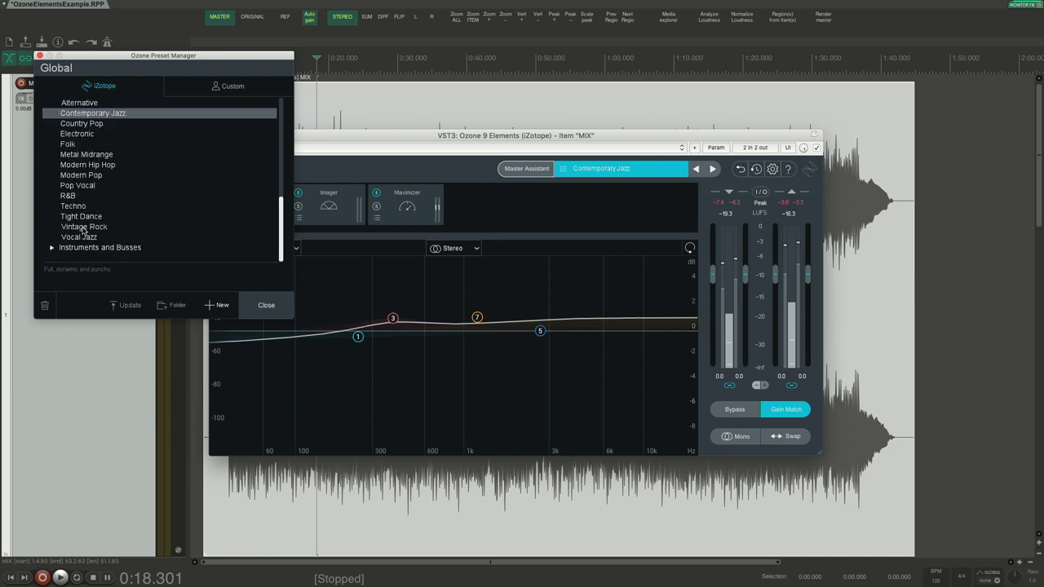
{"action": "left_click", "coordinate": [82, 229]}
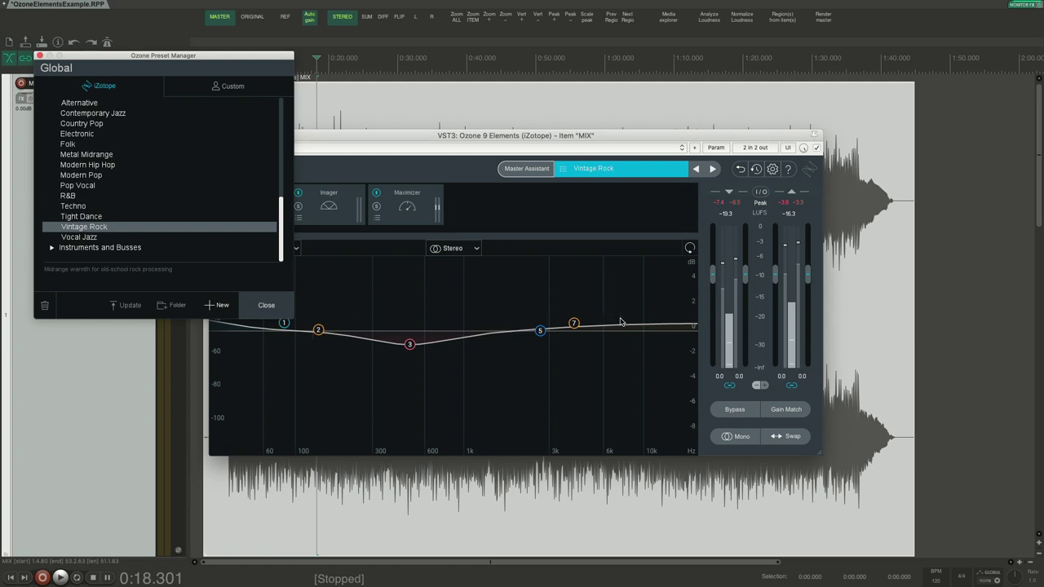
Step: Examine the Equalizer curve and the Maximizer's threshold and ceiling settings
{"action": "left_click", "coordinate": [554, 247]}
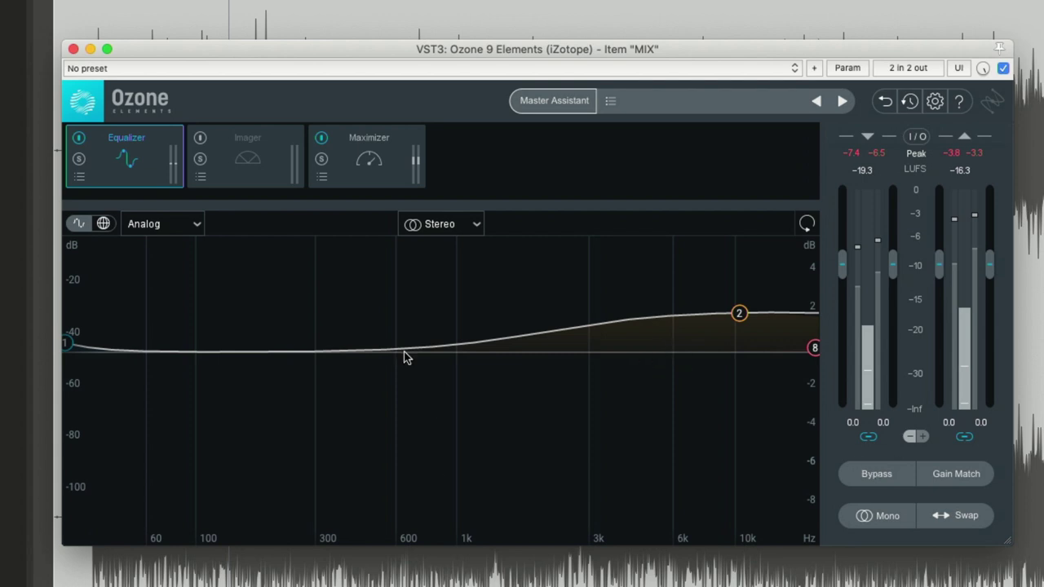
{"action": "left_click", "coordinate": [377, 140]}
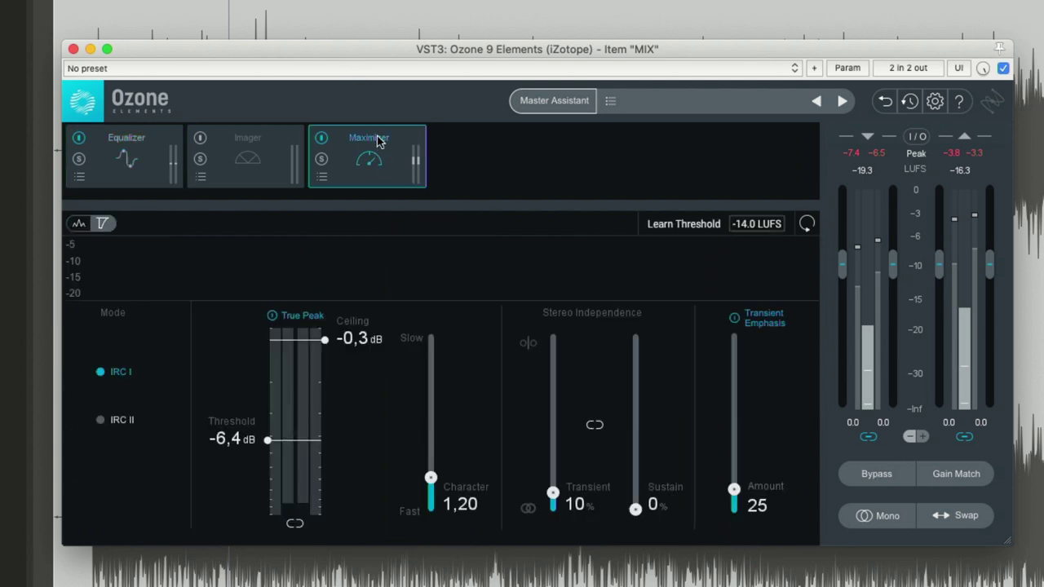